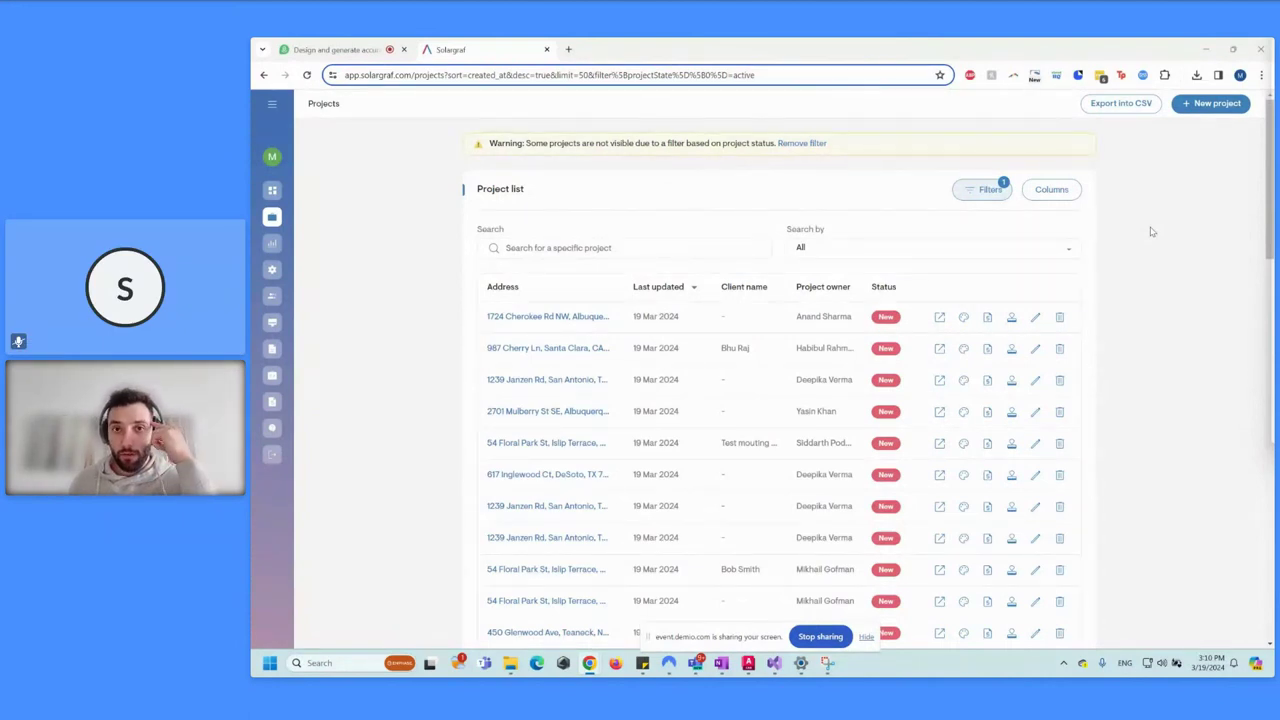
pyautogui.click(1206, 110)
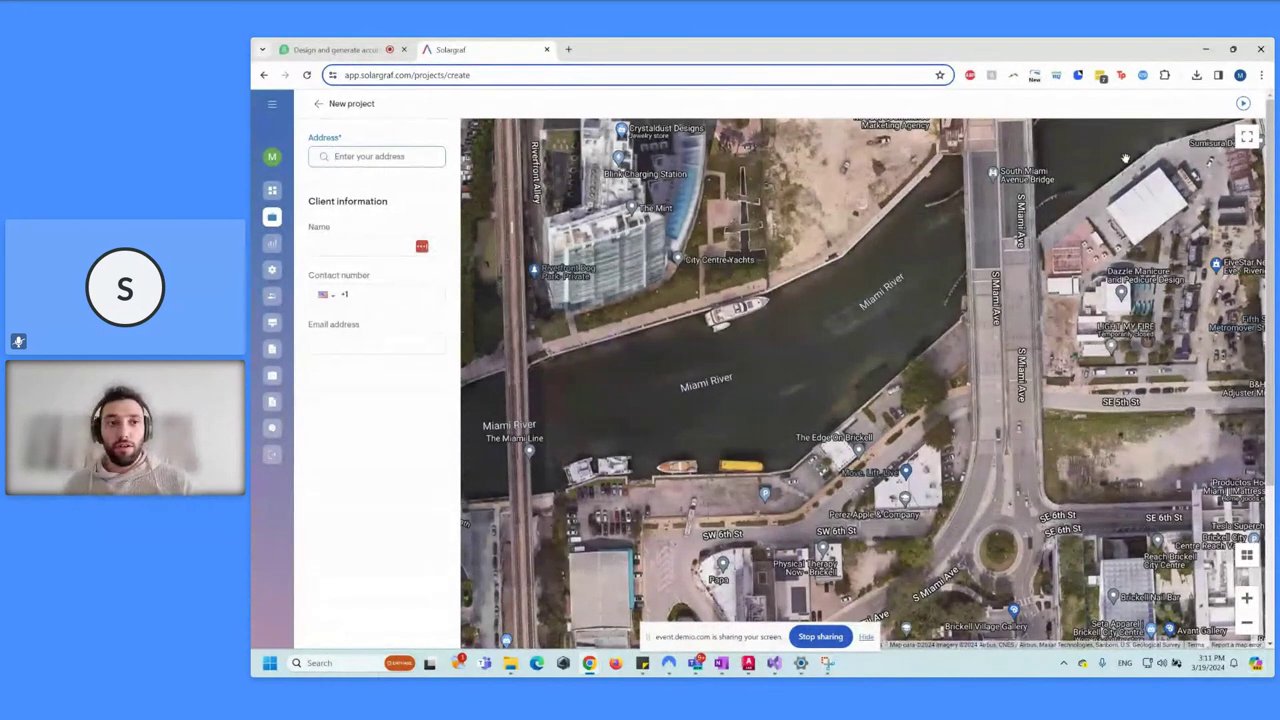
pyautogui.write('54 flo')
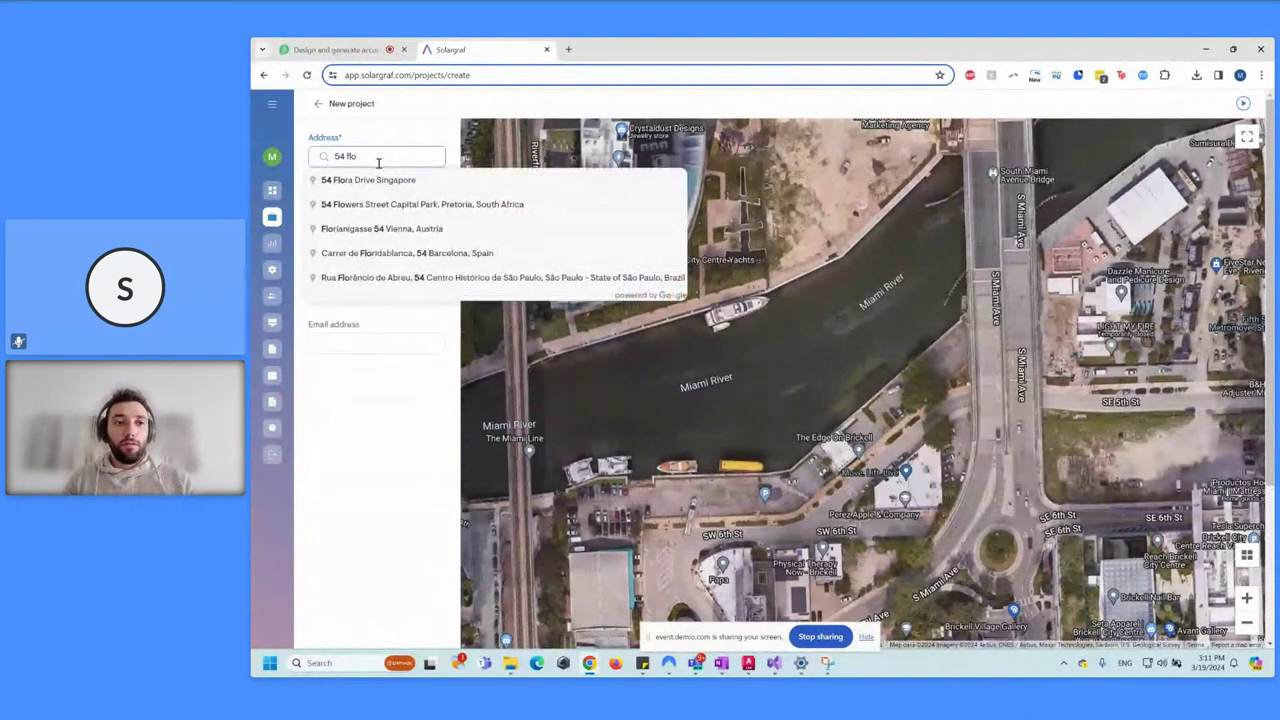
pyautogui.write('ral Park Street, Islip Te')
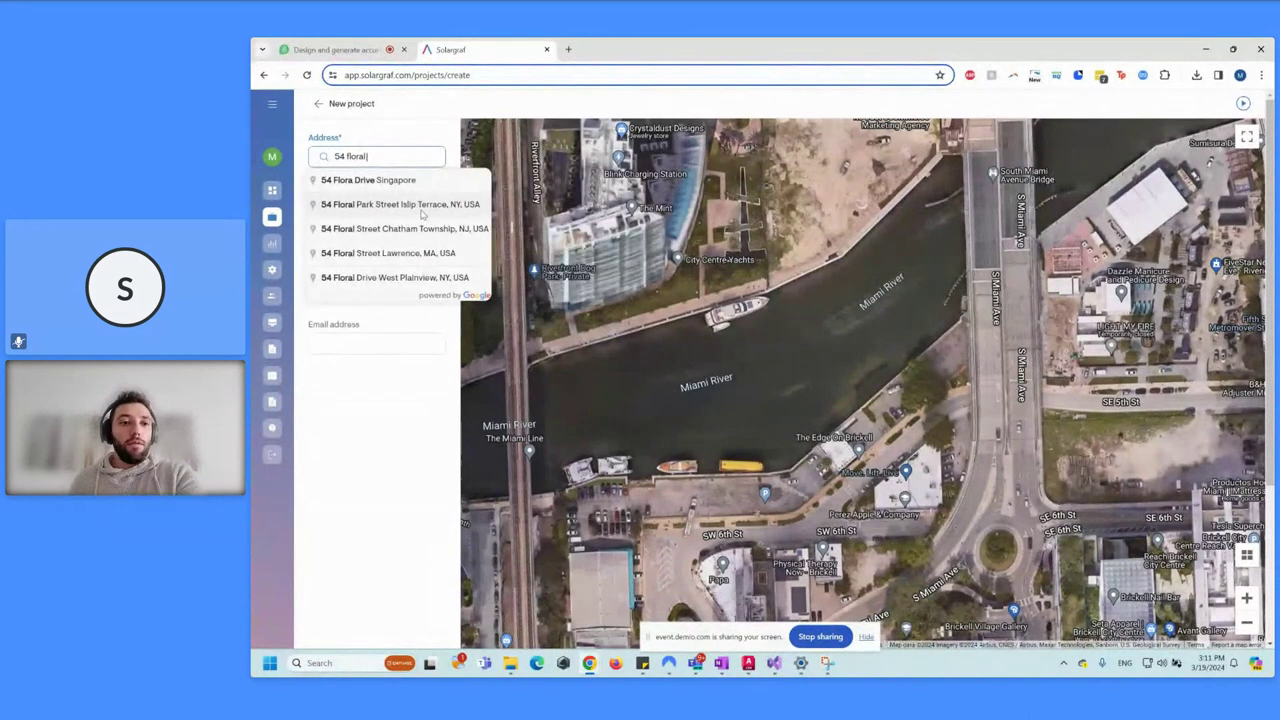
pyautogui.click(422, 210)
pyautogui.click(403, 379)
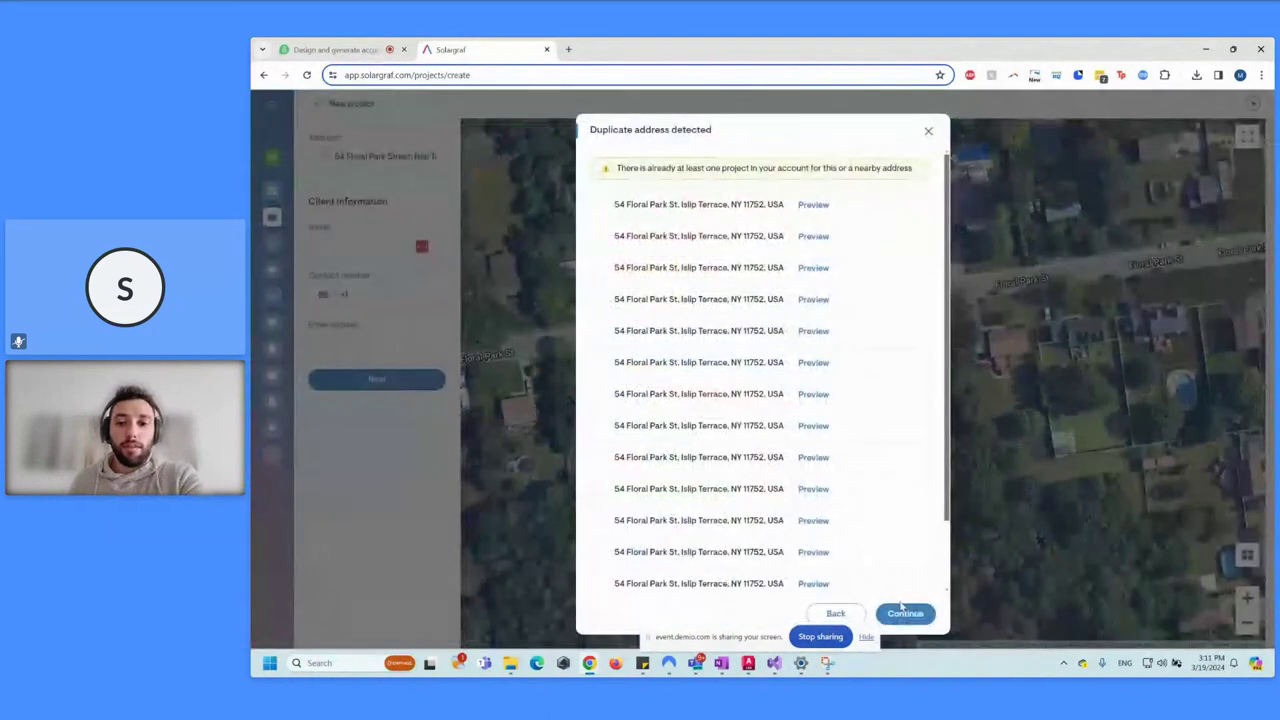
pyautogui.click(904, 612)
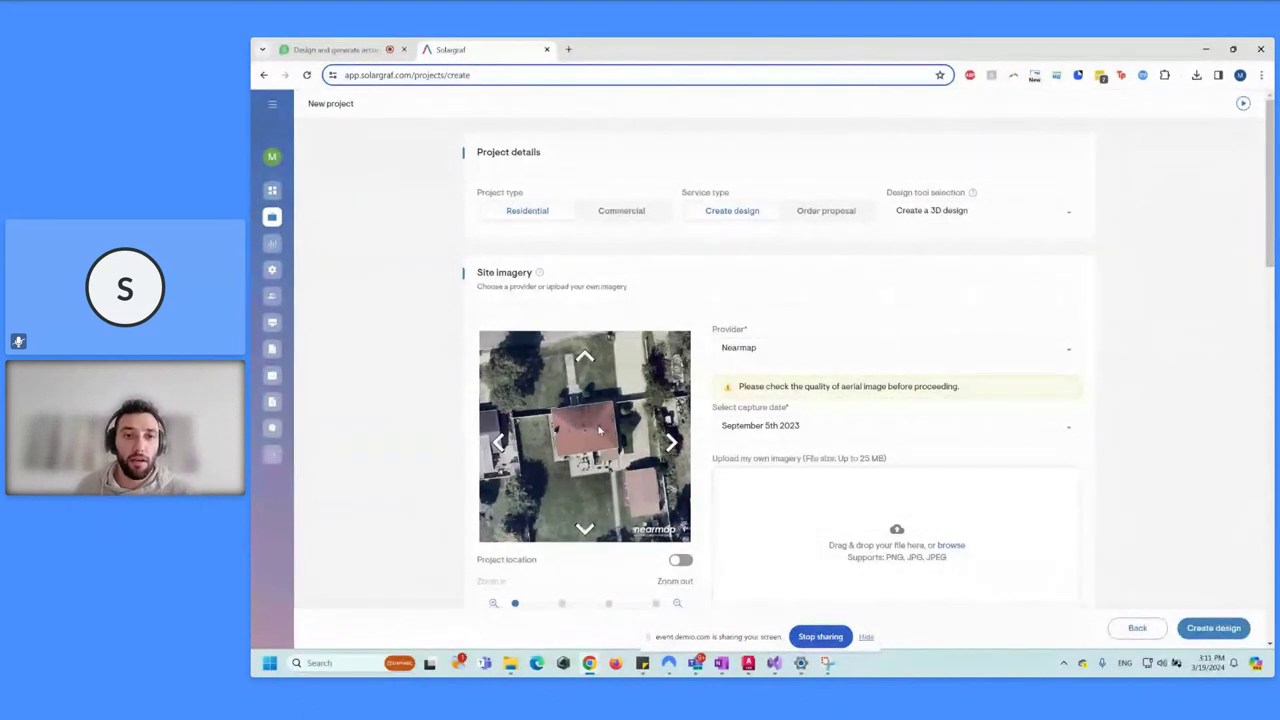
# Confirm the September 5th 2023 Nearmap imagery and create the roof design.
pyautogui.scroll(-1, 680, 396)
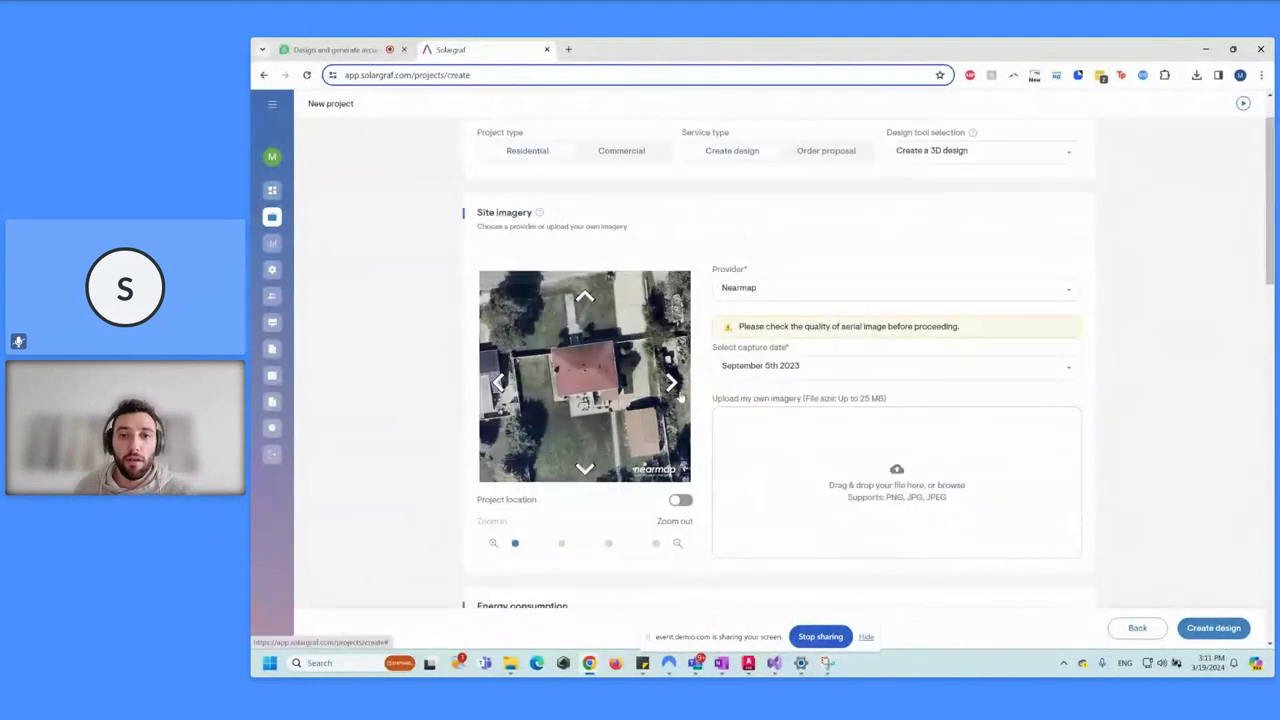
pyautogui.click(789, 368)
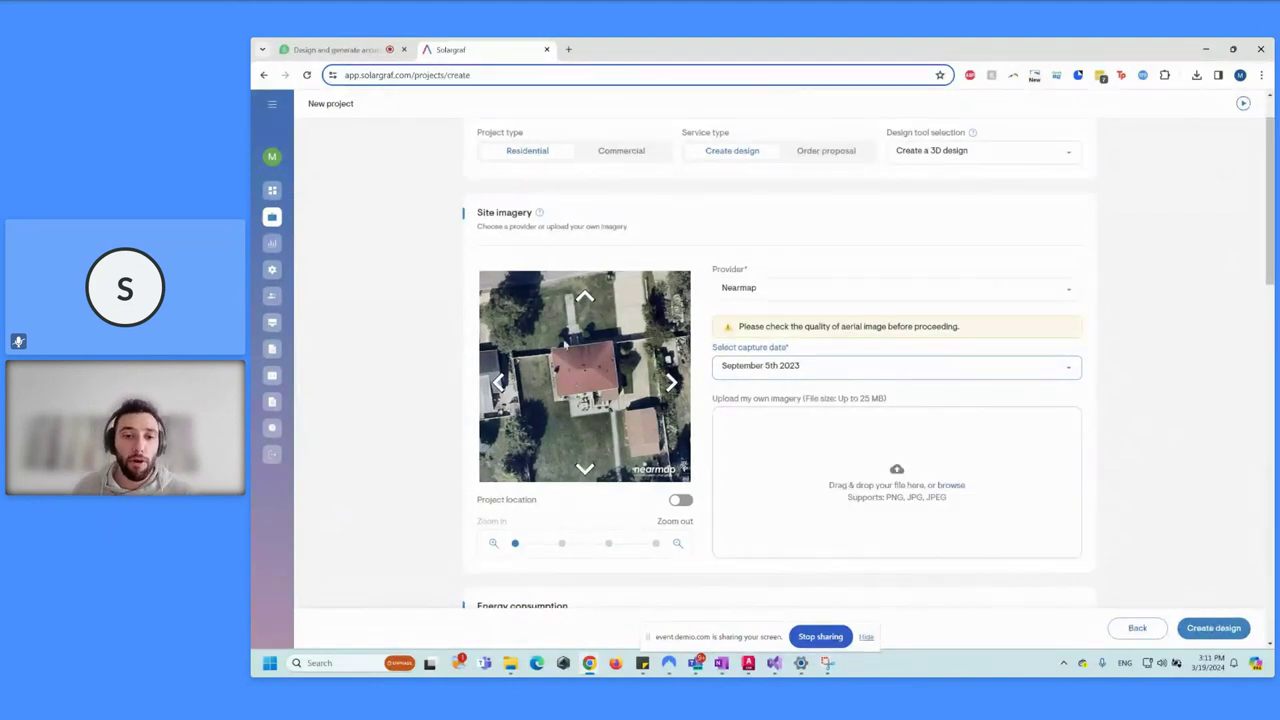
pyautogui.scroll(-1, 745, 343)
pyautogui.scroll(2, 745, 343)
pyautogui.click(1214, 628)
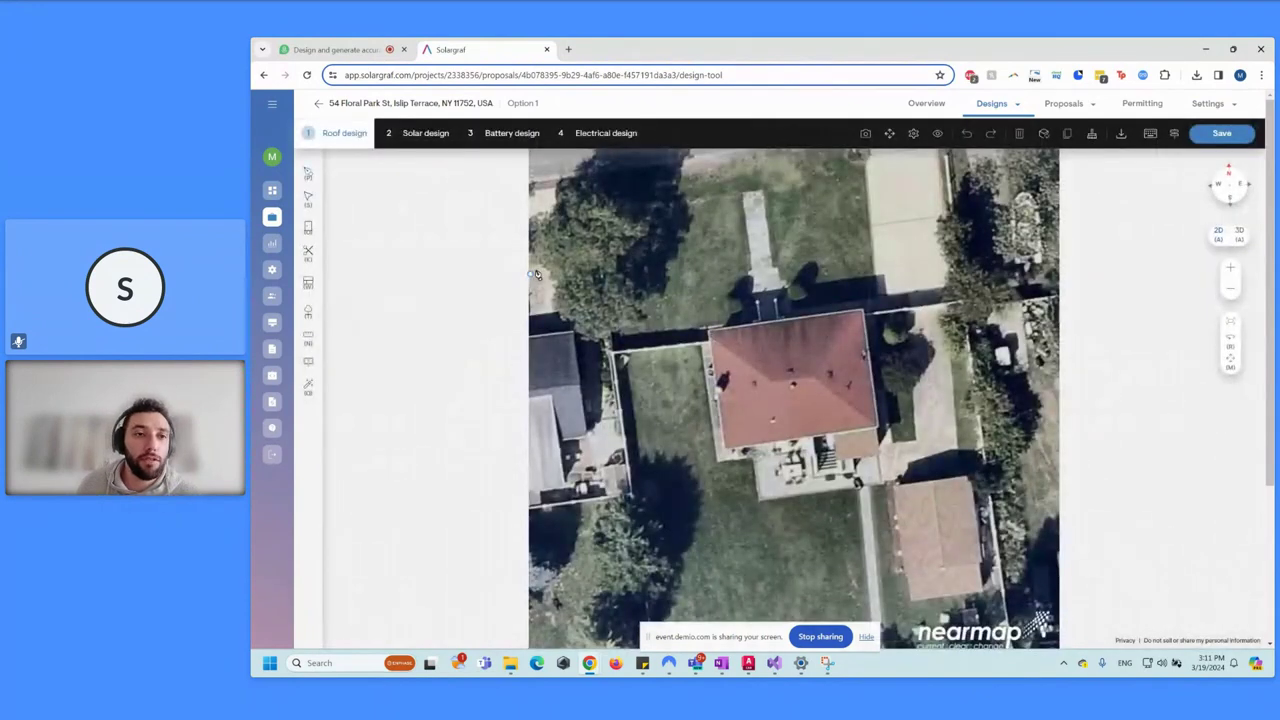
# Auto-detect the roof outline, surrounding trees, obstructions and 18.43° facet pitches.
pyautogui.moveTo(309, 176)
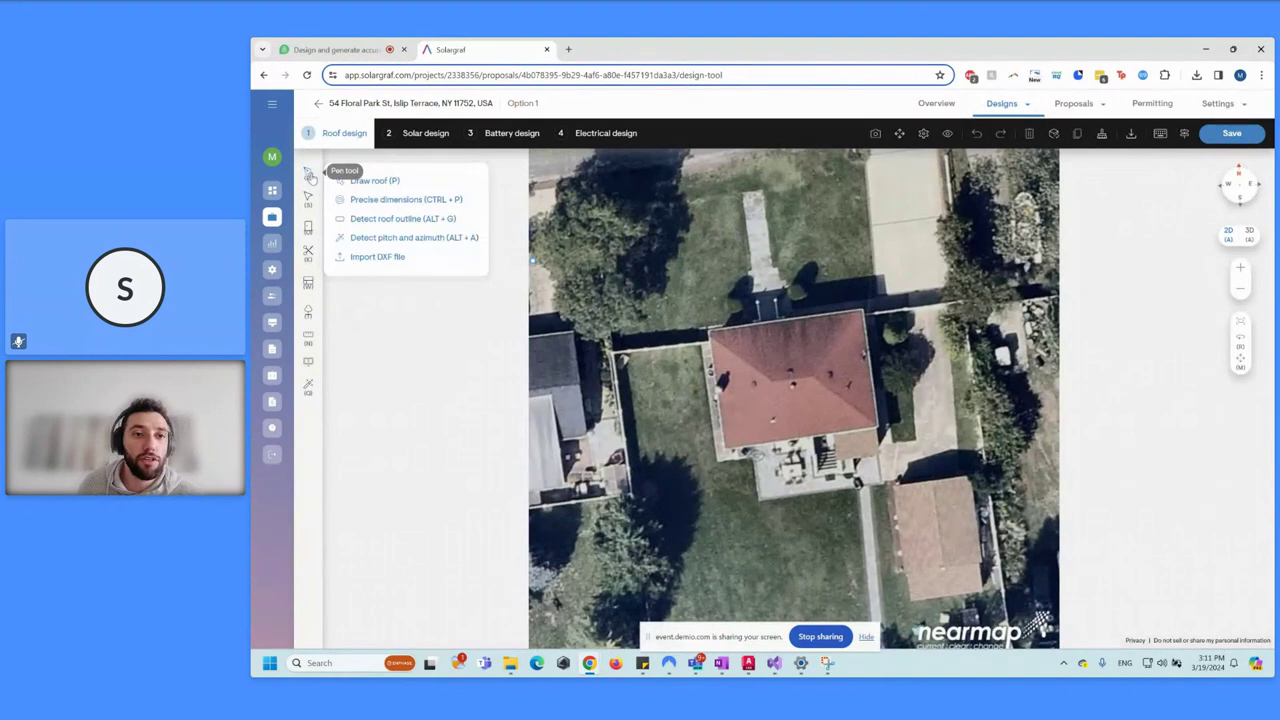
pyautogui.click(416, 221)
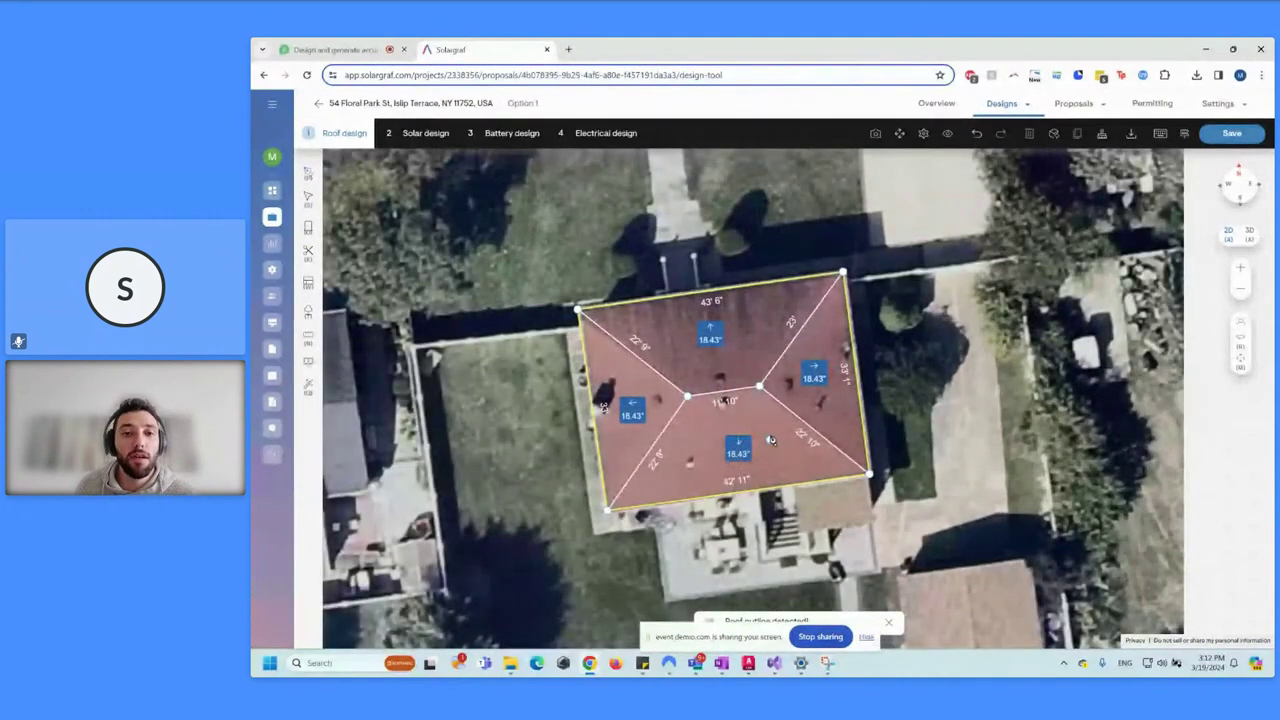
pyautogui.scroll(-2, 771, 440)
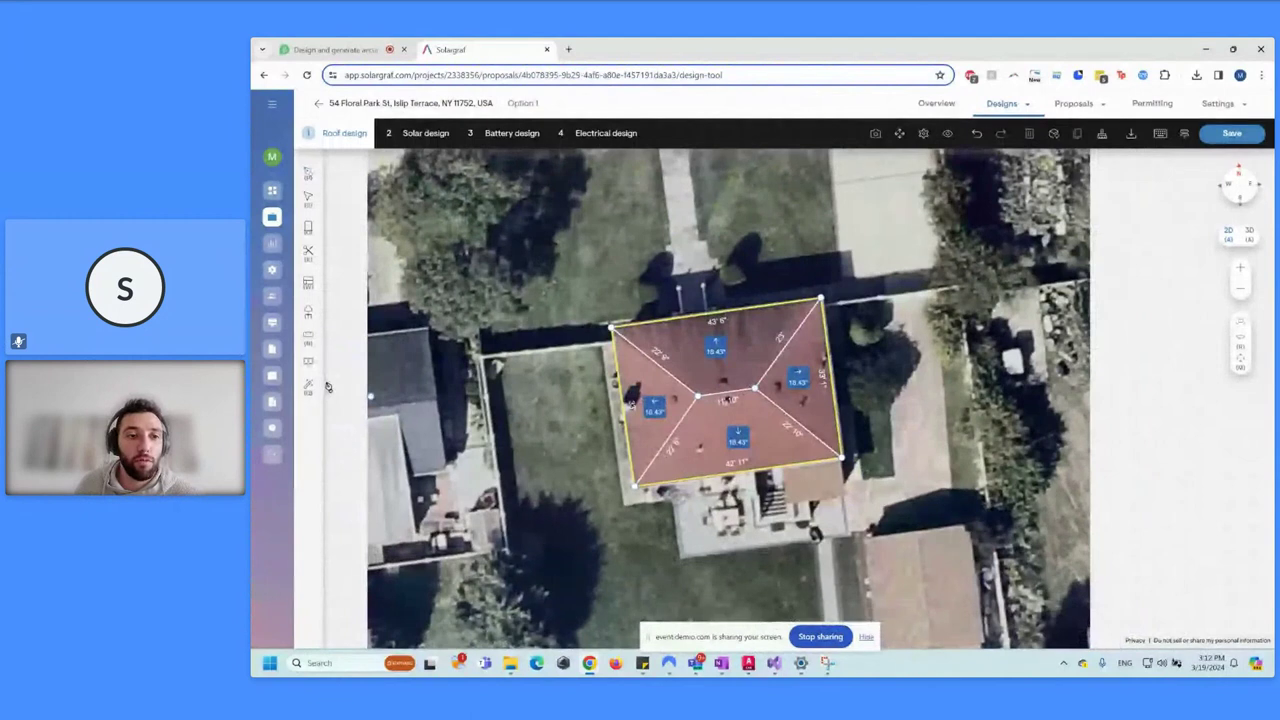
pyautogui.click(325, 387)
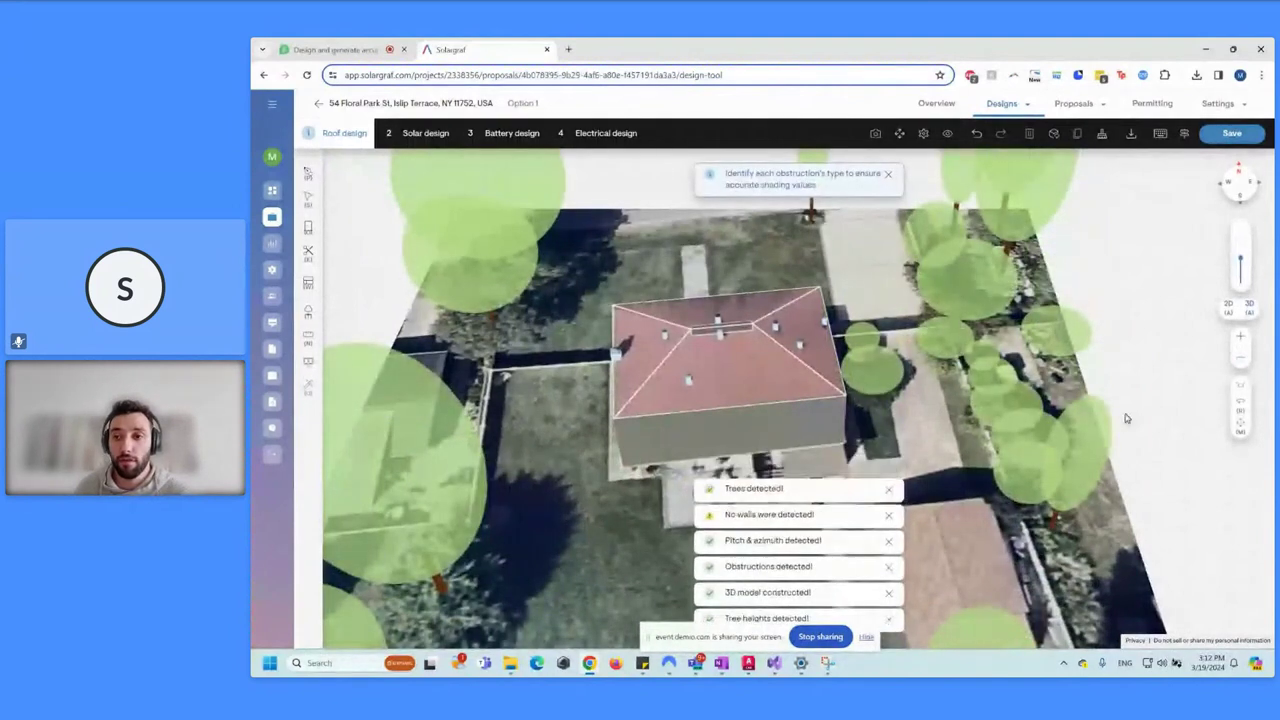
# Inspect the detected house in 3D, return to the top-down view, and advance to Solar design.
pyautogui.moveTo(1125, 419); pyautogui.dragTo(873, 366)
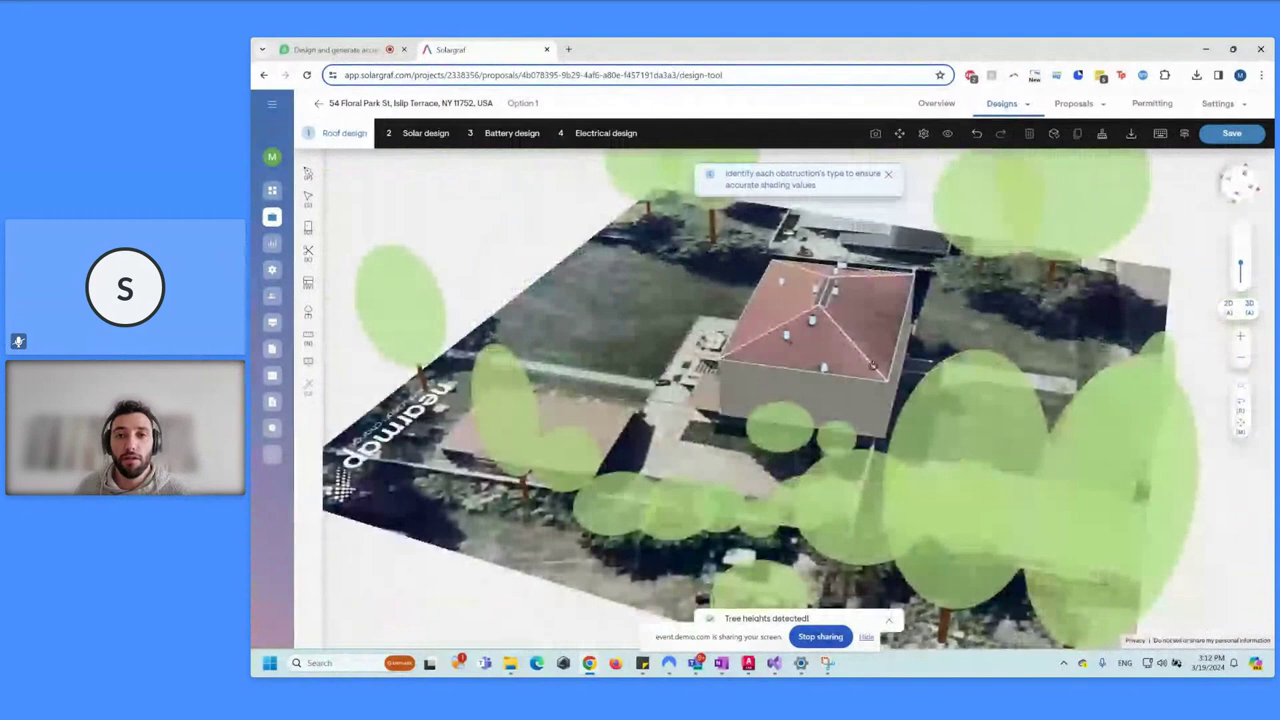
pyautogui.click(1228, 307)
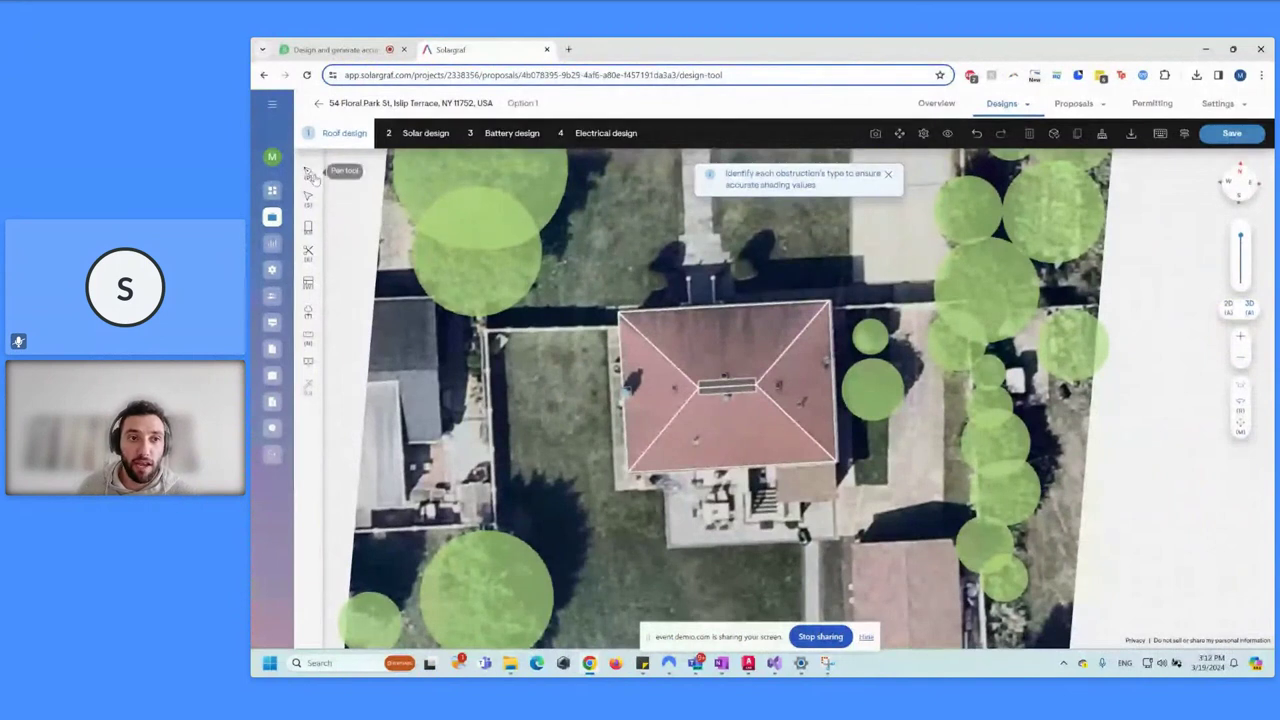
pyautogui.scroll(2, 663, 347)
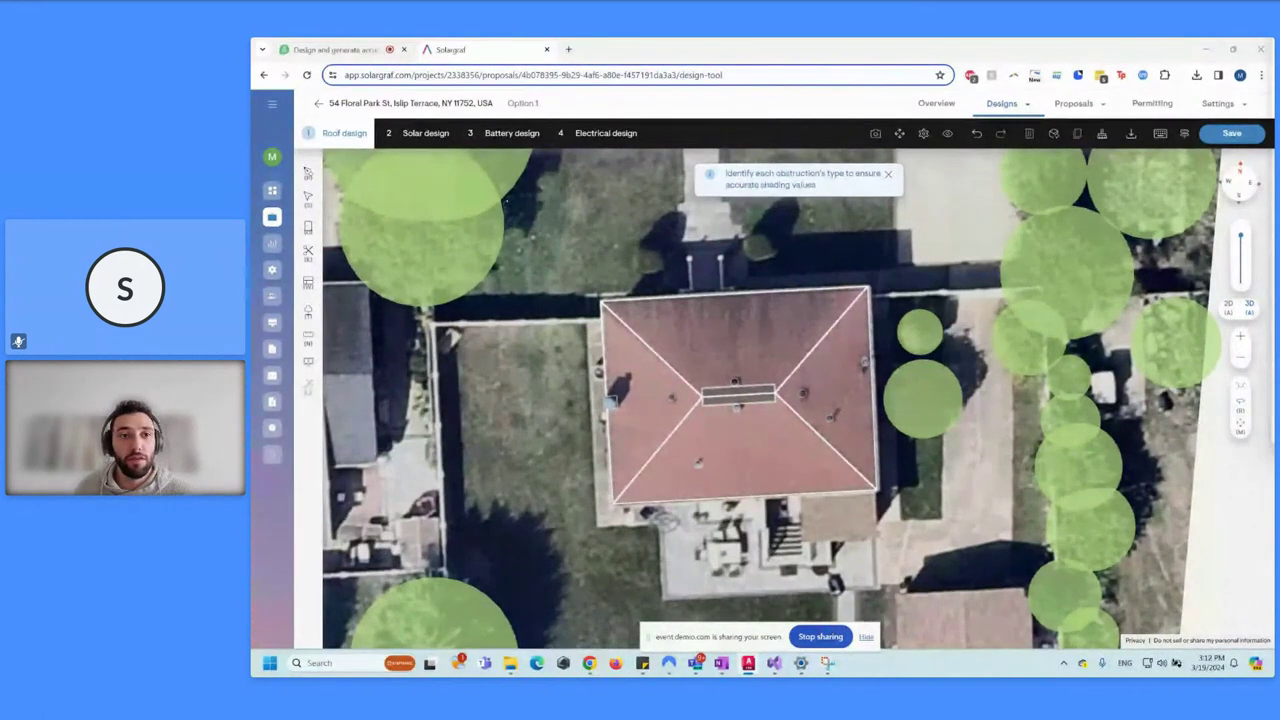
pyautogui.click(416, 133)
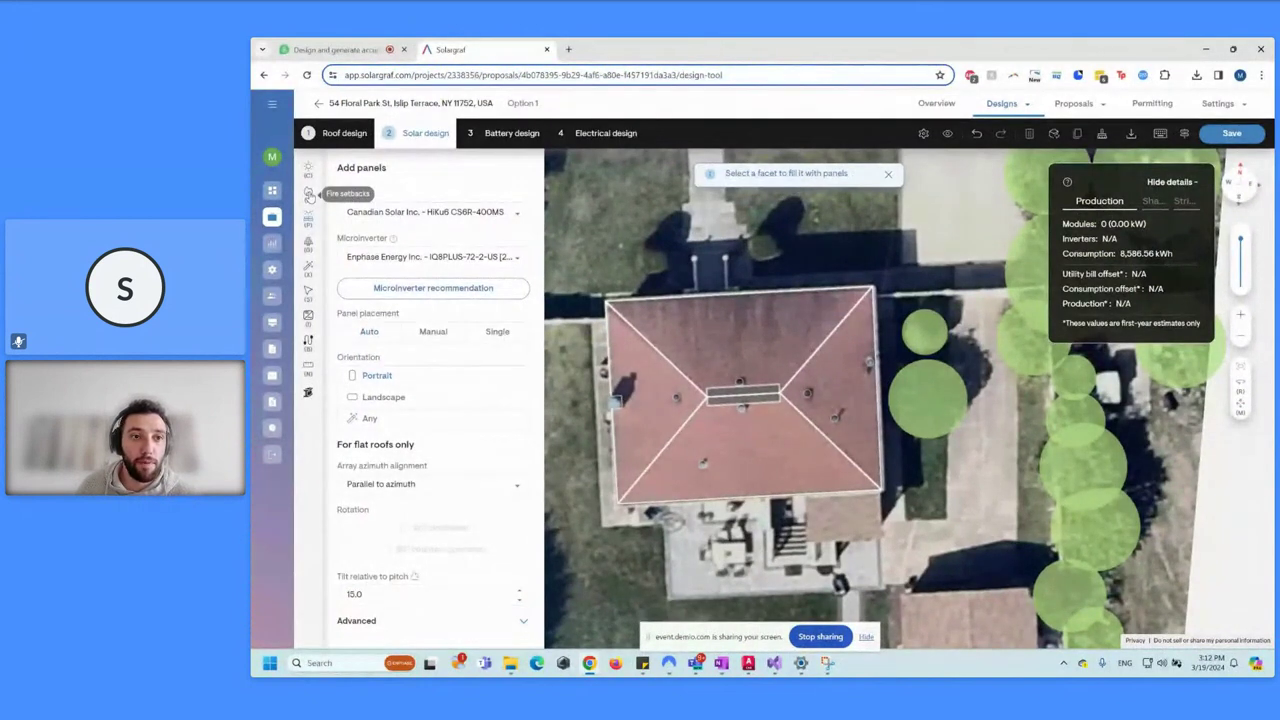
pyautogui.click(309, 195)
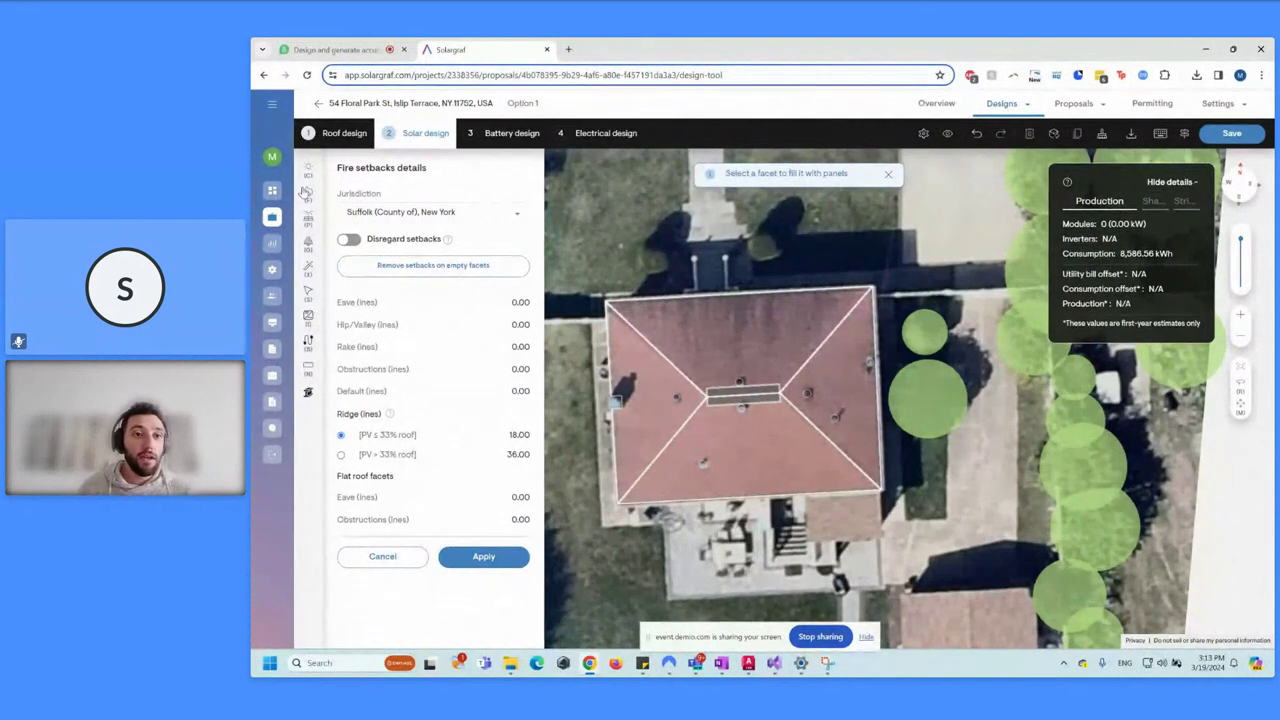
# Apply Suffolk (County of), New York fire setbacks and inspect the lower-left hip line's setback.
pyautogui.click(448, 211)
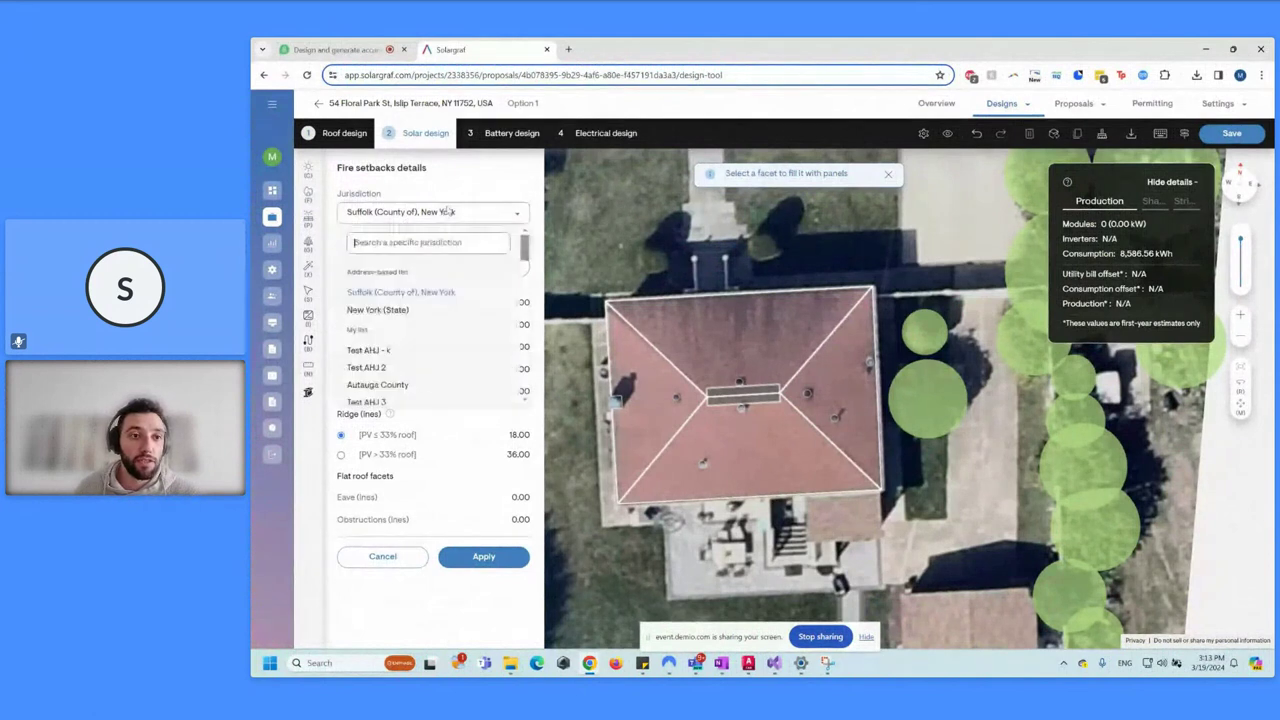
pyautogui.click(448, 211)
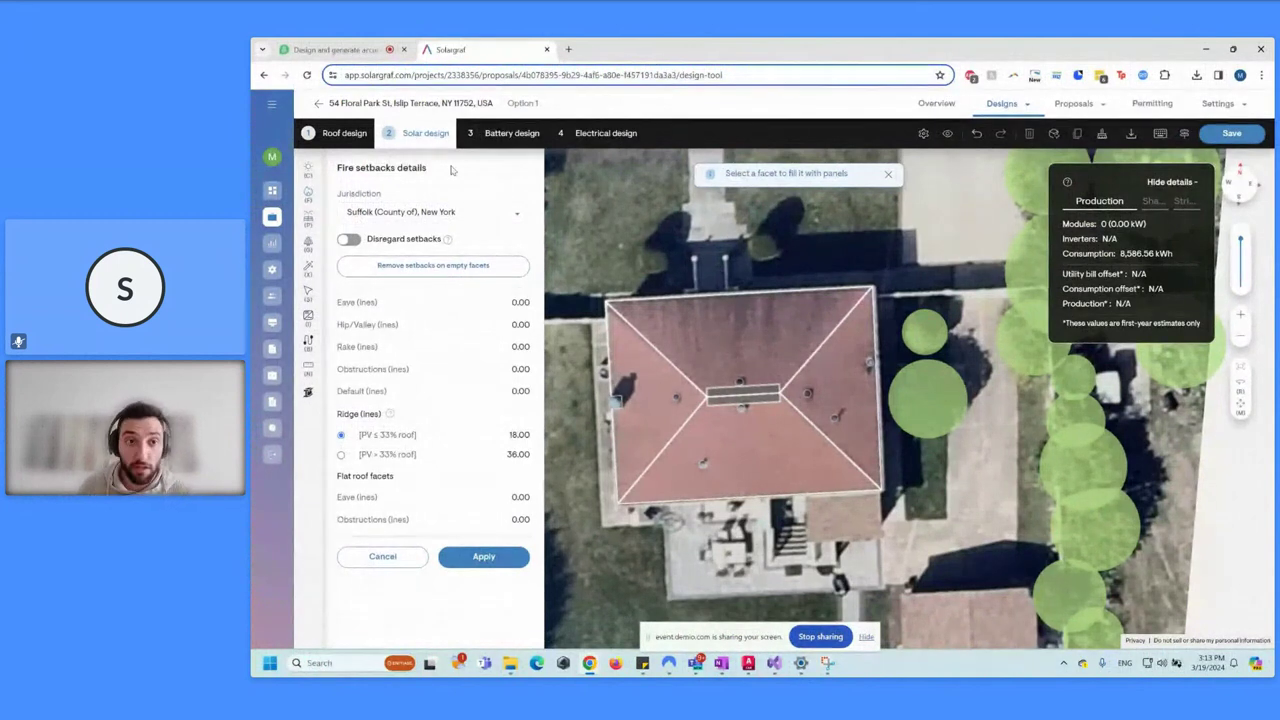
pyautogui.click(486, 557)
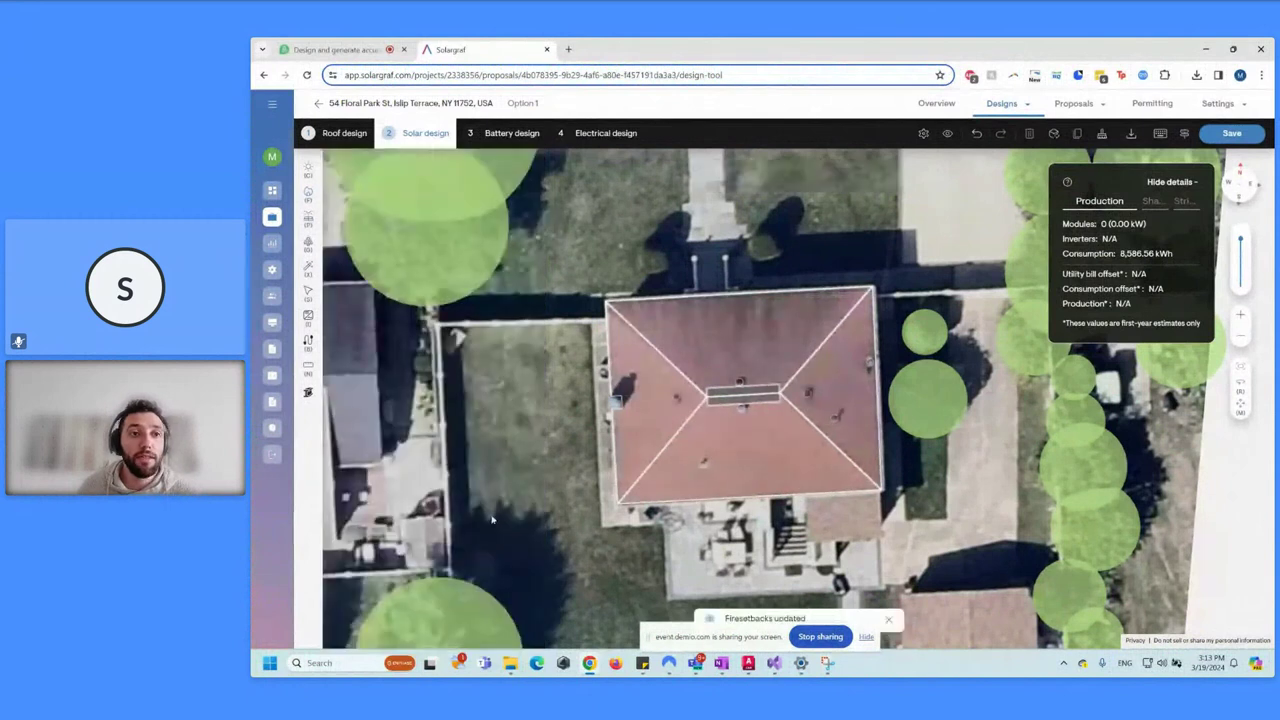
pyautogui.scroll(1, 713, 421)
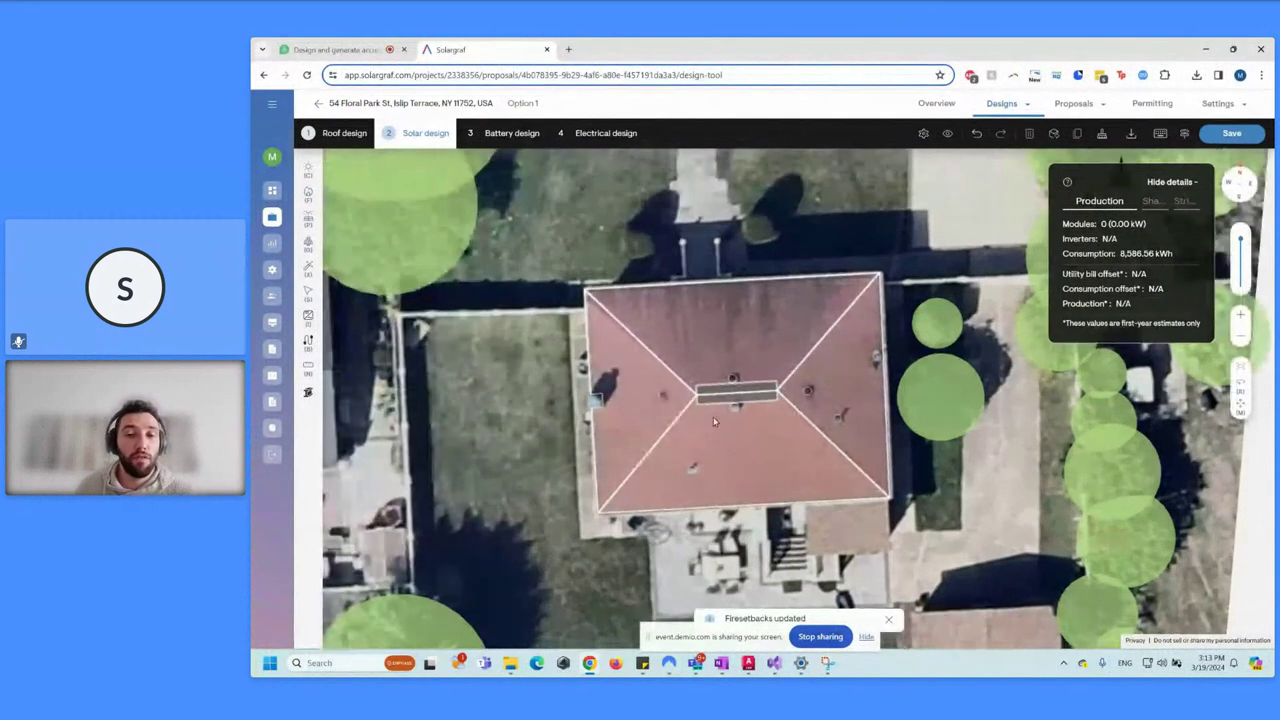
pyautogui.scroll(2, 745, 409)
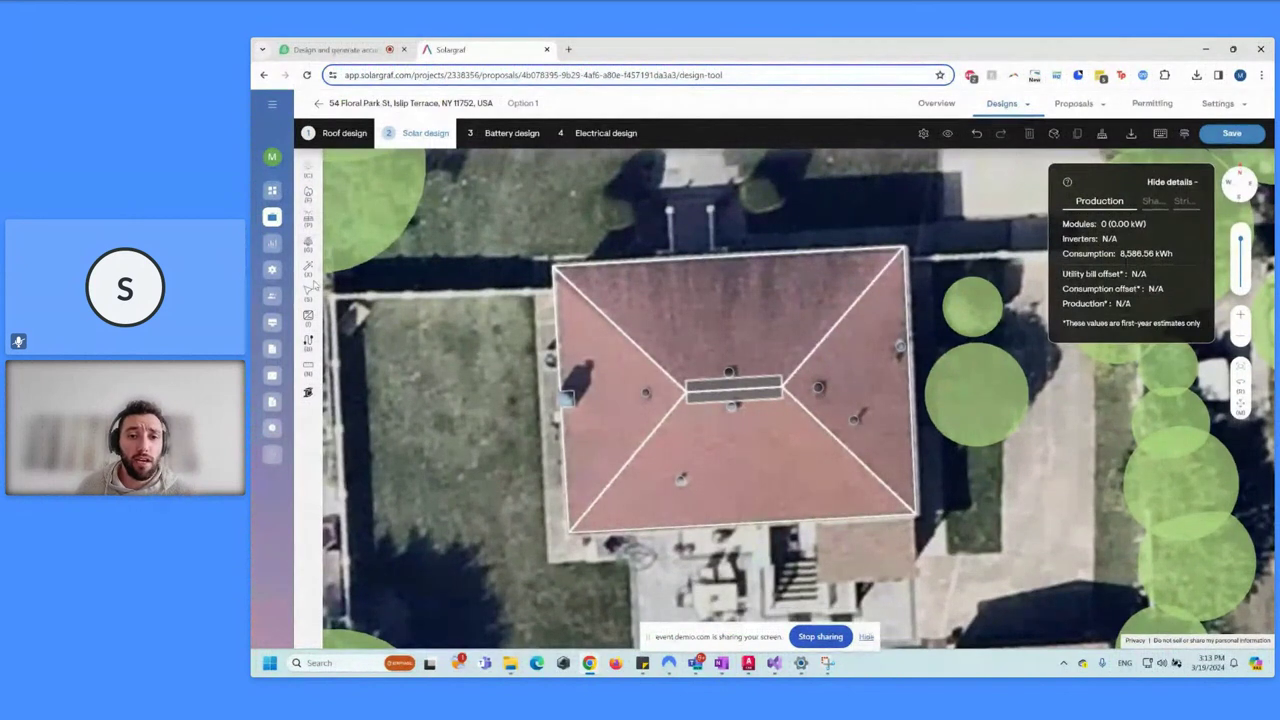
pyautogui.click(633, 458)
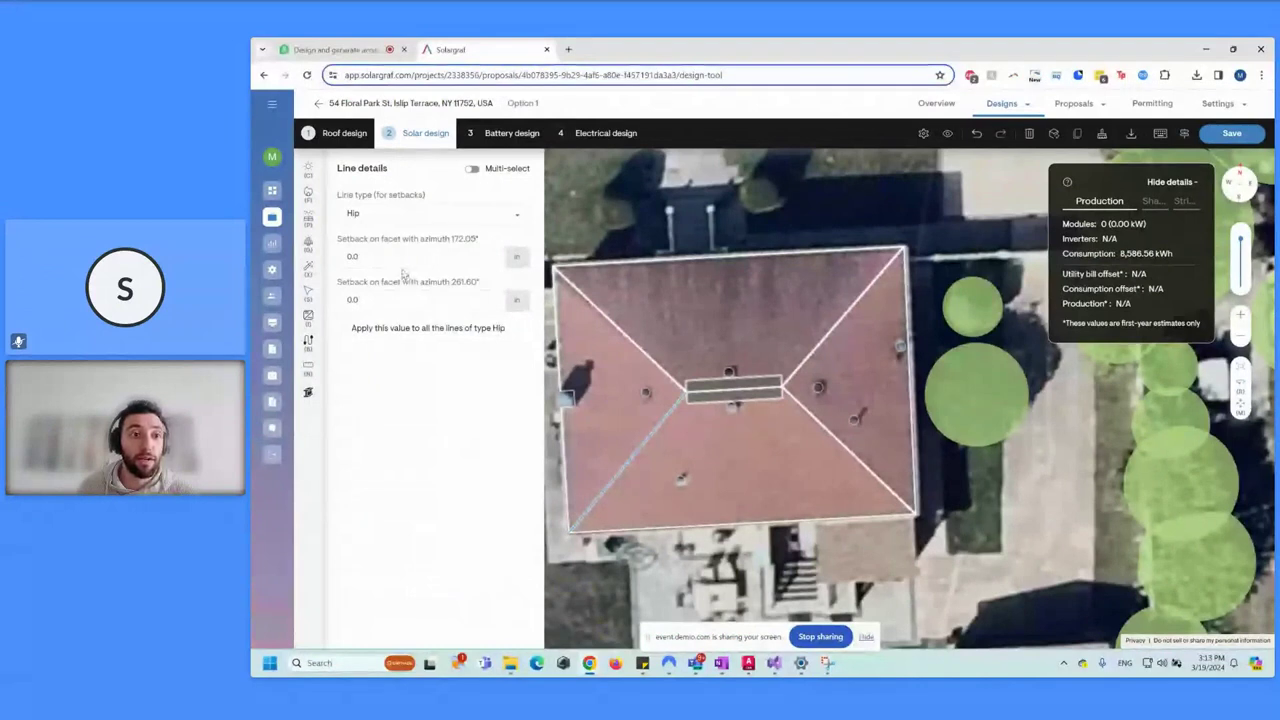
pyautogui.click(309, 217)
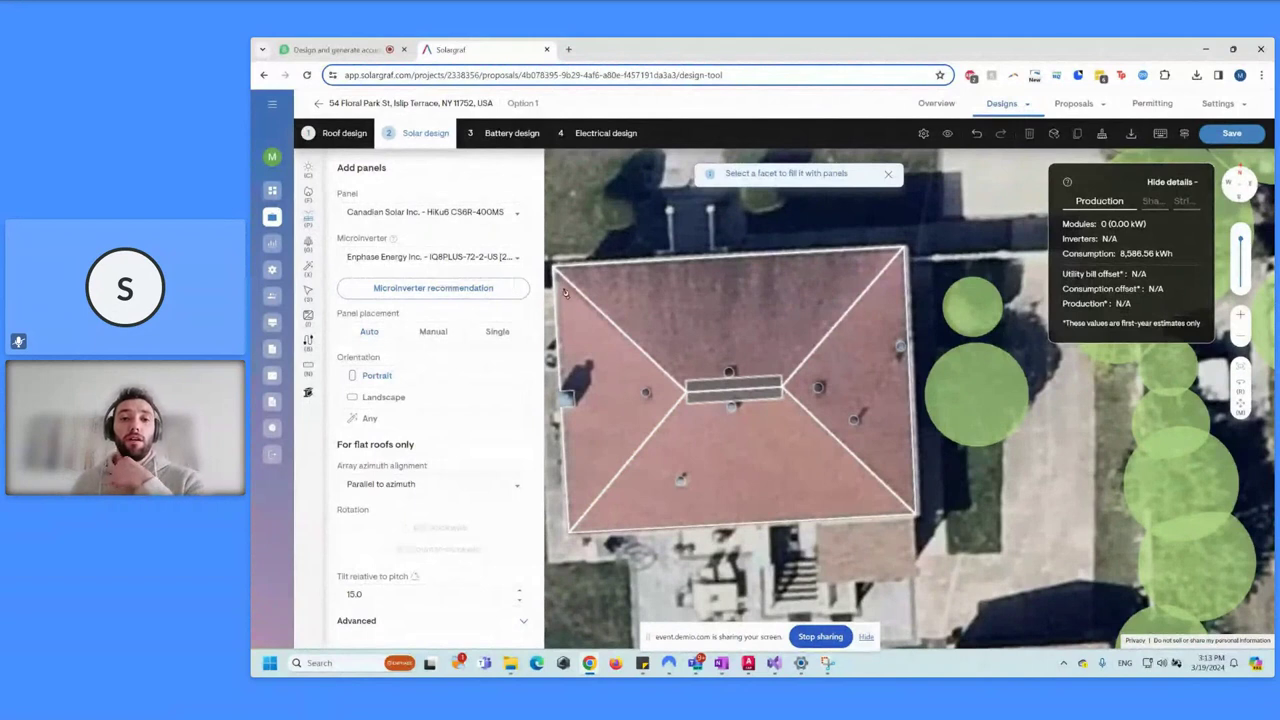
# Auto-fill the lower and upper facets with panels, then delete the lower-left panel, leaving 23 (9.20 kW).
pyautogui.click(760, 457)
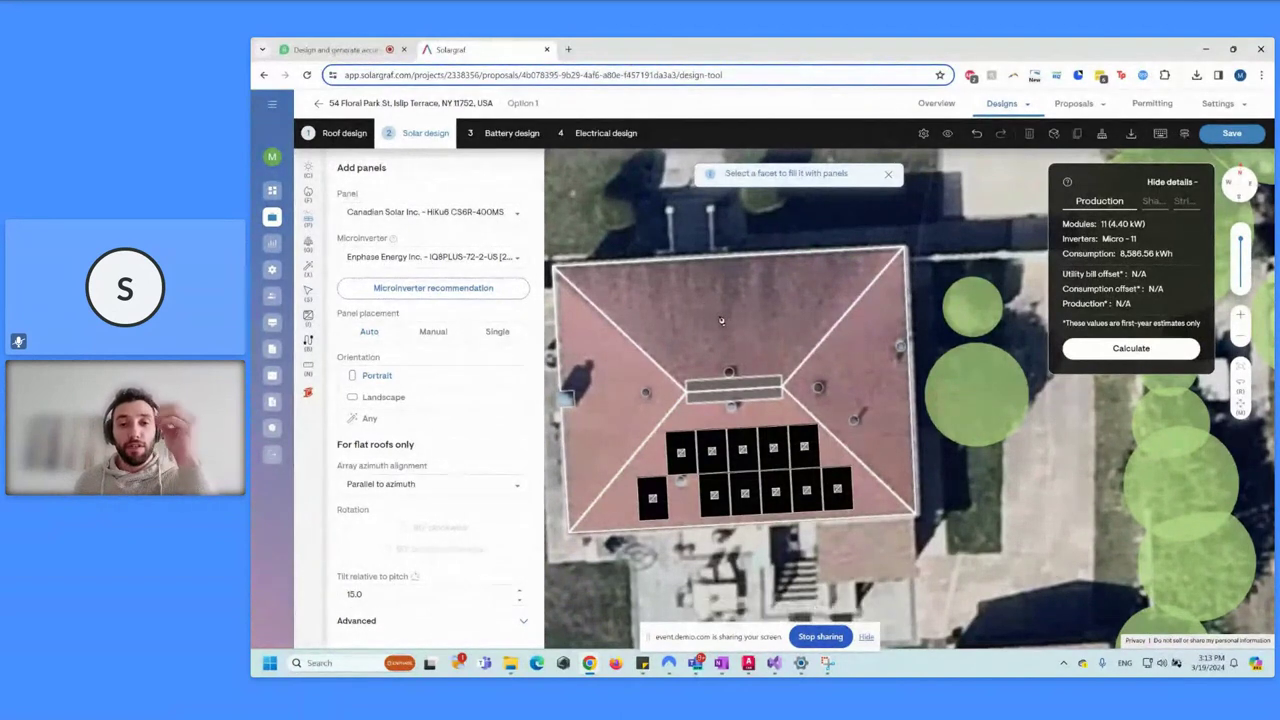
pyautogui.click(719, 324)
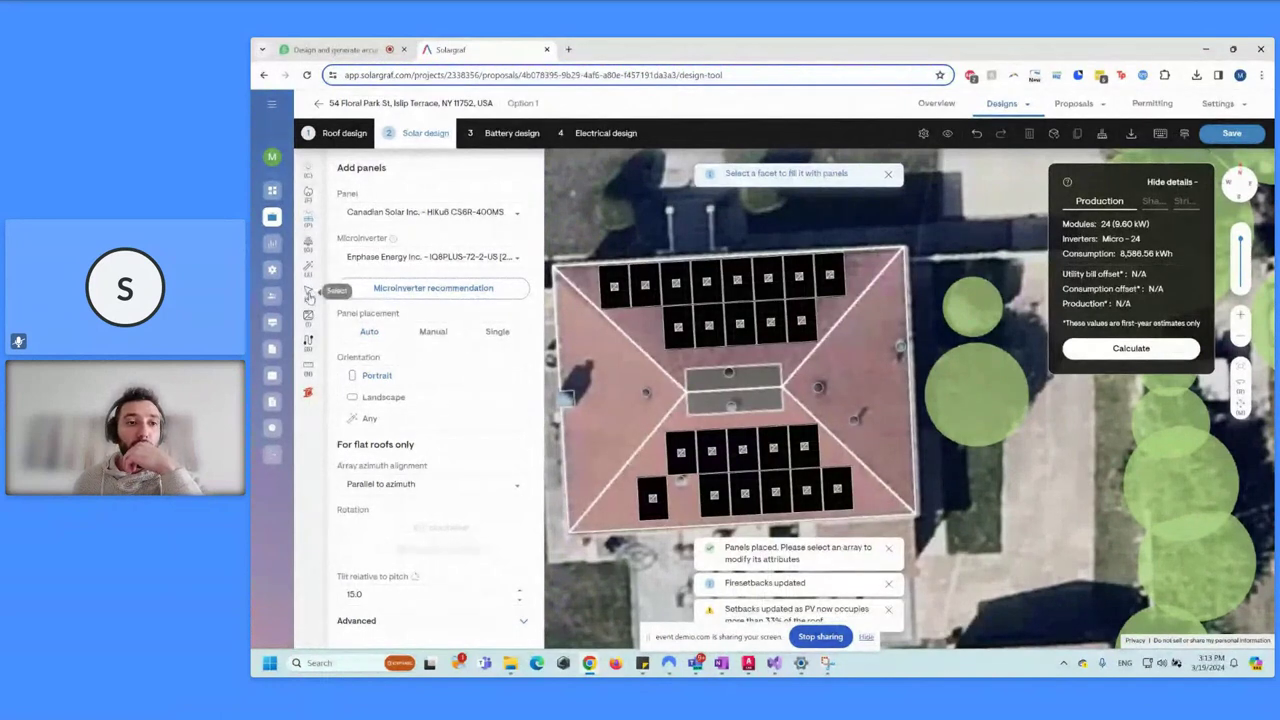
pyautogui.click(309, 294)
pyautogui.click(653, 498)
pyautogui.click(653, 498)
pyautogui.press('Delete')
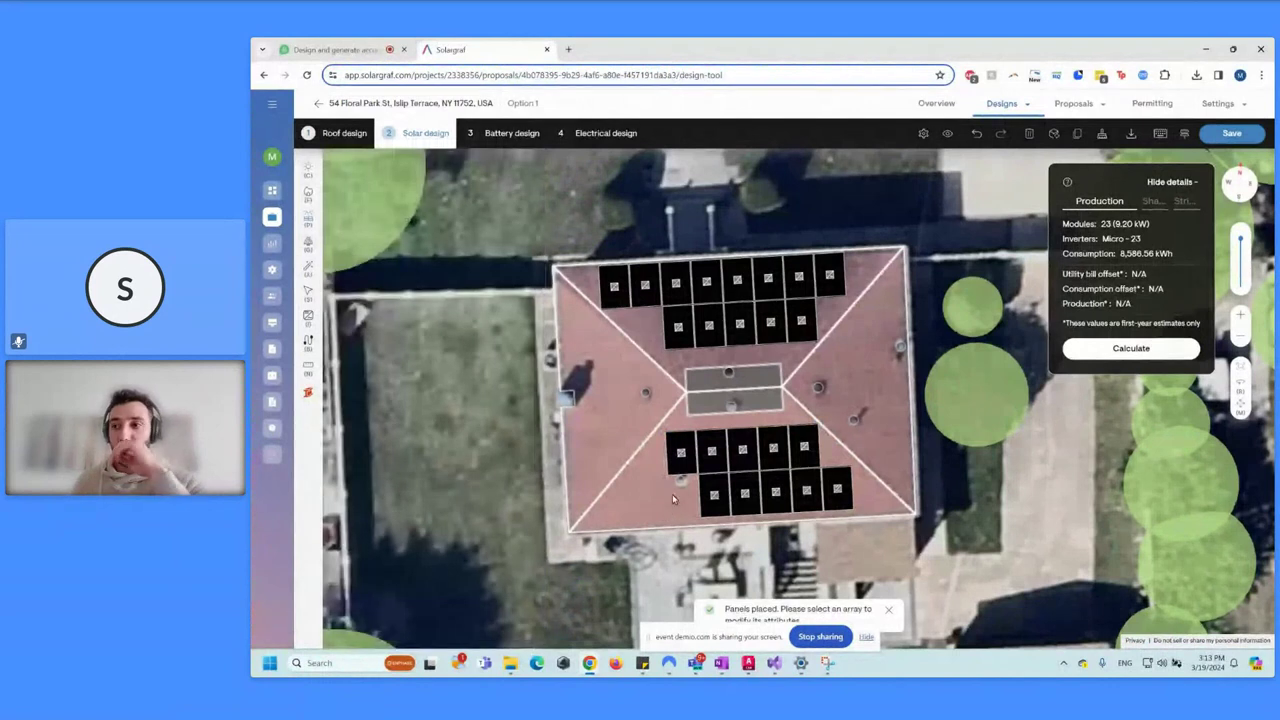
pyautogui.click(663, 427)
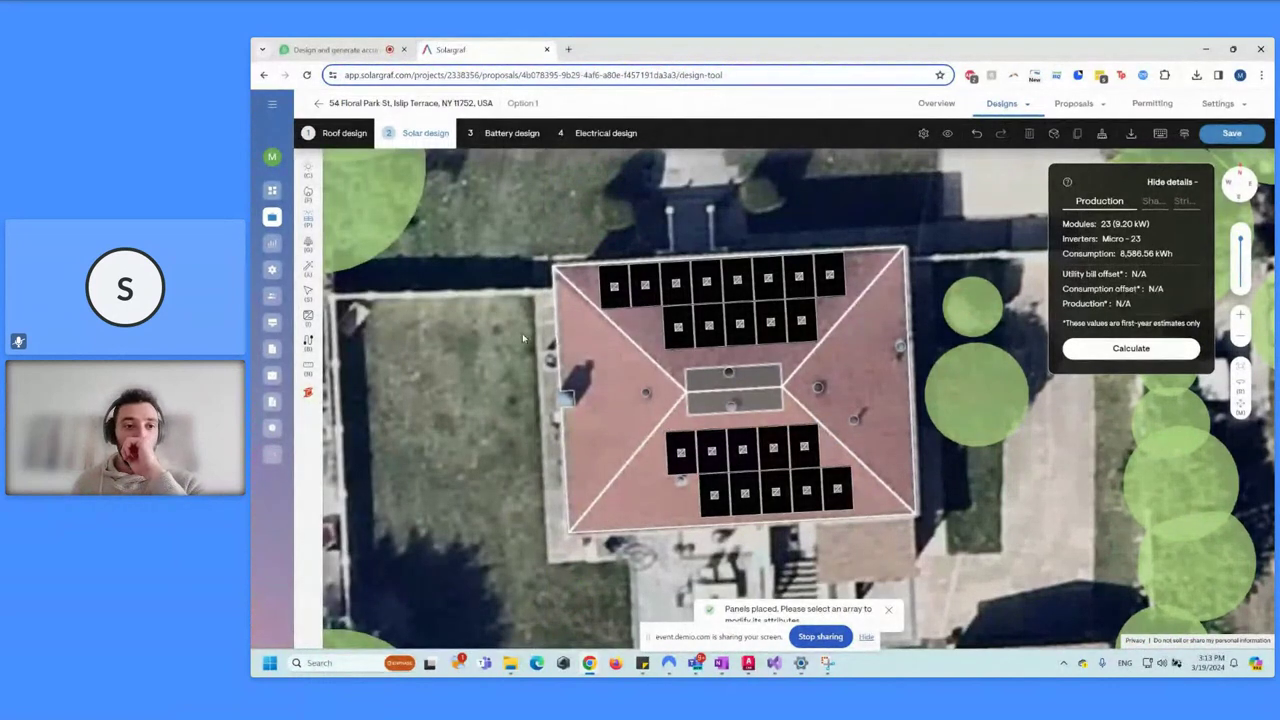
pyautogui.click(307, 343)
# After cancelling a first attempt, string the ten lower-array panels into one string.
pyautogui.click(837, 491)
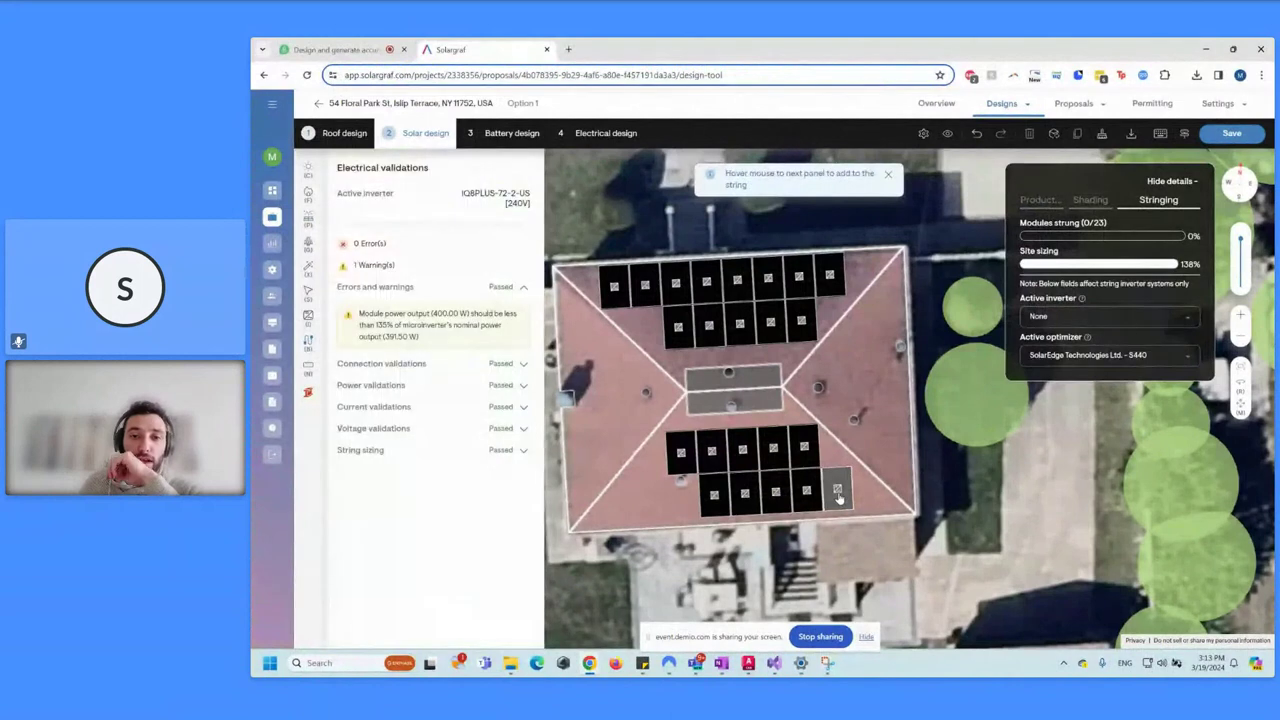
pyautogui.moveTo(716, 493)
pyautogui.moveTo(681, 453)
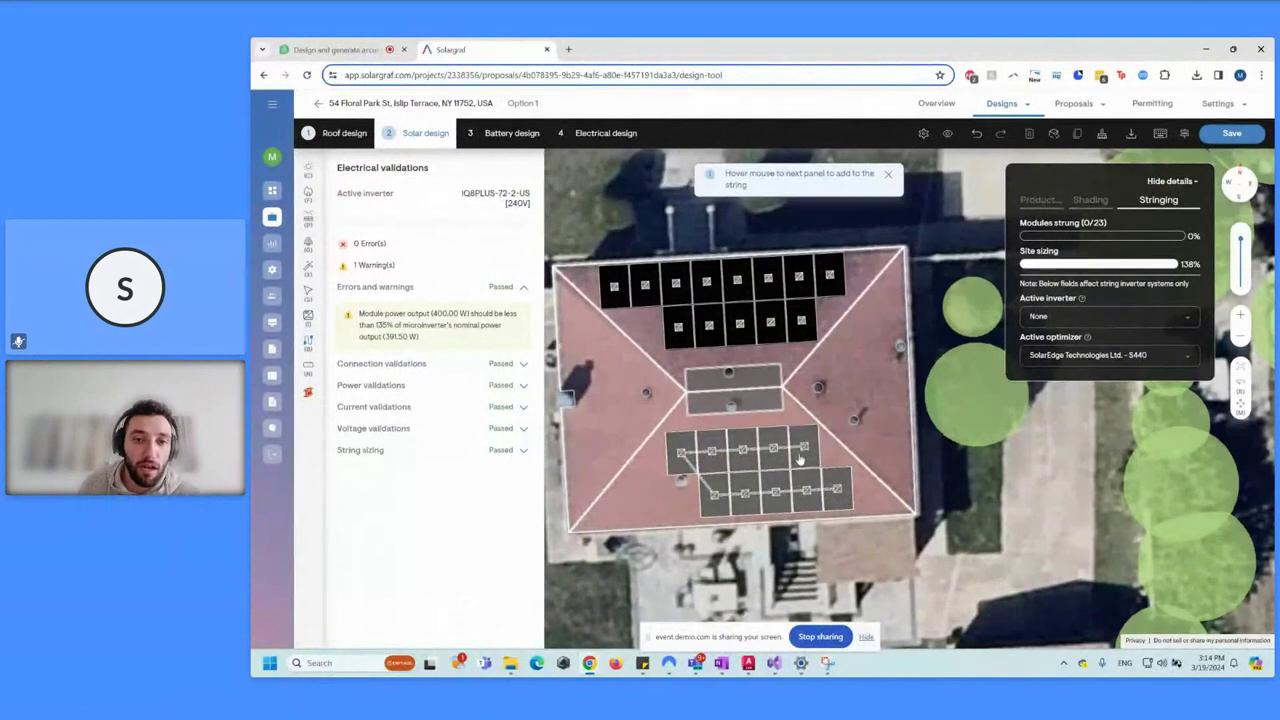
pyautogui.moveTo(801, 322)
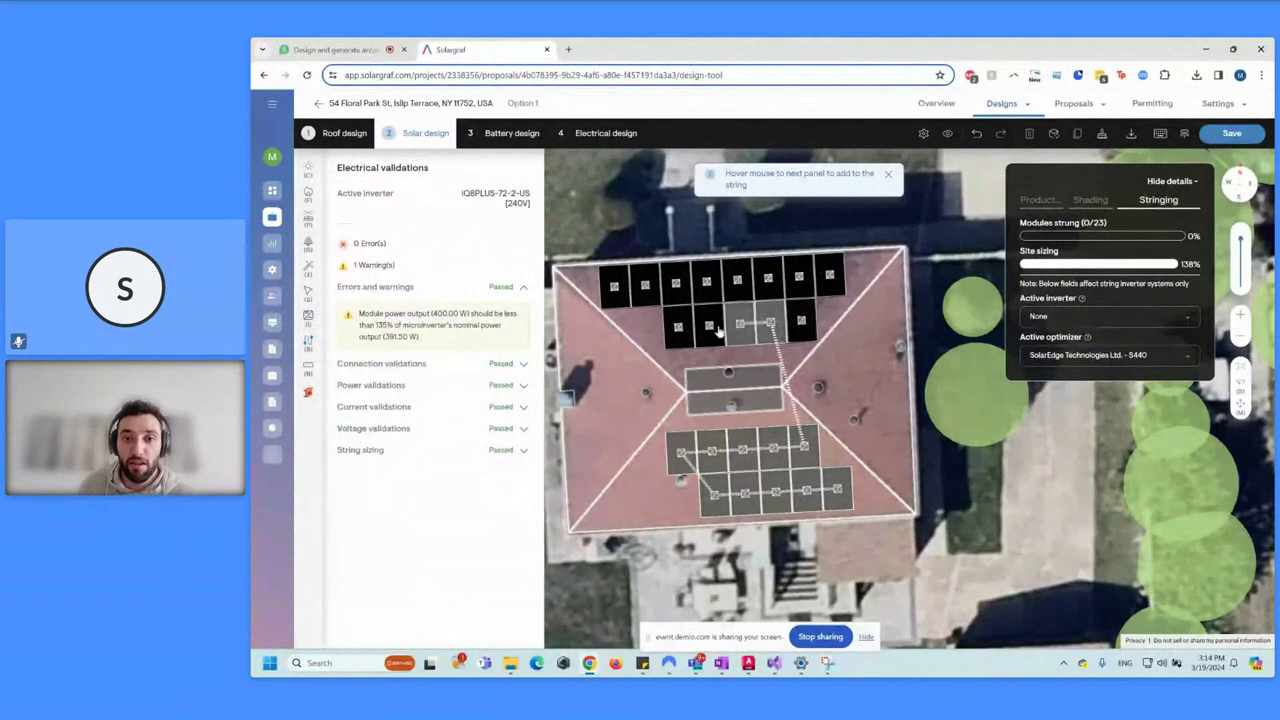
pyautogui.press('Escape')
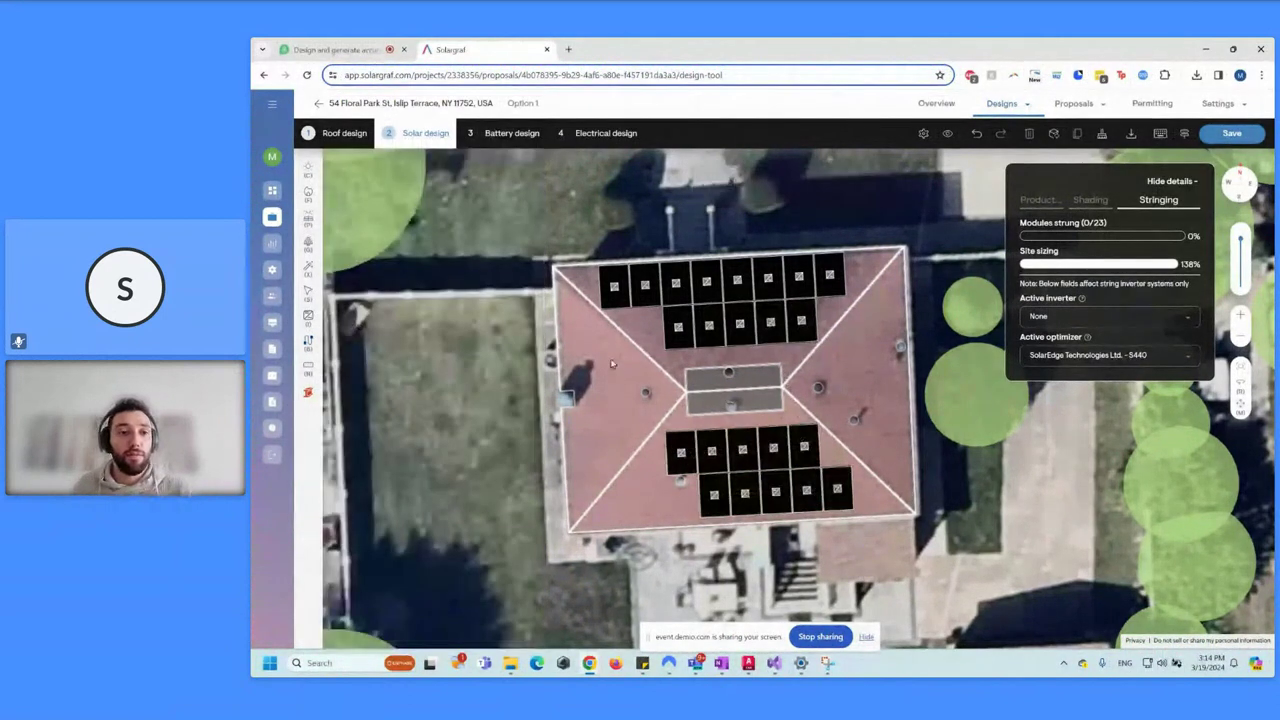
pyautogui.click(308, 341)
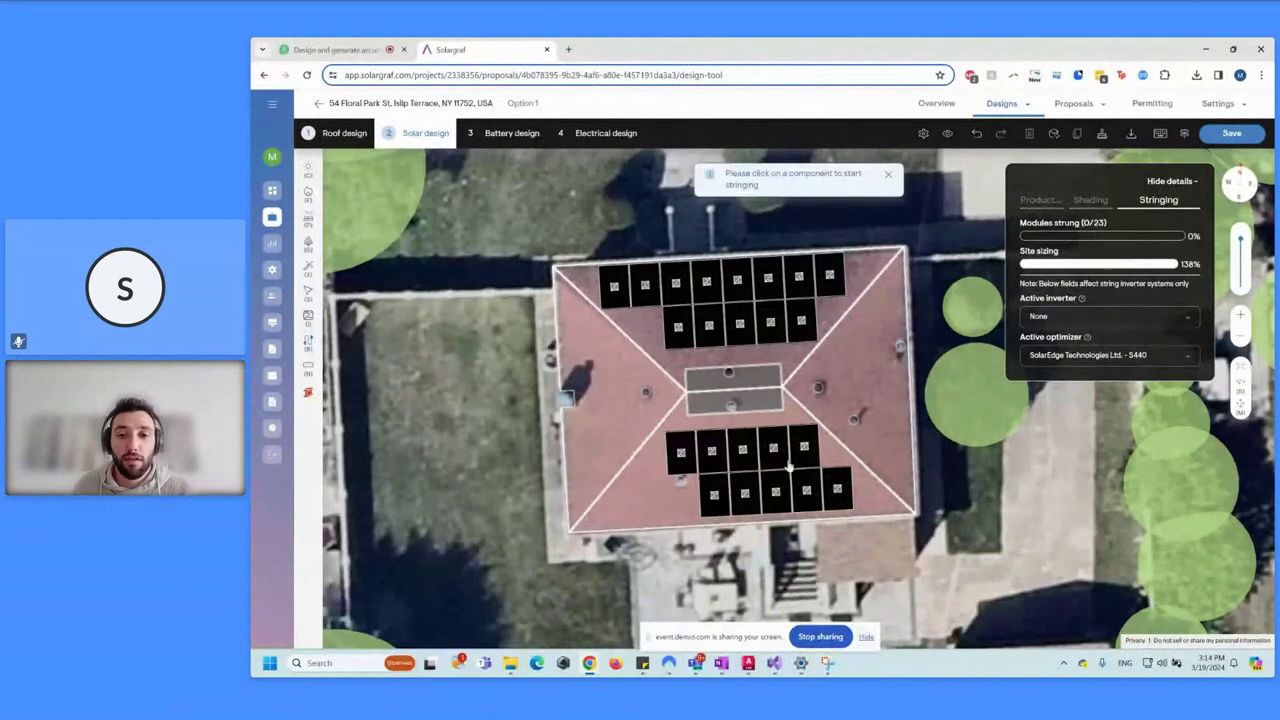
pyautogui.click(837, 489)
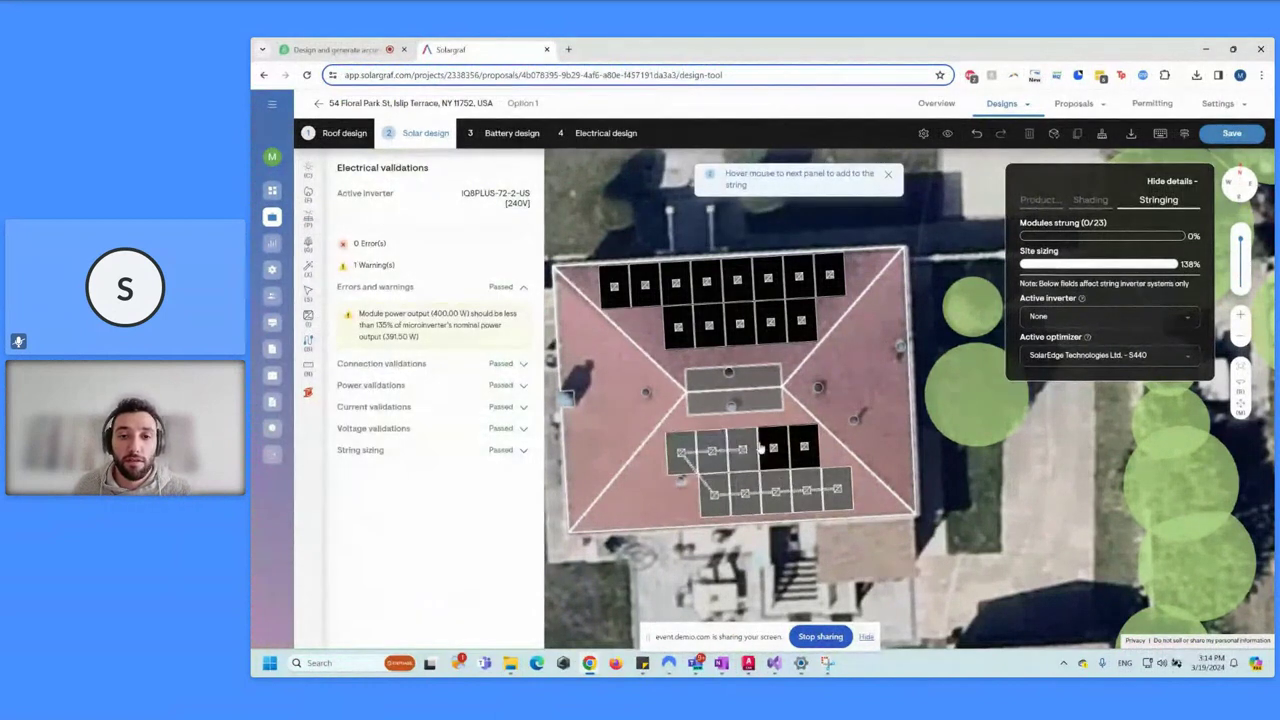
pyautogui.click(790, 455)
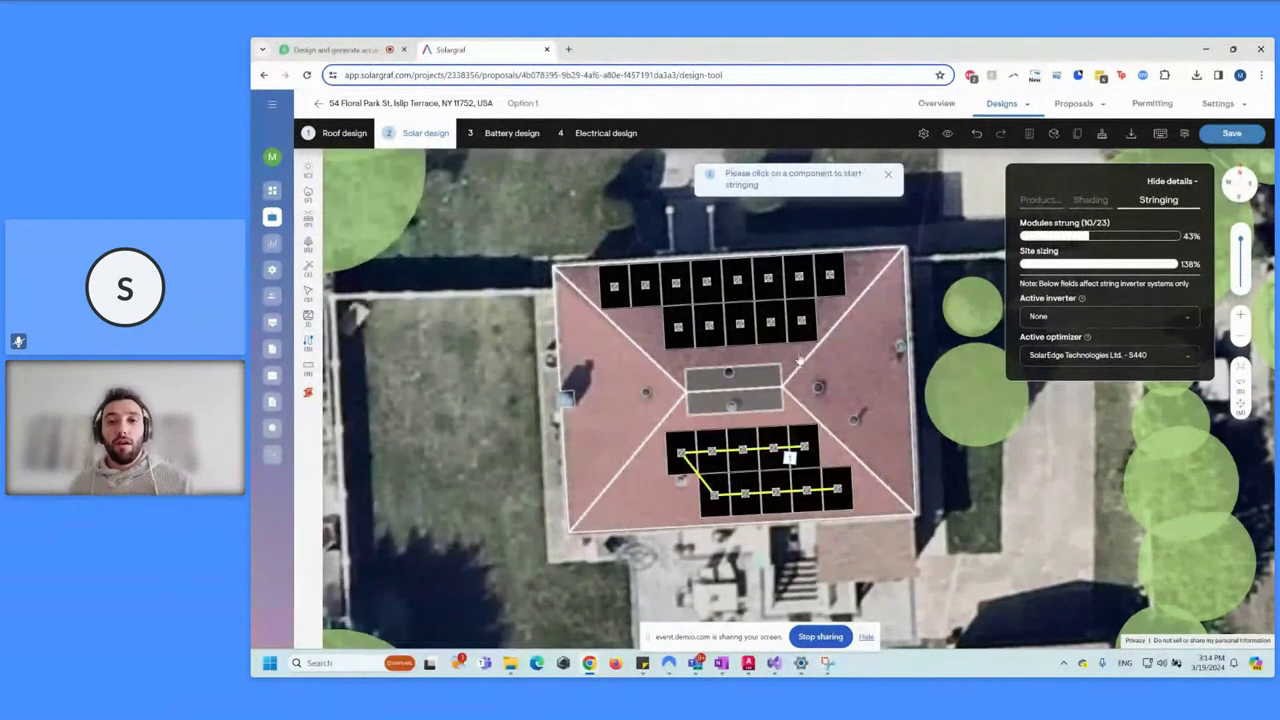
# String the thirteen upper-array panels into a second string, reaching 23/23 strung.
pyautogui.click(801, 320)
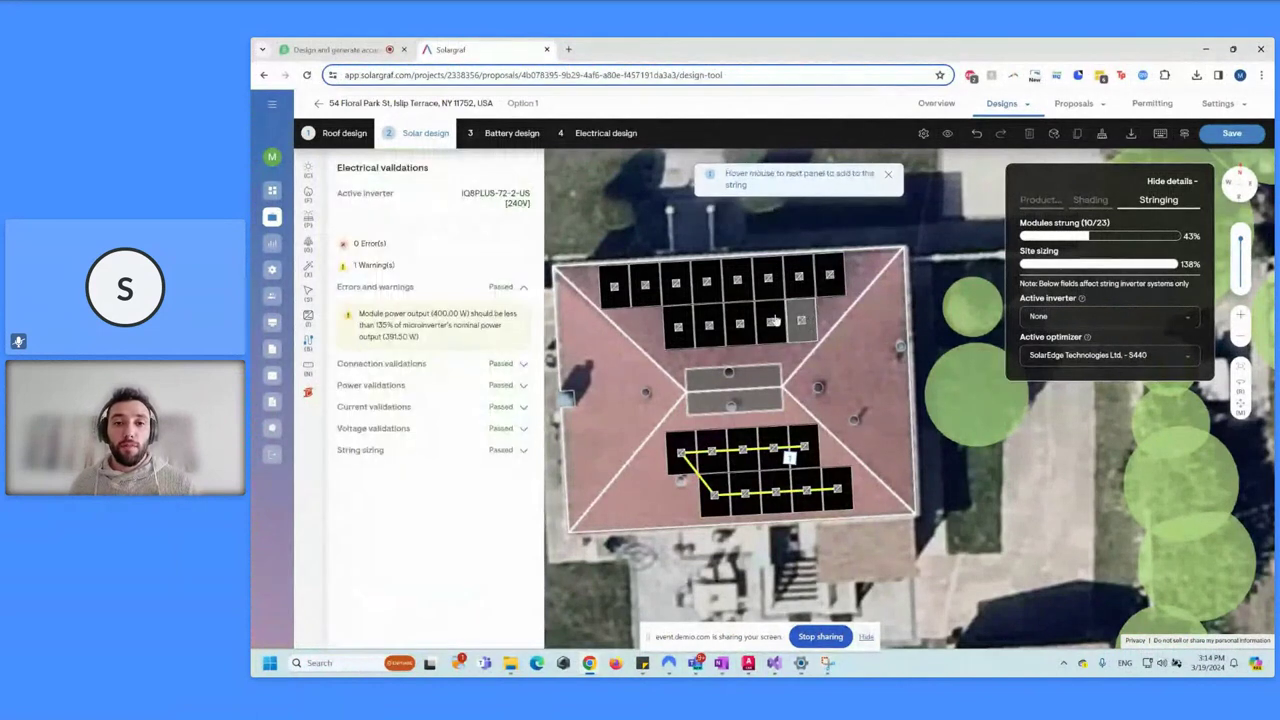
pyautogui.moveTo(614, 286)
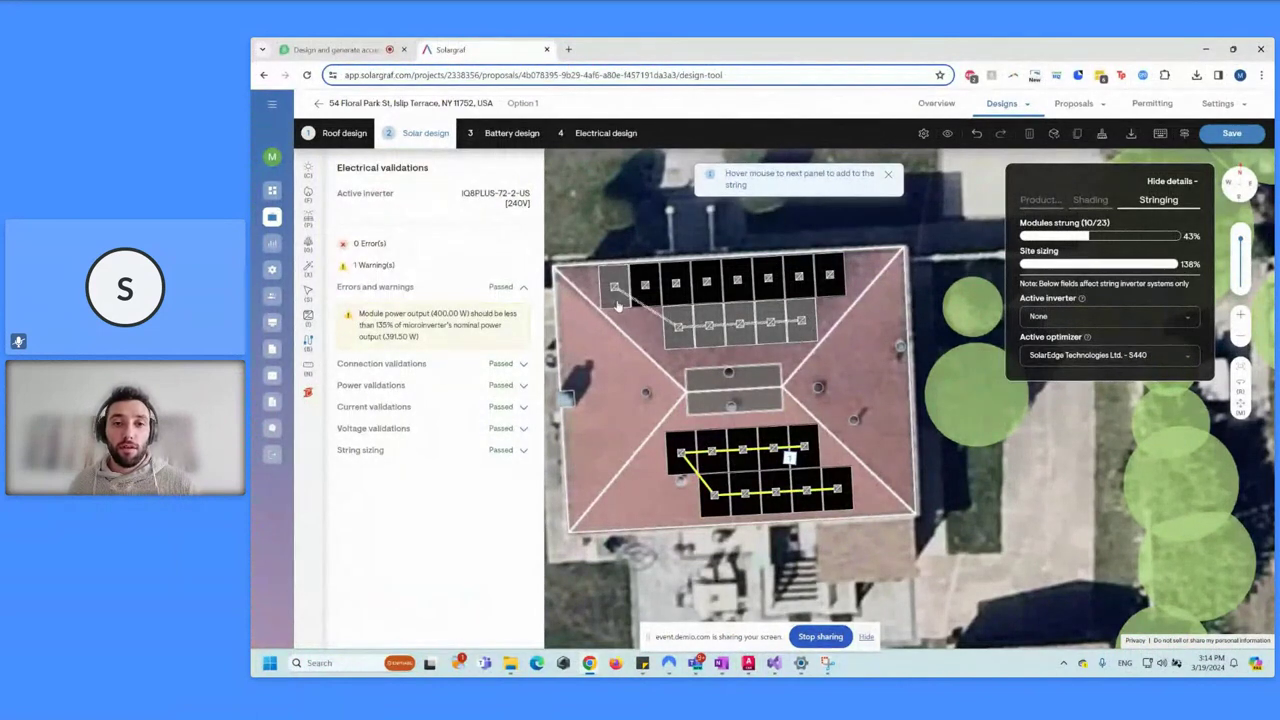
pyautogui.moveTo(762, 278)
pyautogui.click(829, 276)
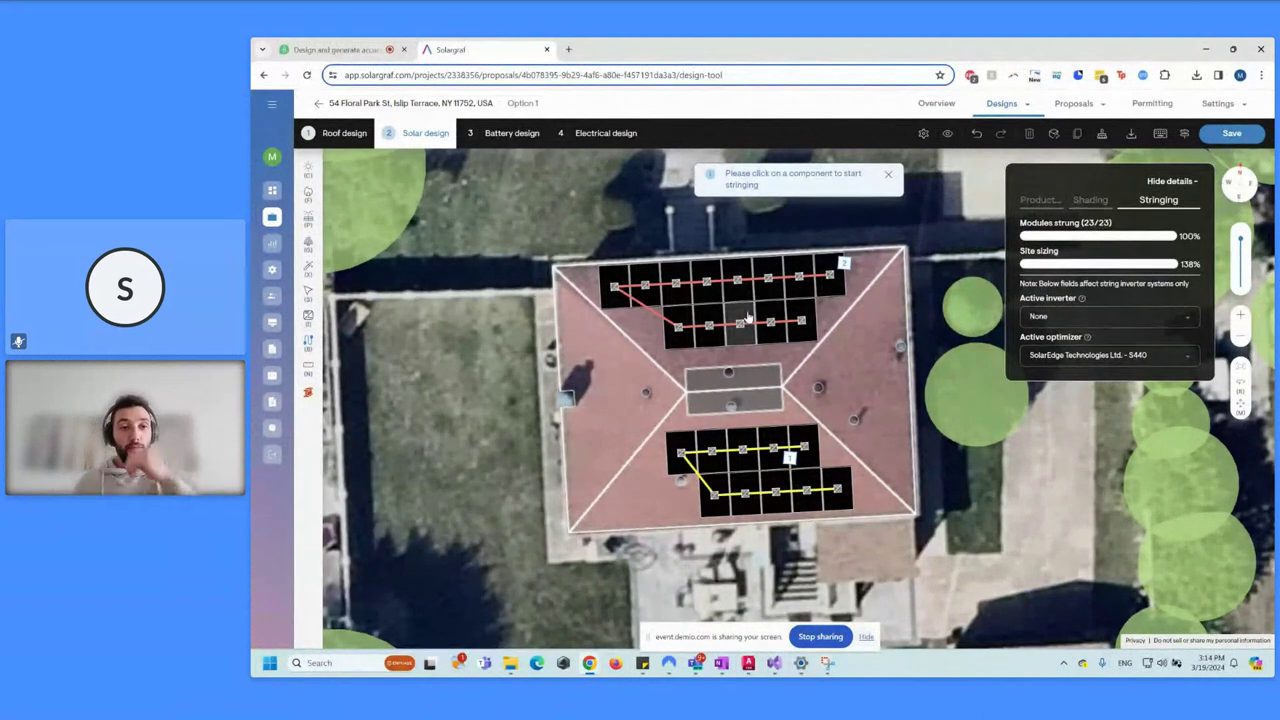
pyautogui.scroll(-1, 590, 358)
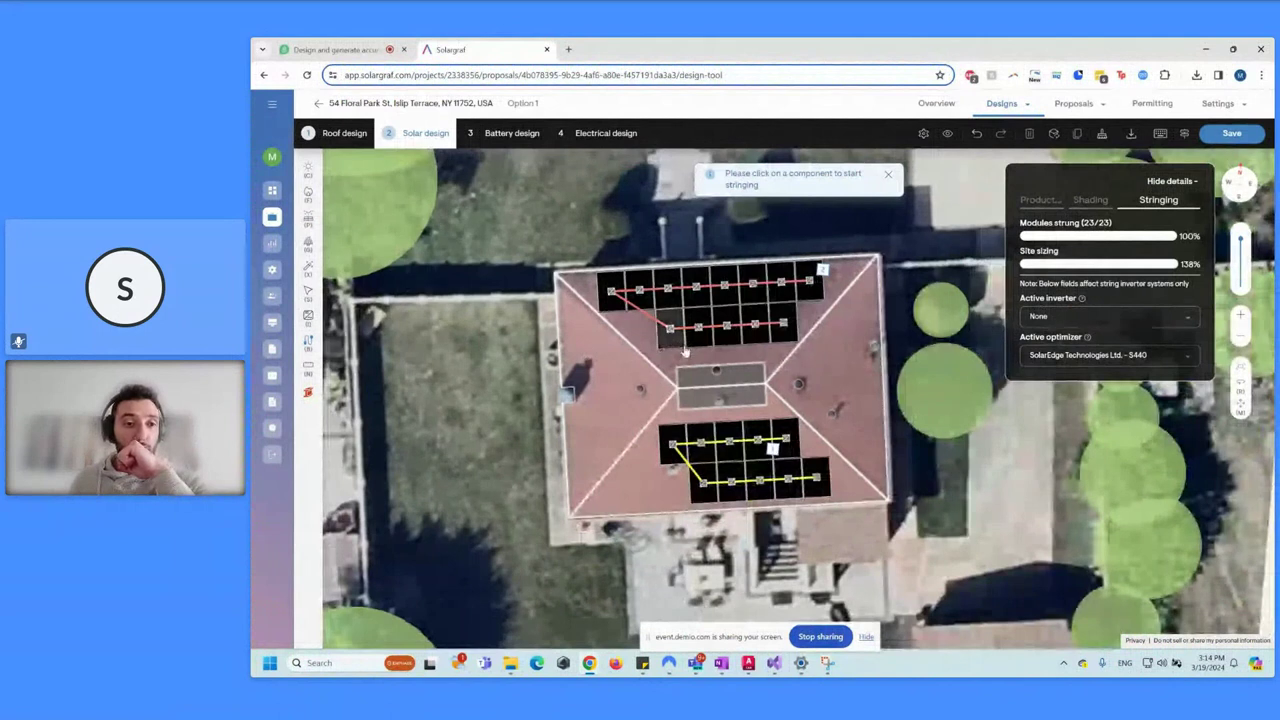
# Give Roof facet 1 2" x 4" rafters at 24 in separation, copy to the other facet, and save.
pyautogui.click(308, 391)
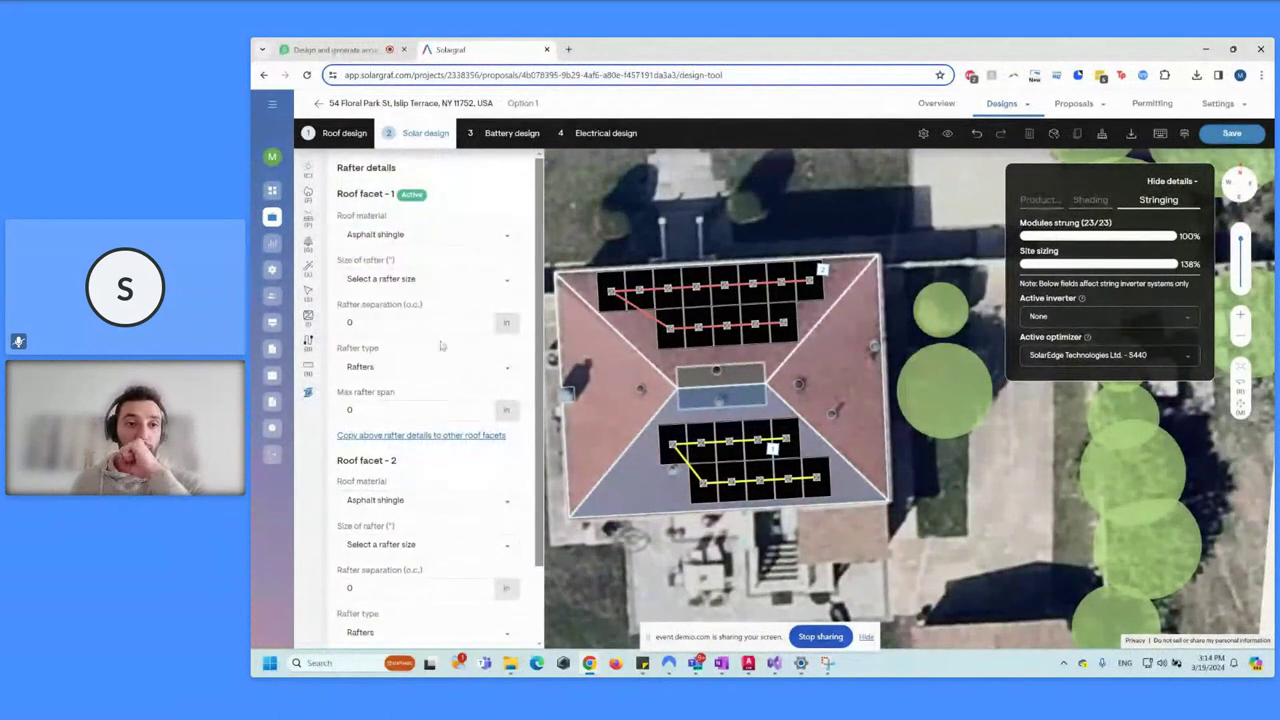
pyautogui.click(432, 280)
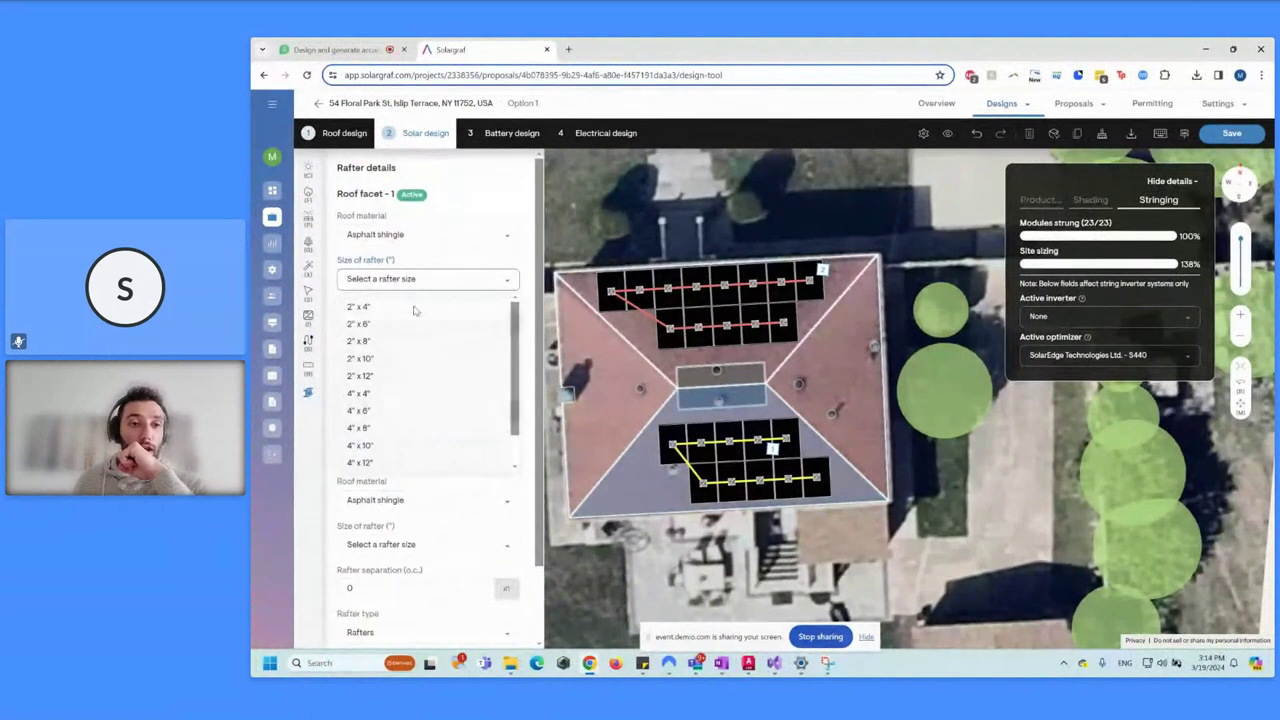
pyautogui.click(414, 308)
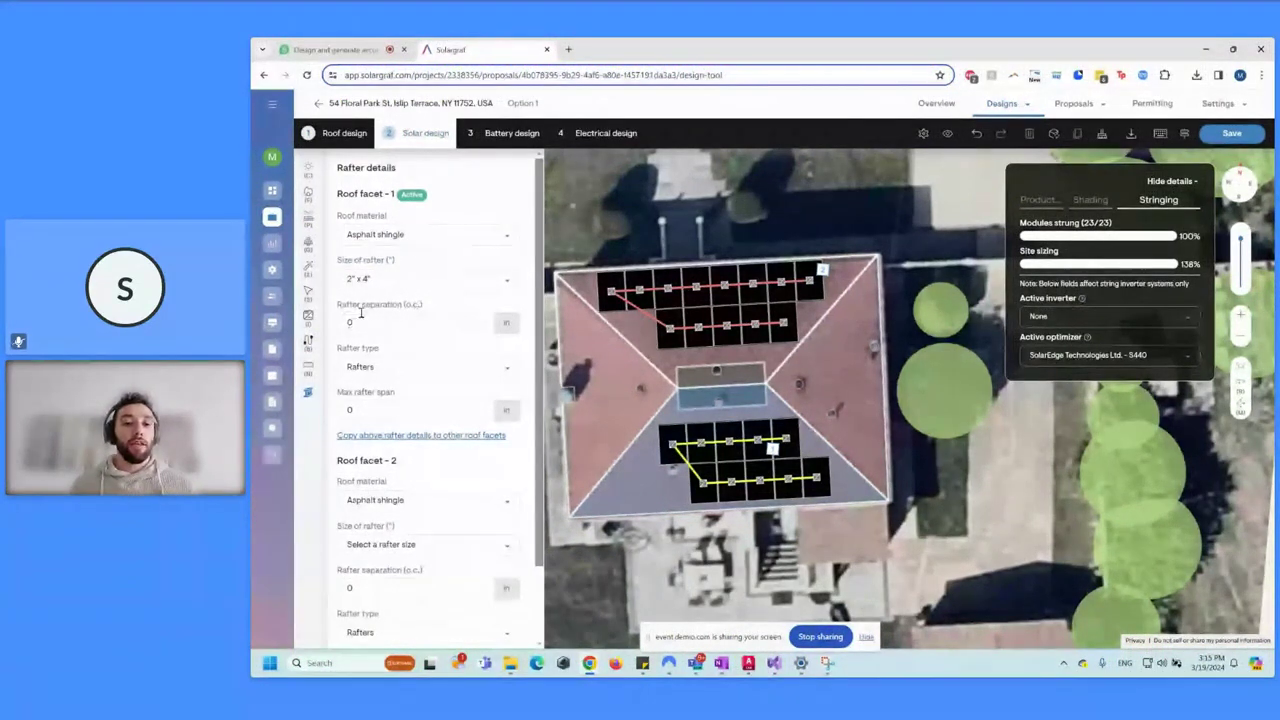
pyautogui.click(376, 322)
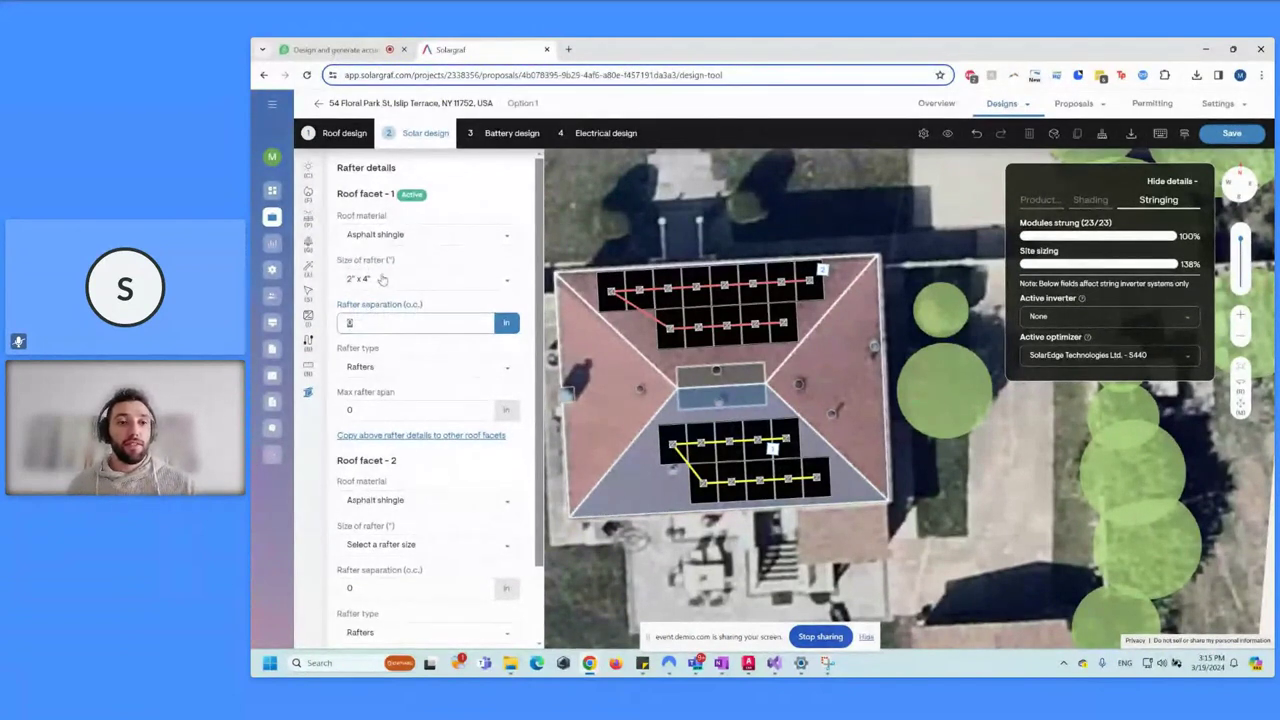
pyautogui.write('24')
pyautogui.click(435, 359)
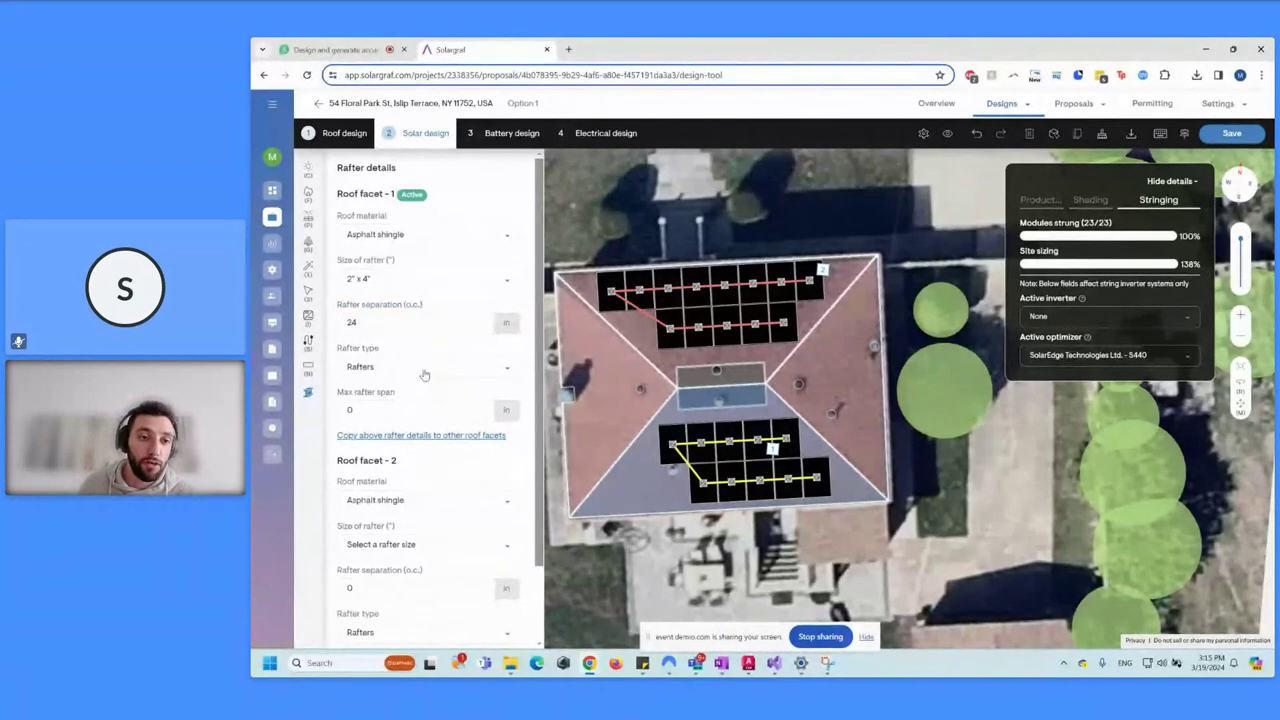
pyautogui.click(424, 370)
pyautogui.click(415, 401)
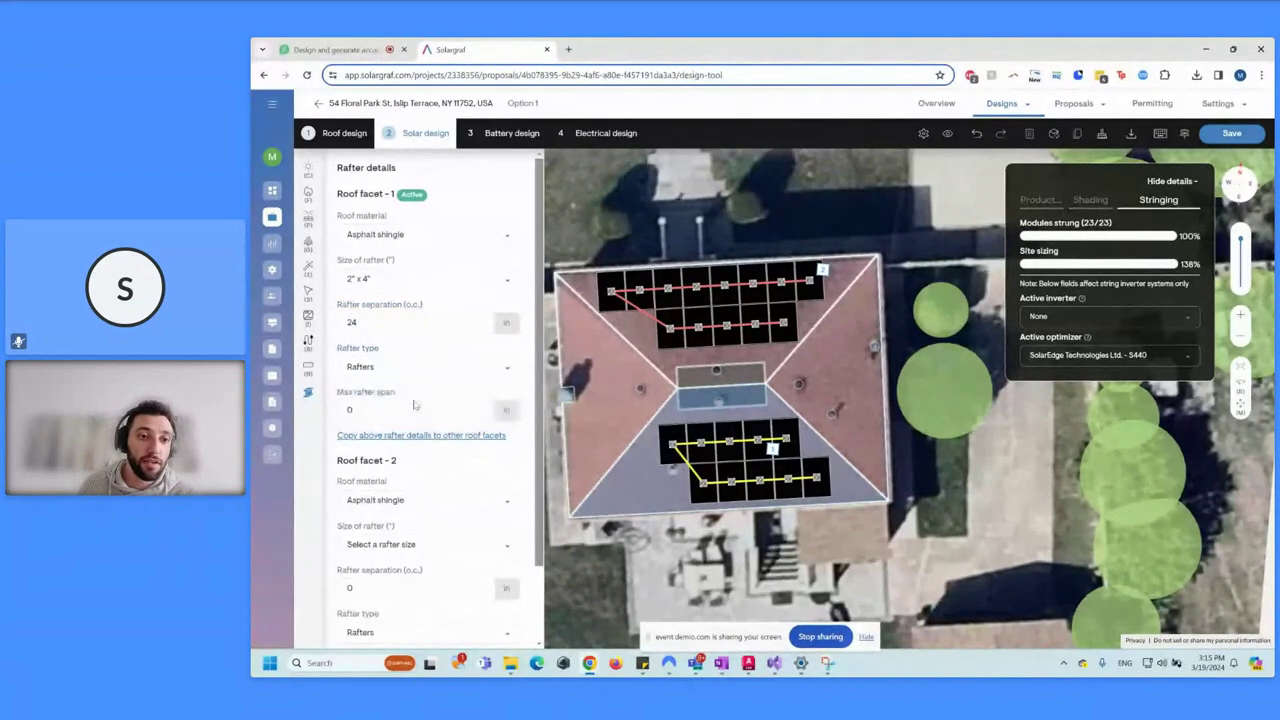
pyautogui.click(436, 441)
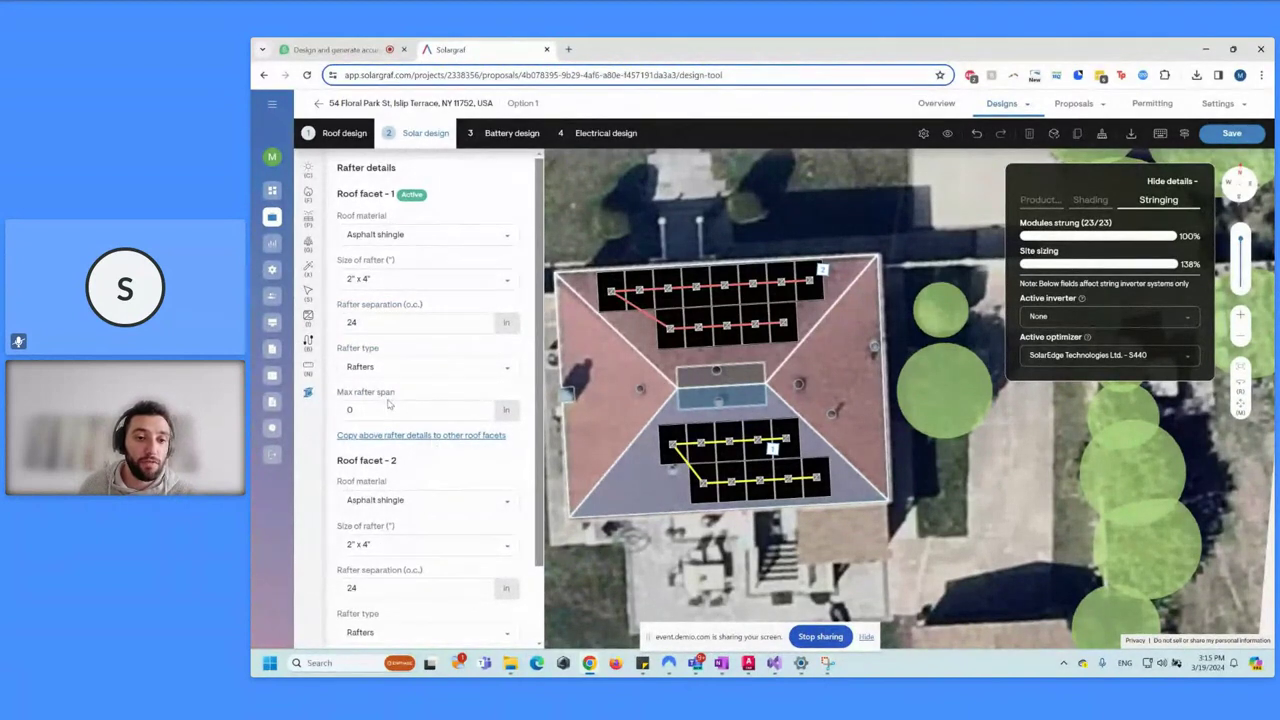
pyautogui.scroll(-2, 420, 480)
pyautogui.click(482, 626)
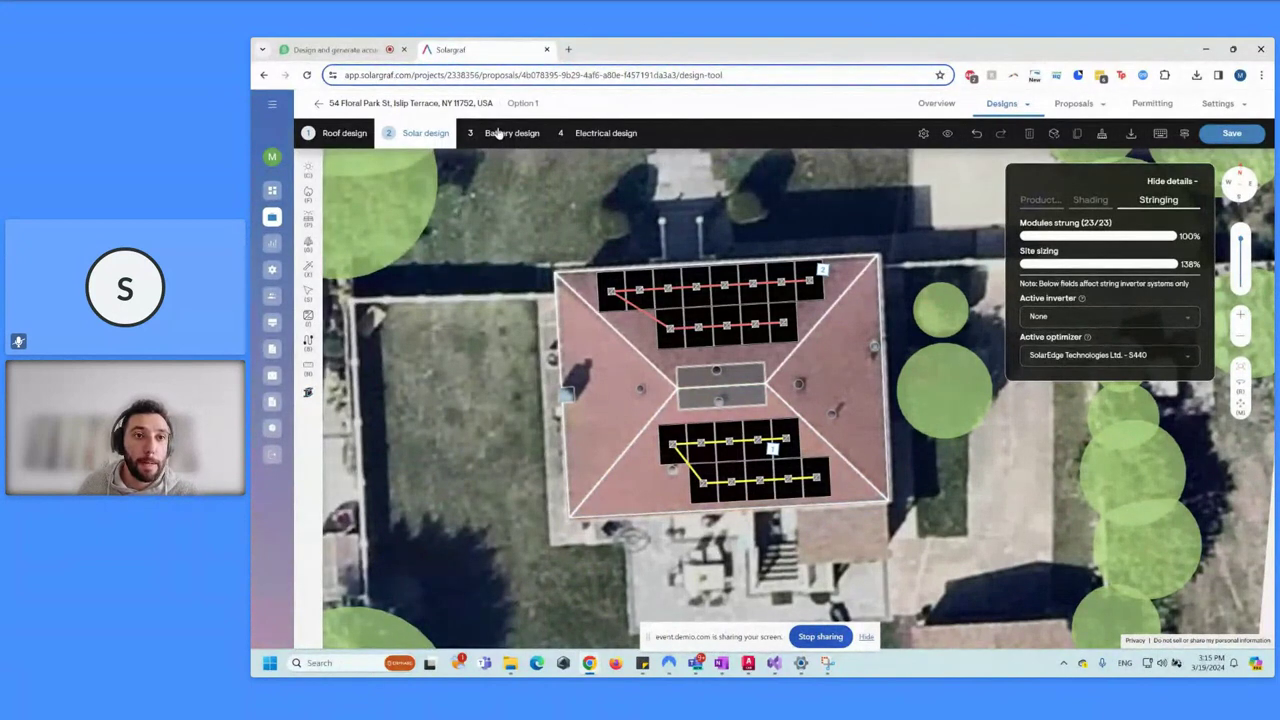
pyautogui.click(335, 49)
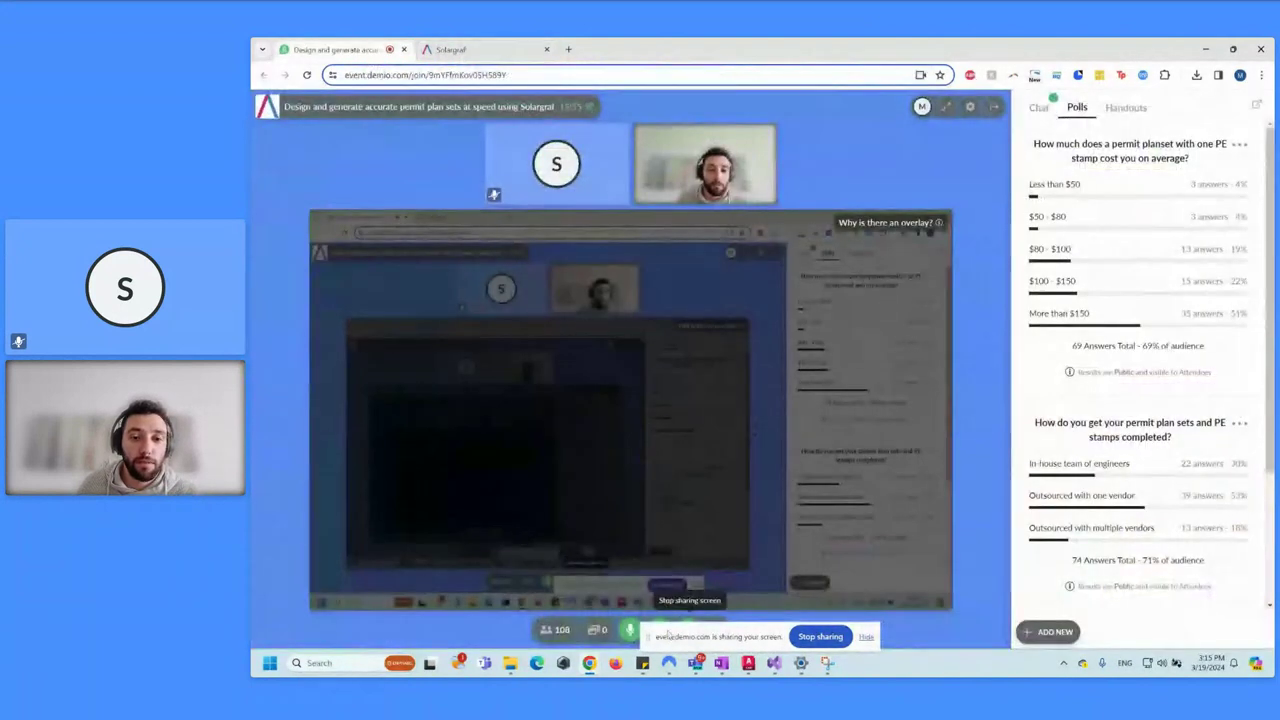
pyautogui.moveTo(660, 636); pyautogui.dragTo(730, 598)
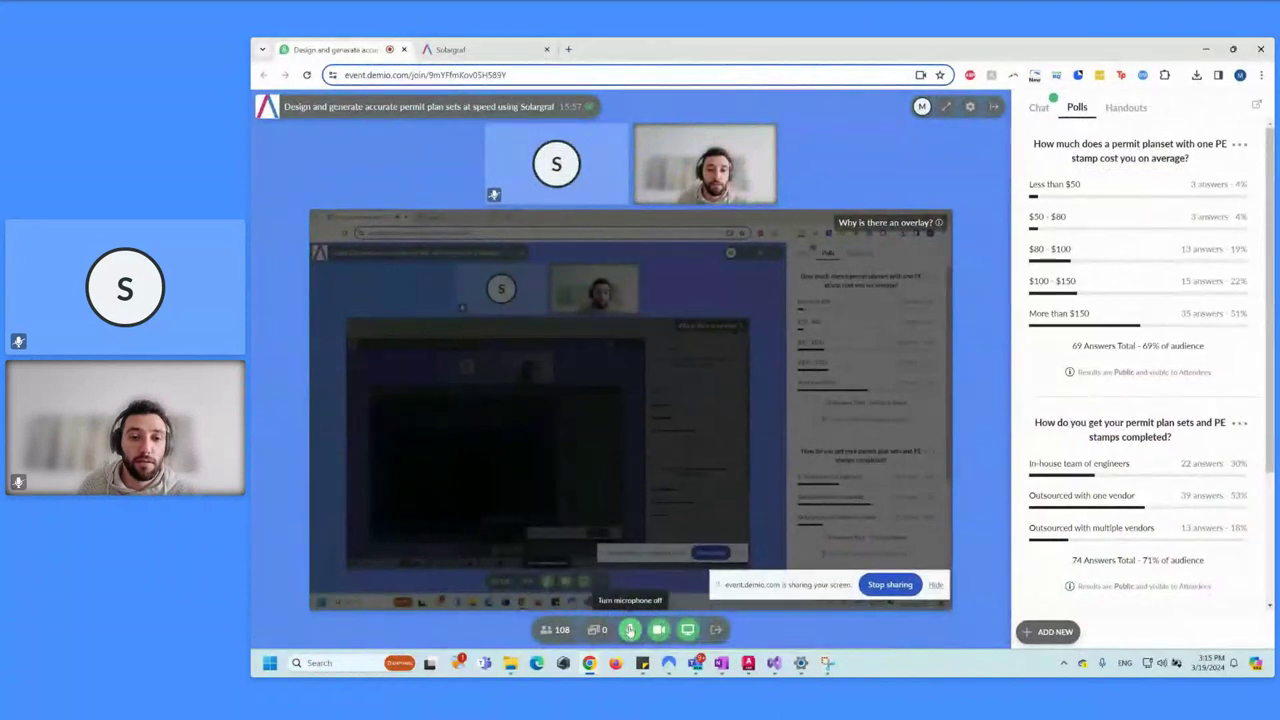
pyautogui.click(630, 630)
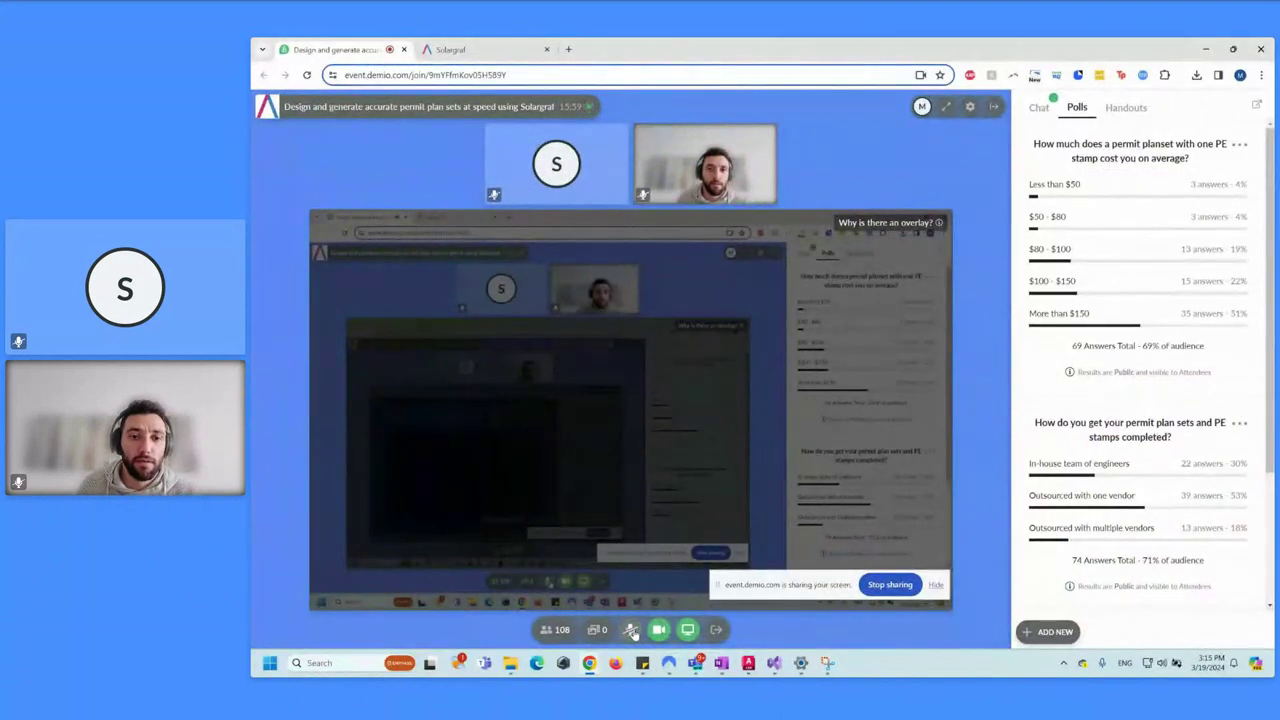
pyautogui.click(630, 630)
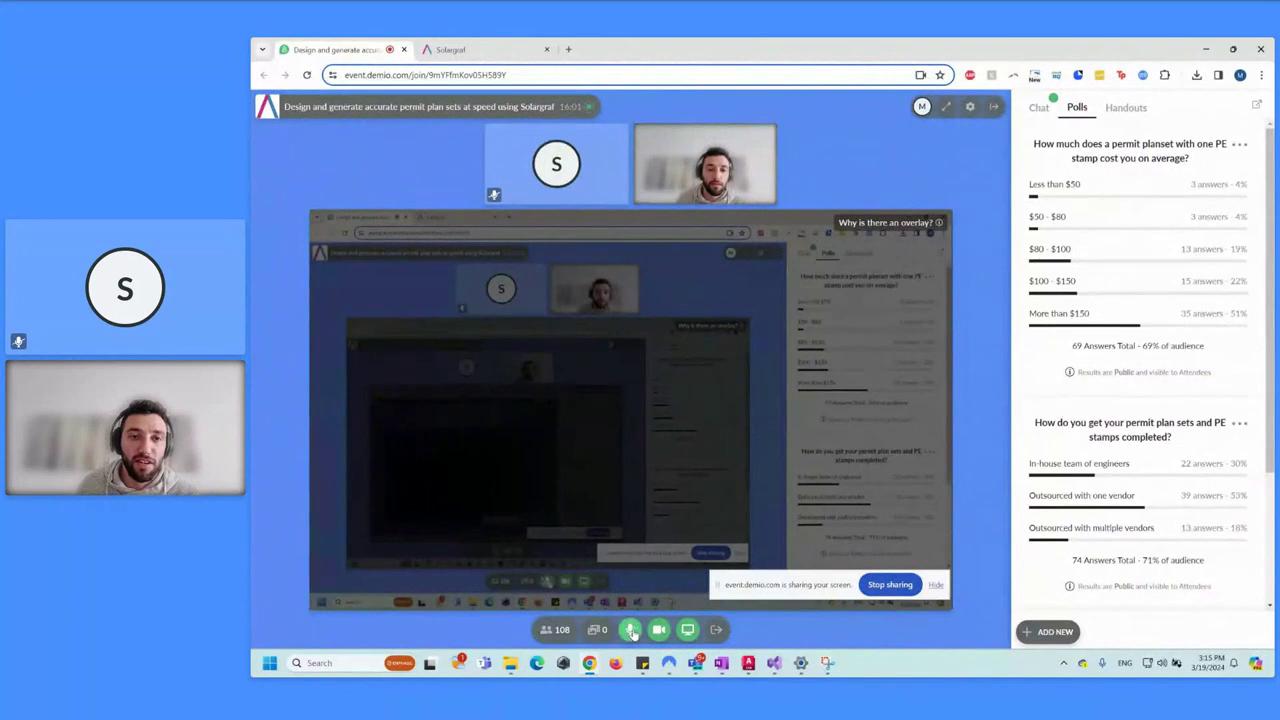
pyautogui.click(485, 50)
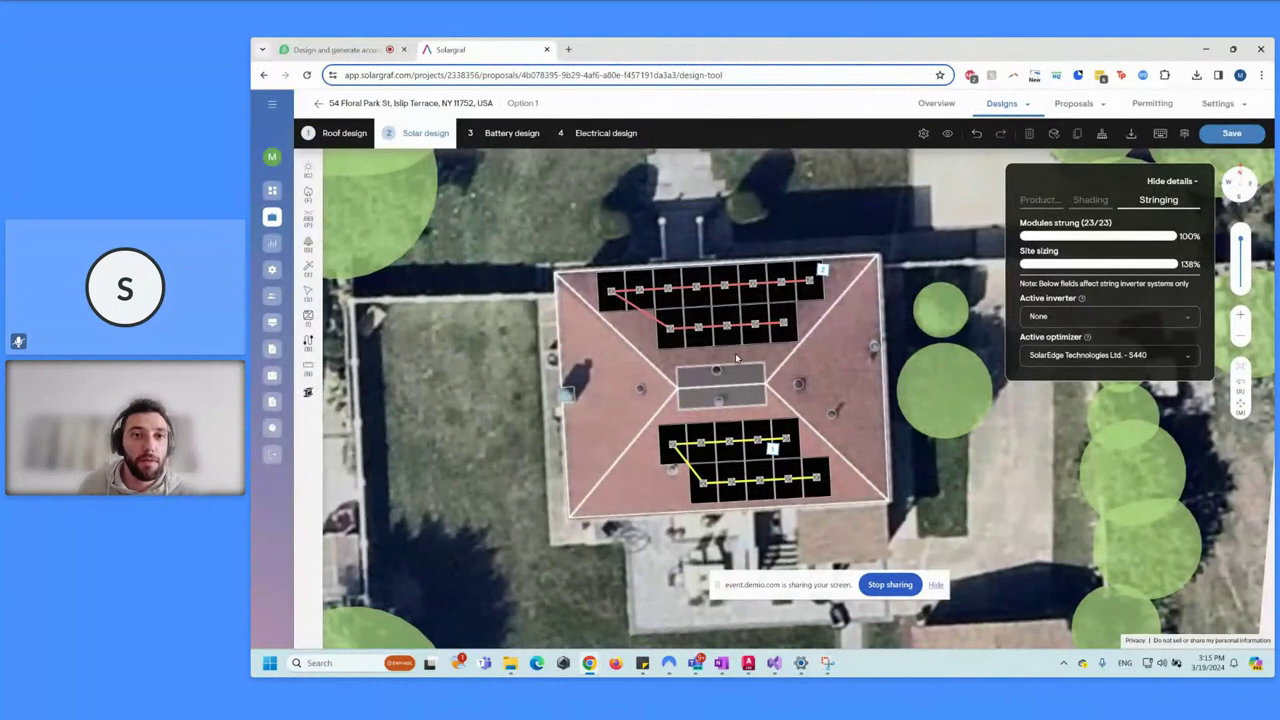
# Choose Enphase Energy Inc. IQ Battery 5P for US/MX/CA and size it at 10 kWh with two batteries.
pyautogui.click(510, 134)
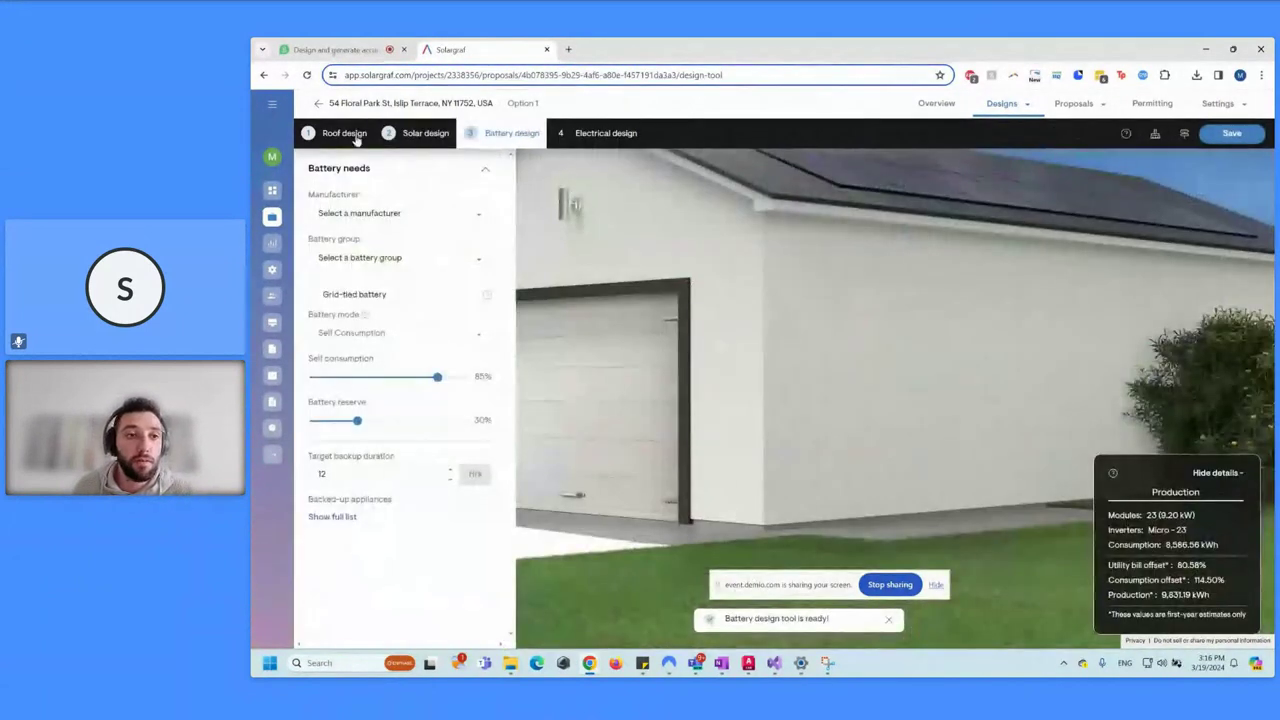
pyautogui.click(376, 214)
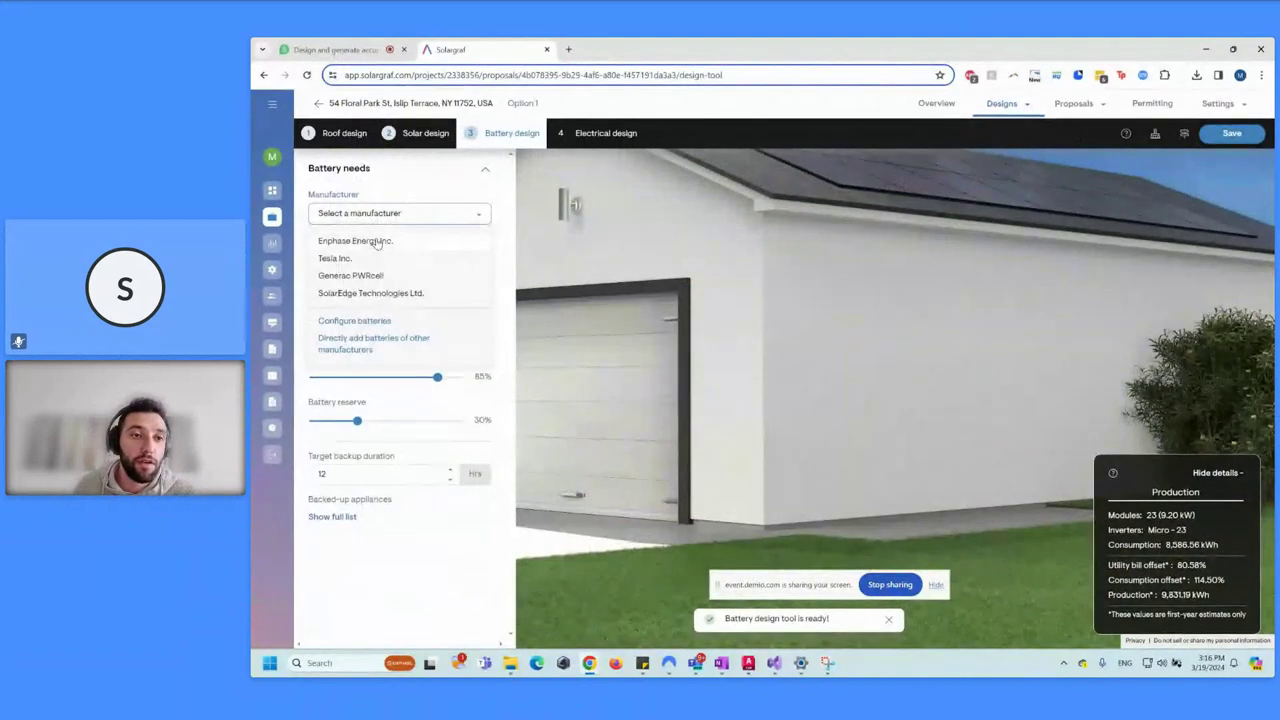
pyautogui.click(376, 242)
pyautogui.click(400, 261)
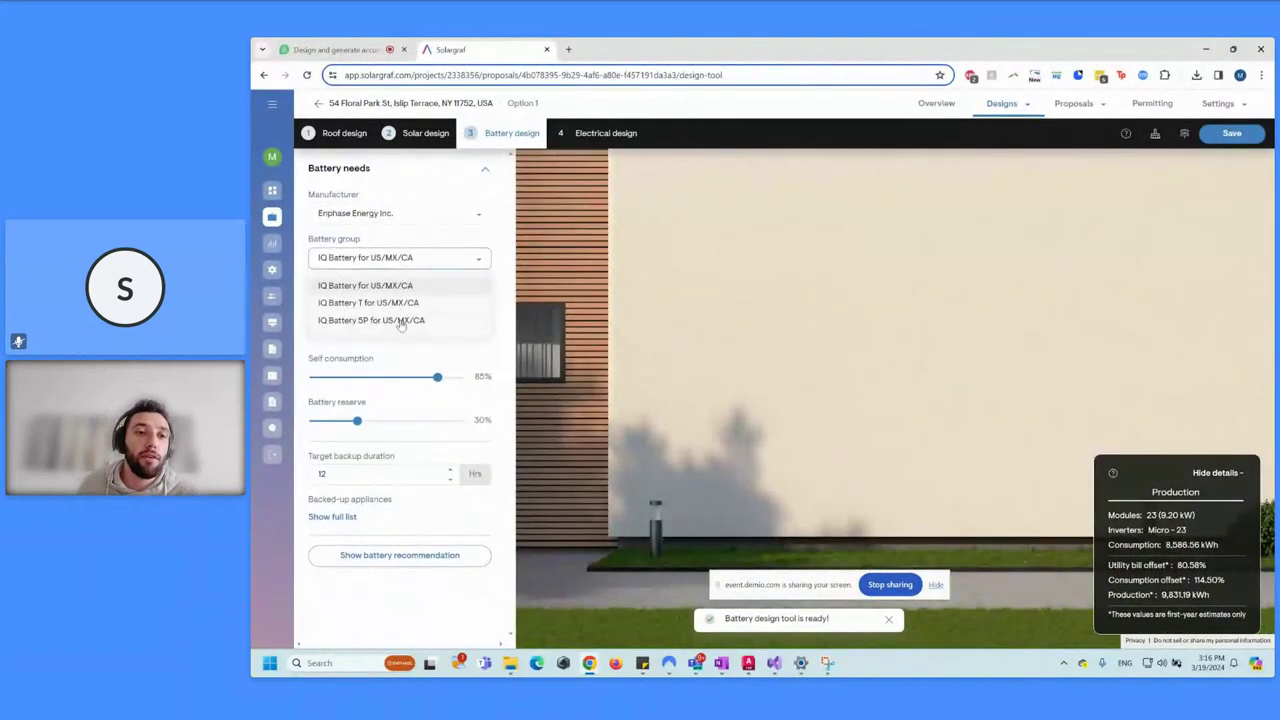
pyautogui.click(408, 320)
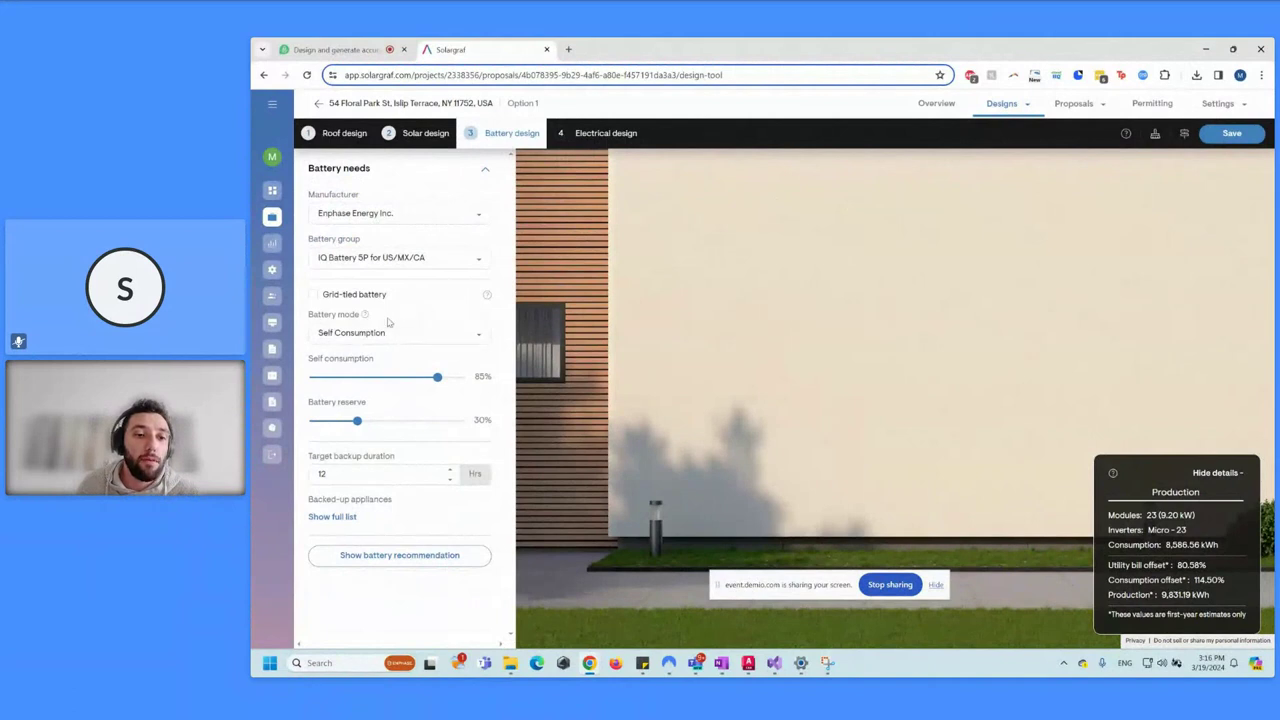
pyautogui.click(436, 560)
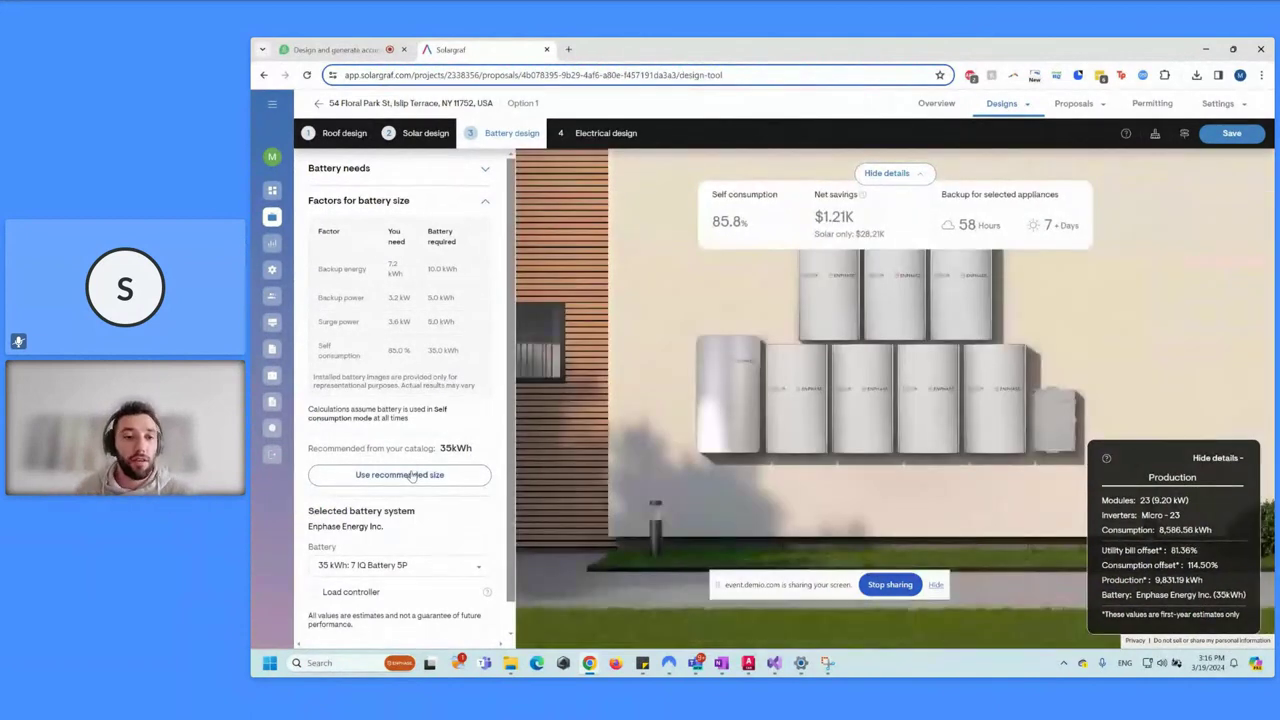
pyautogui.click(422, 567)
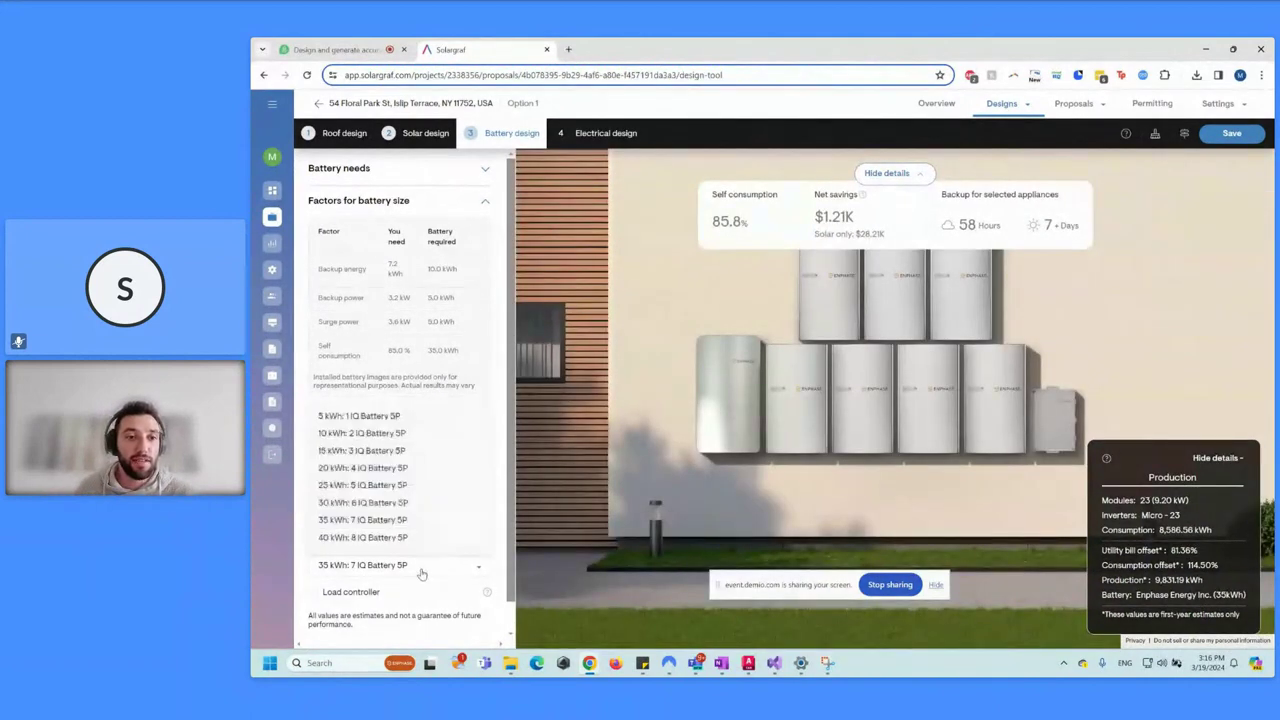
pyautogui.click(376, 436)
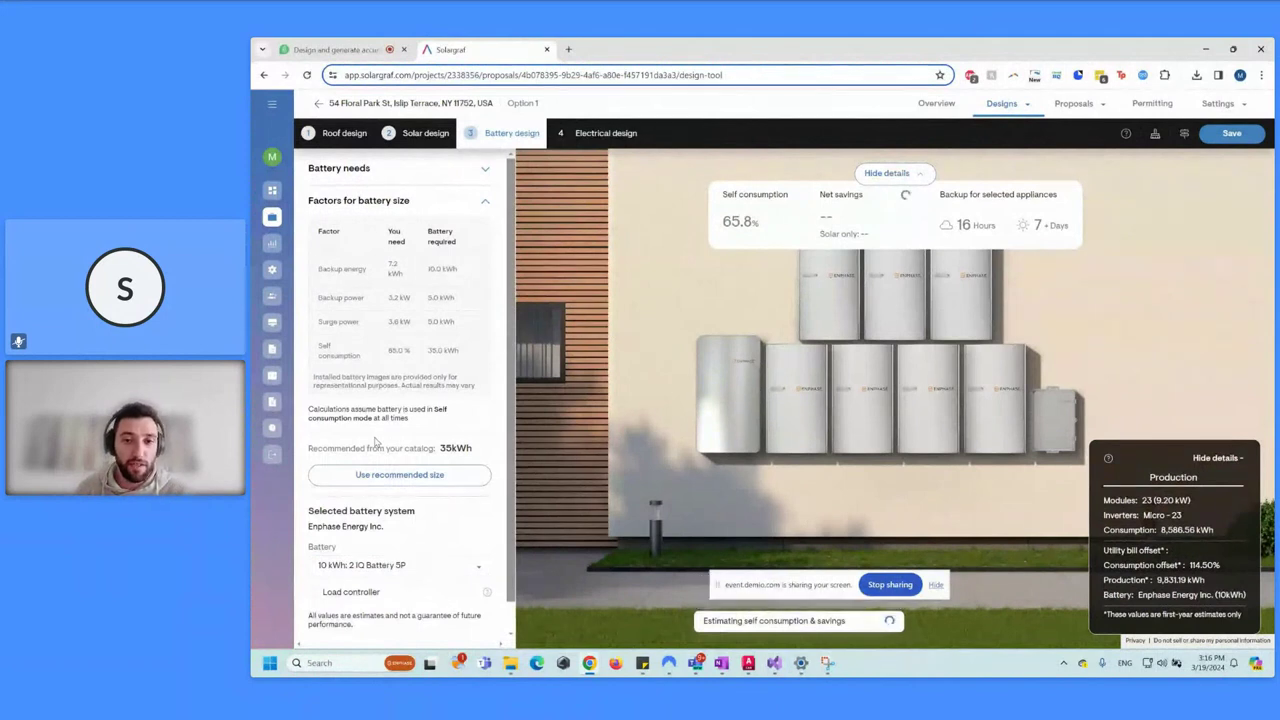
pyautogui.click(592, 133)
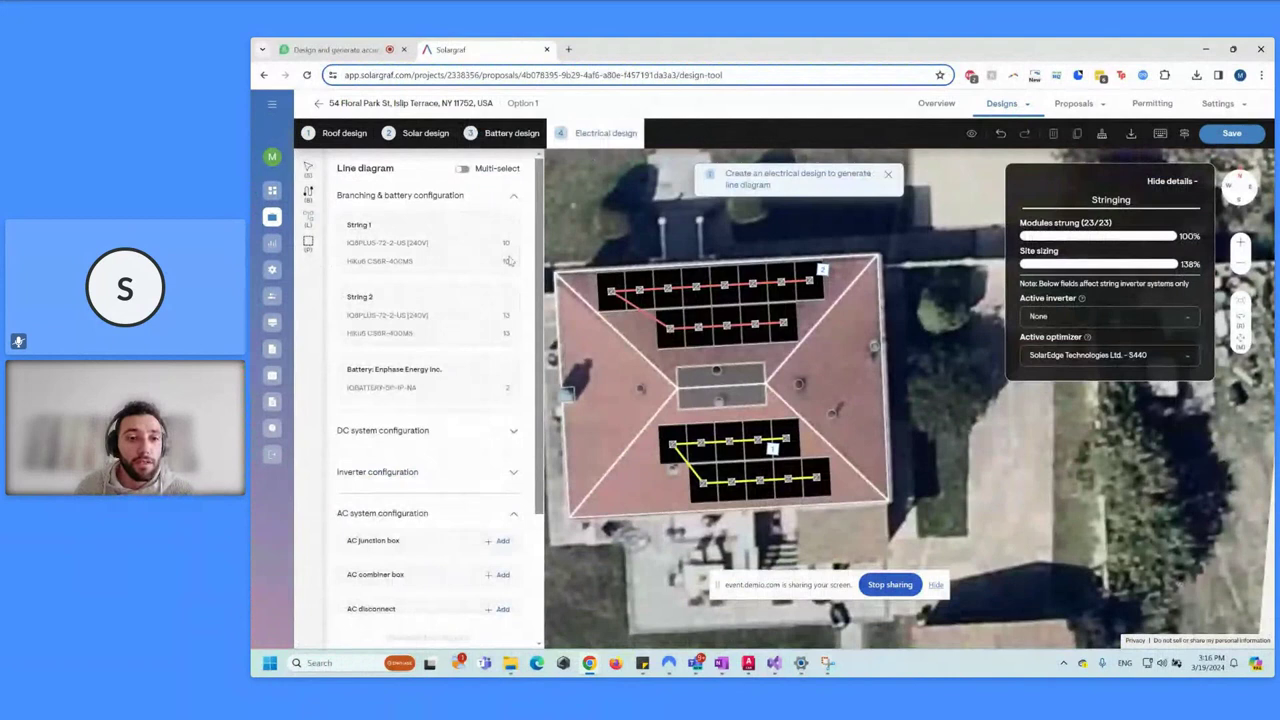
pyautogui.scroll(-2, 466, 280)
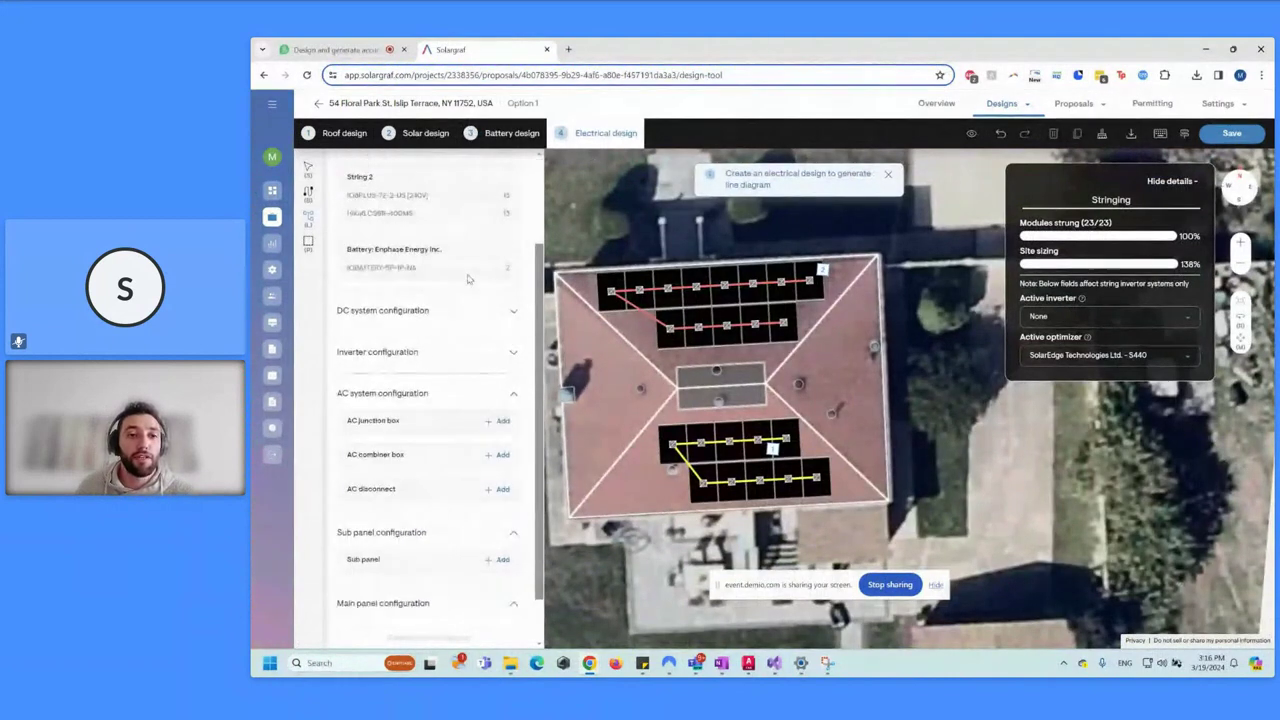
pyautogui.scroll(3, 467, 280)
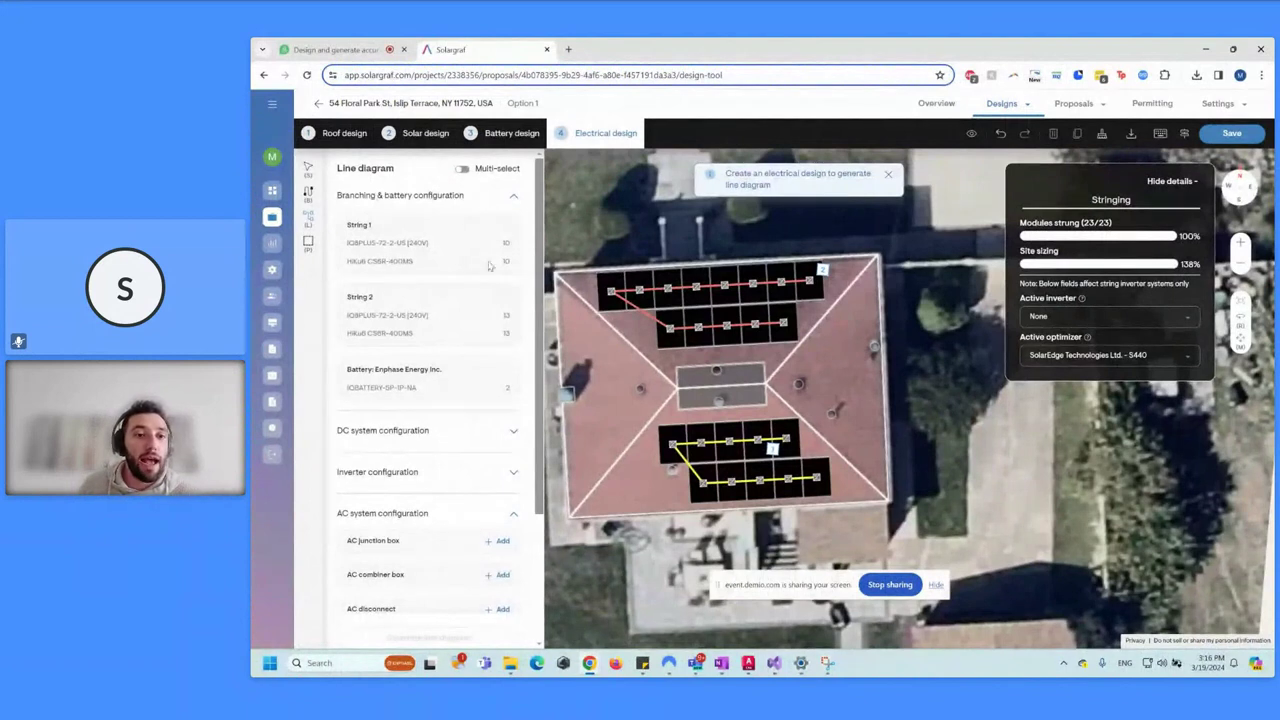
pyautogui.scroll(-3, 455, 228)
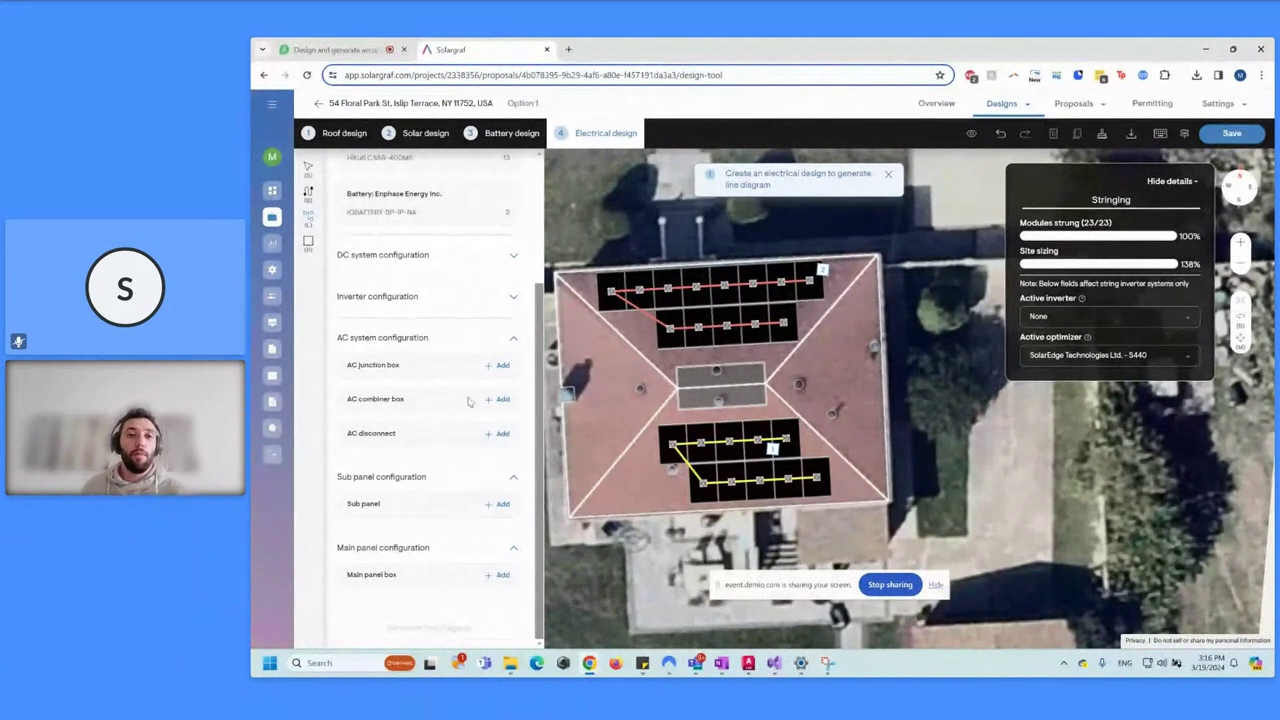
pyautogui.scroll(2, 456, 392)
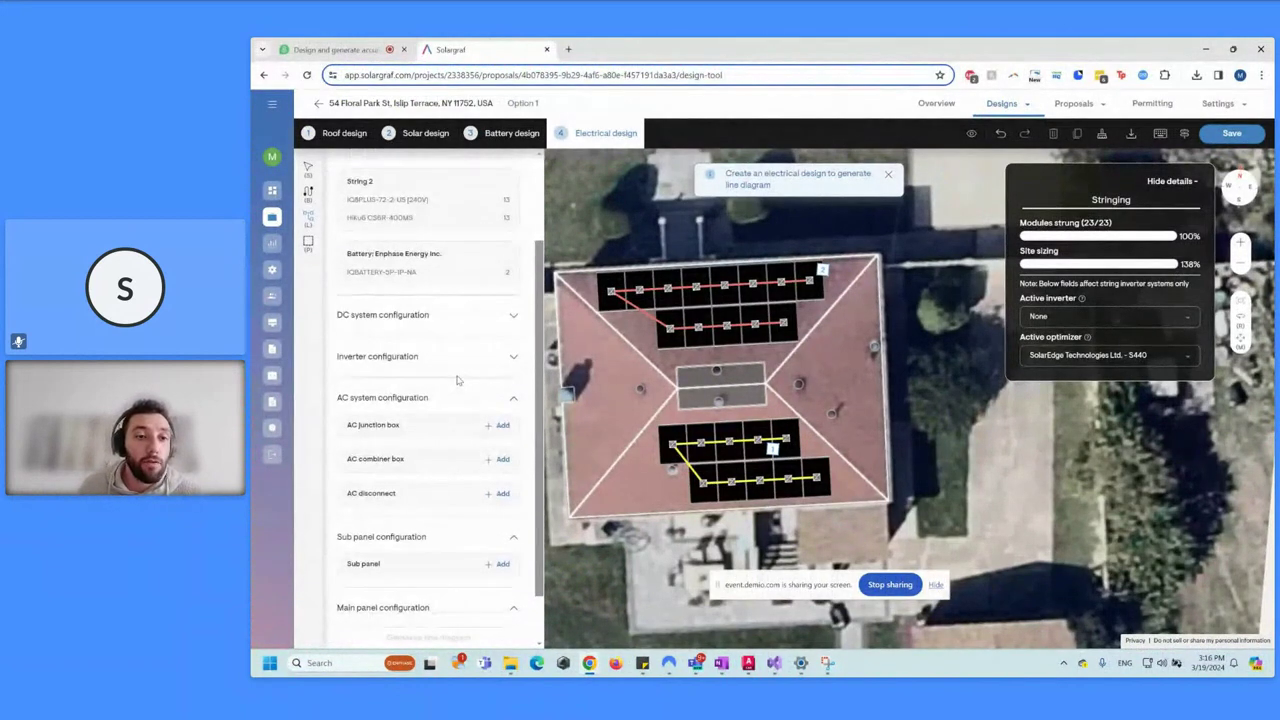
pyautogui.scroll(2, 460, 385)
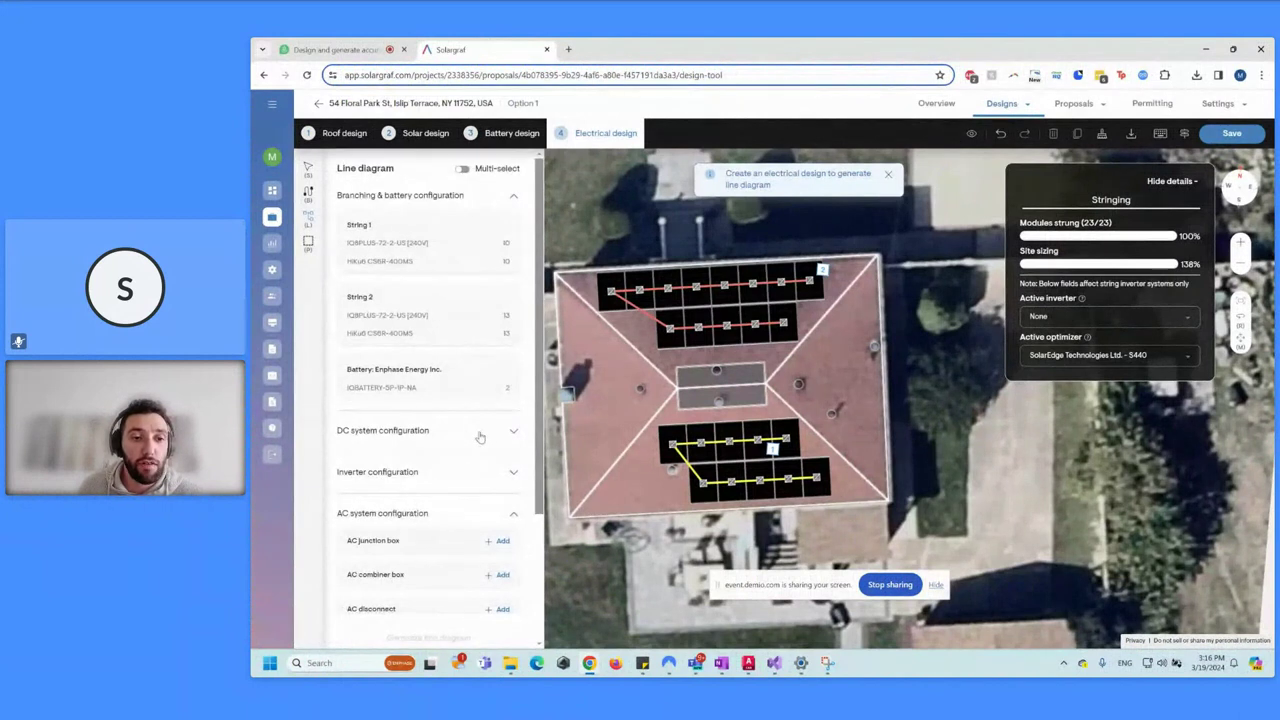
pyautogui.click(474, 431)
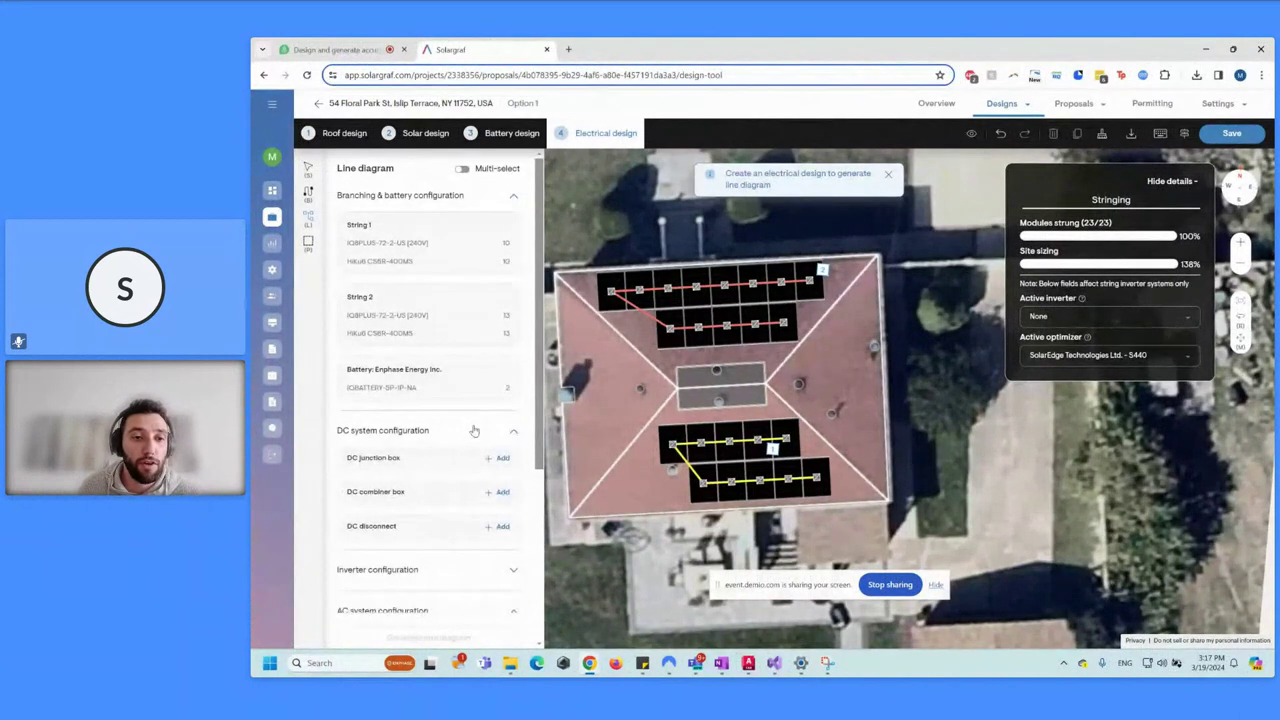
pyautogui.scroll(-2, 474, 432)
pyautogui.click(480, 456)
pyautogui.click(513, 450)
pyautogui.click(512, 315)
pyautogui.scroll(3, 483, 389)
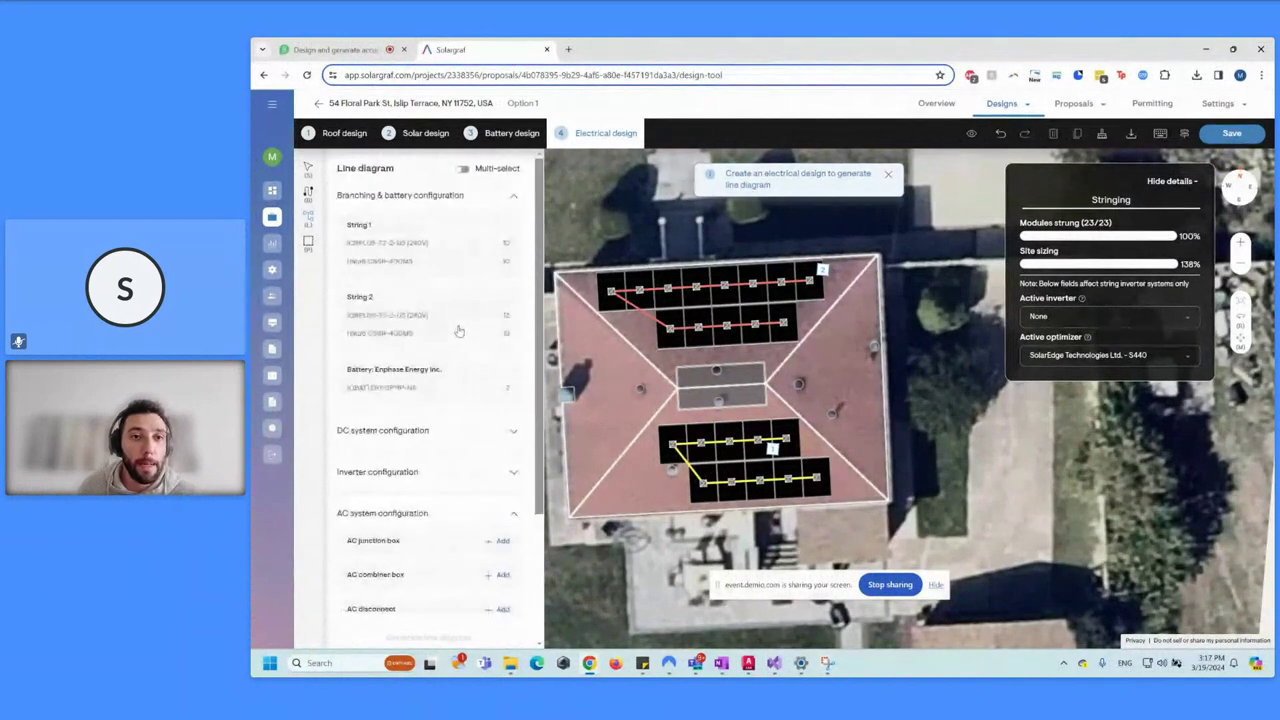
pyautogui.scroll(-3, 483, 389)
# Place an AC junction box on the roof's right slope and combiner box CB1 beside the roof.
pyautogui.click(500, 365)
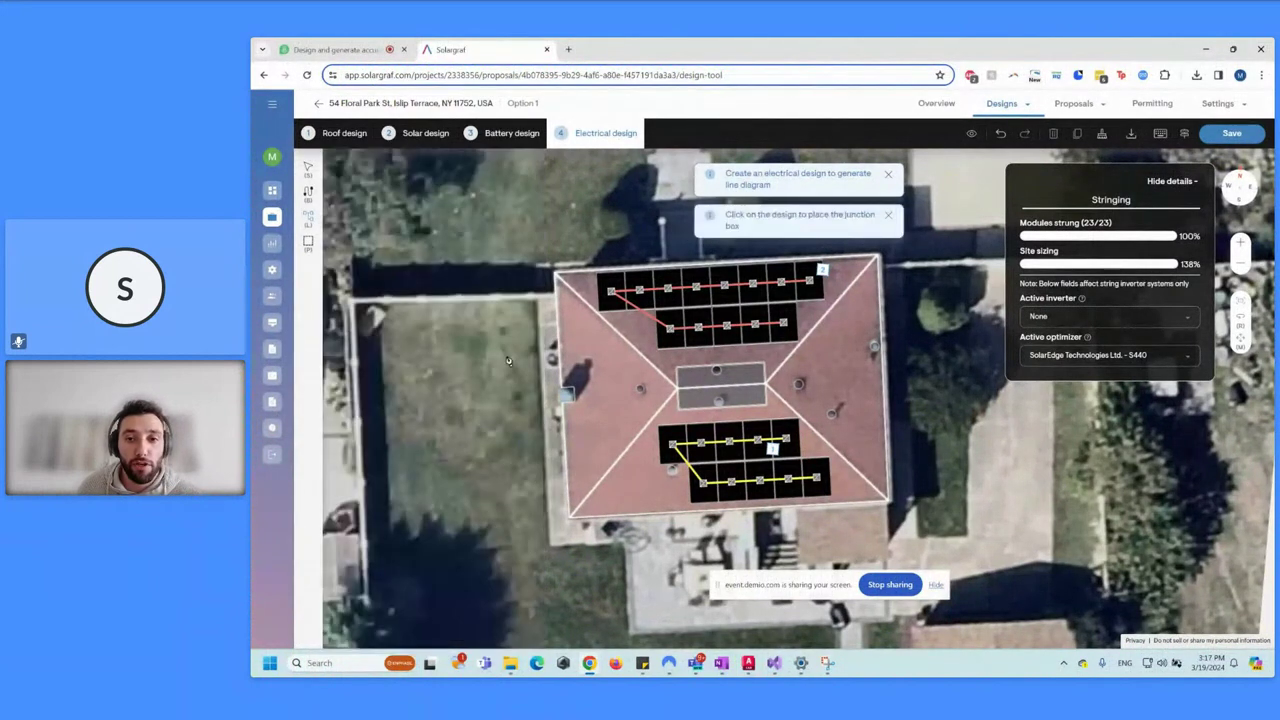
pyautogui.click(820, 368)
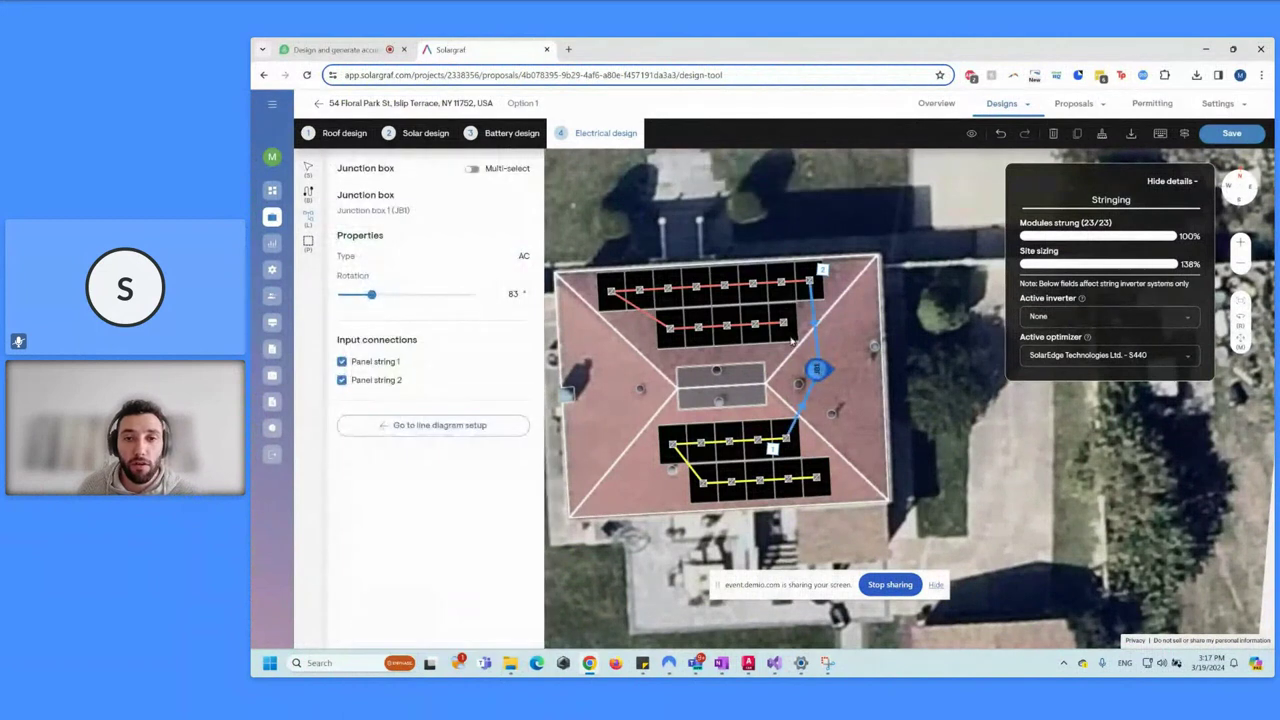
pyautogui.click(384, 428)
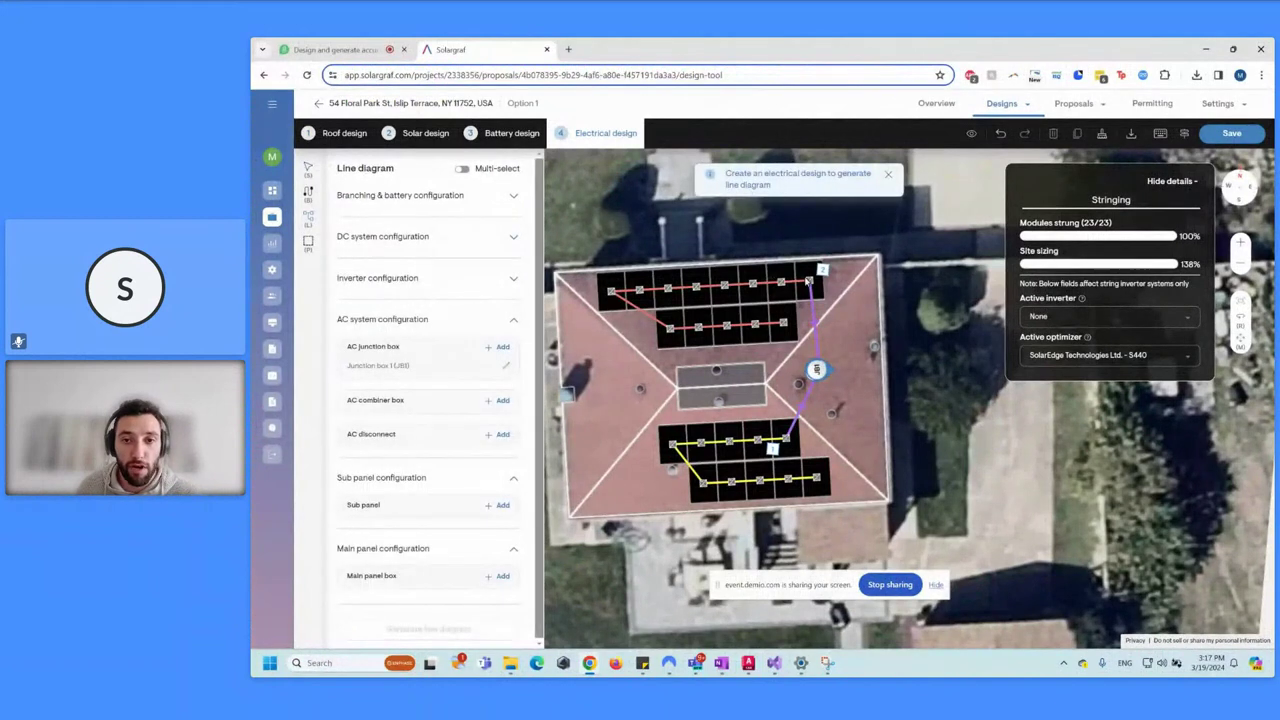
pyautogui.click(496, 400)
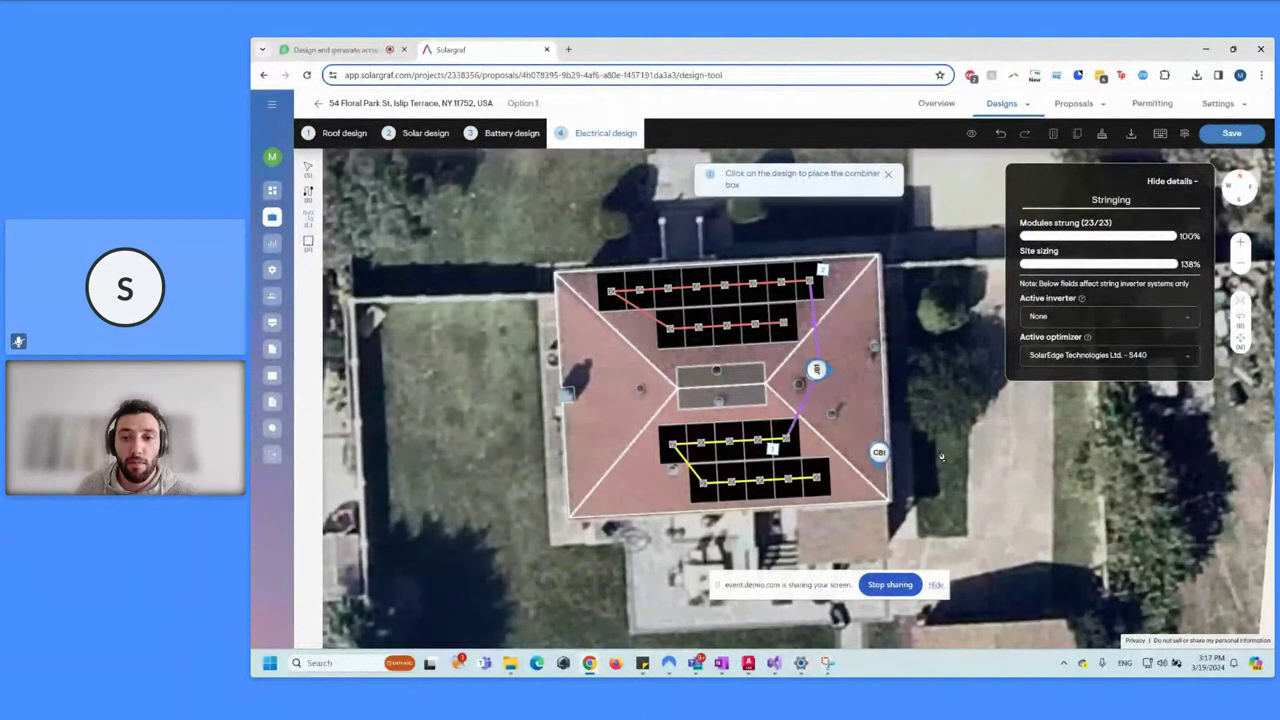
pyautogui.click(898, 445)
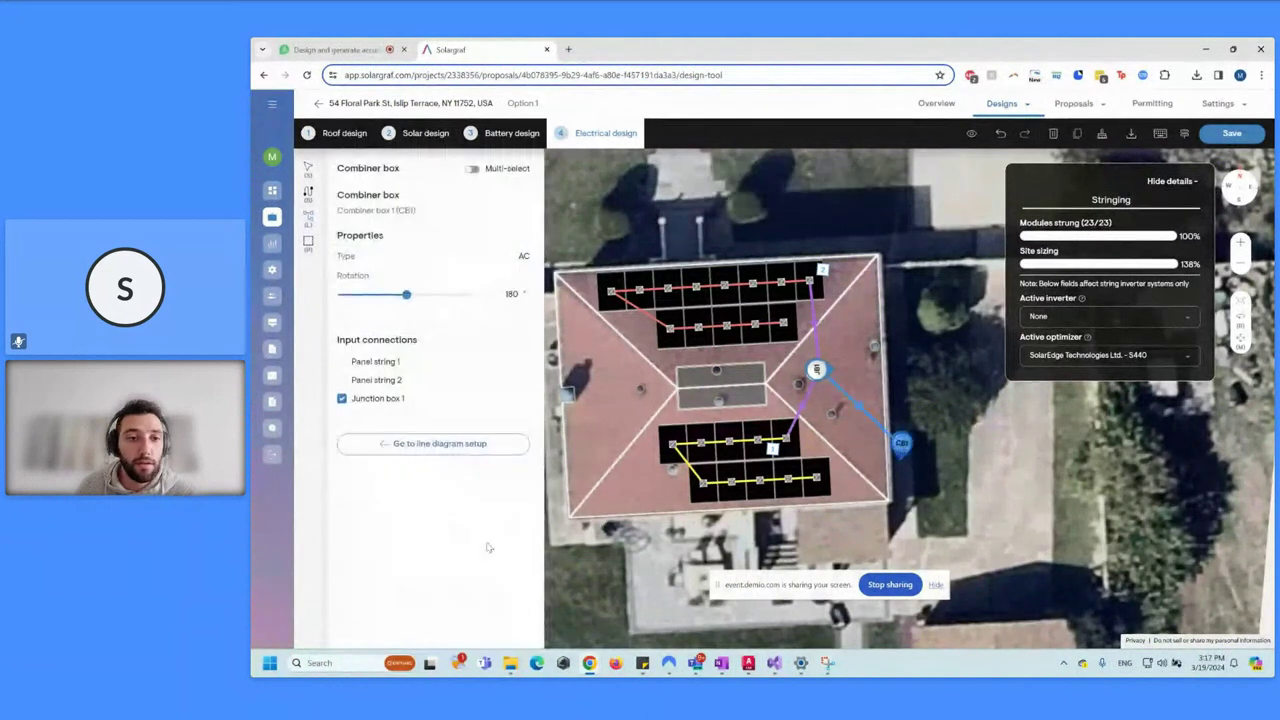
pyautogui.click(389, 447)
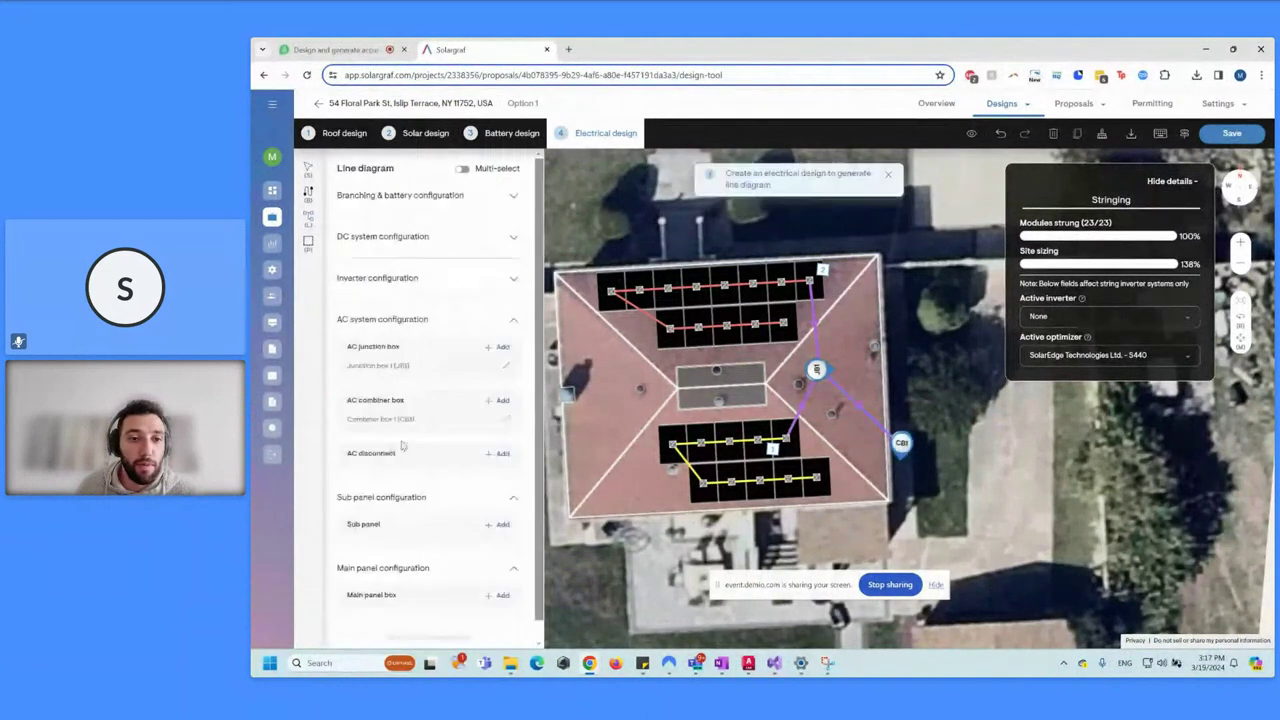
# Place AC disconnect D1 and main panel box MP1 beside the roof.
pyautogui.click(490, 457)
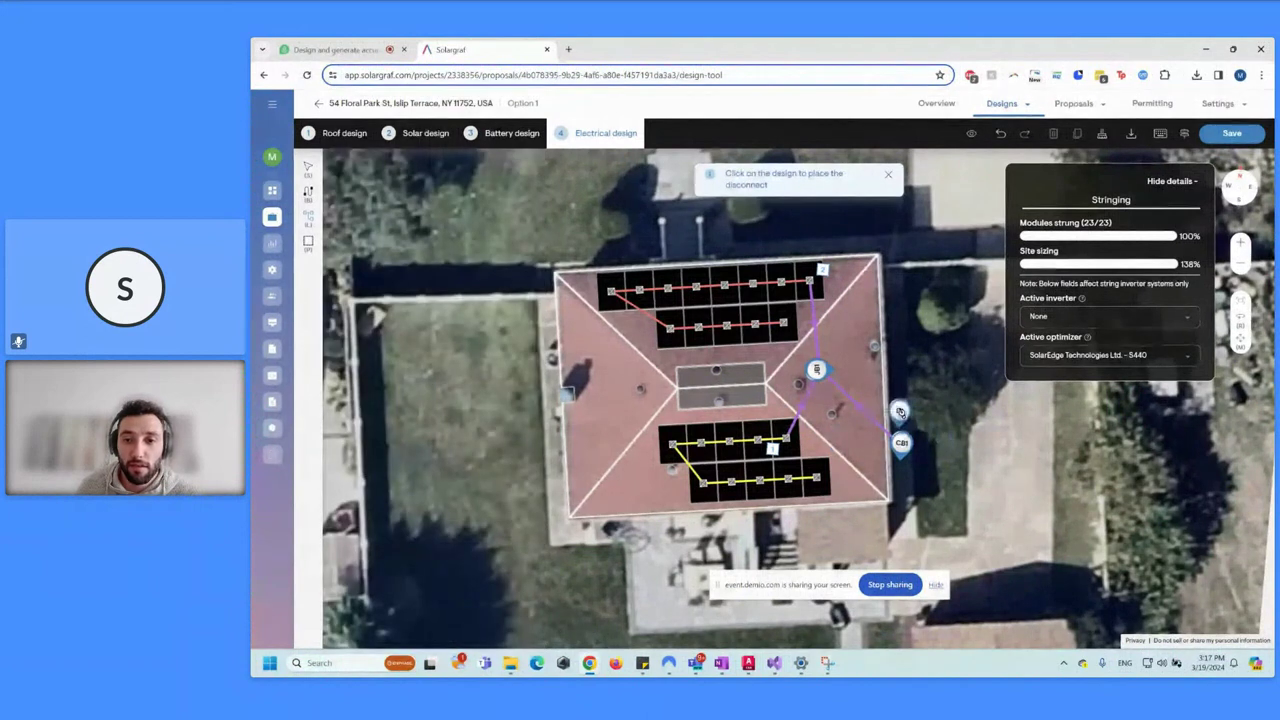
pyautogui.click(900, 410)
pyautogui.click(400, 590)
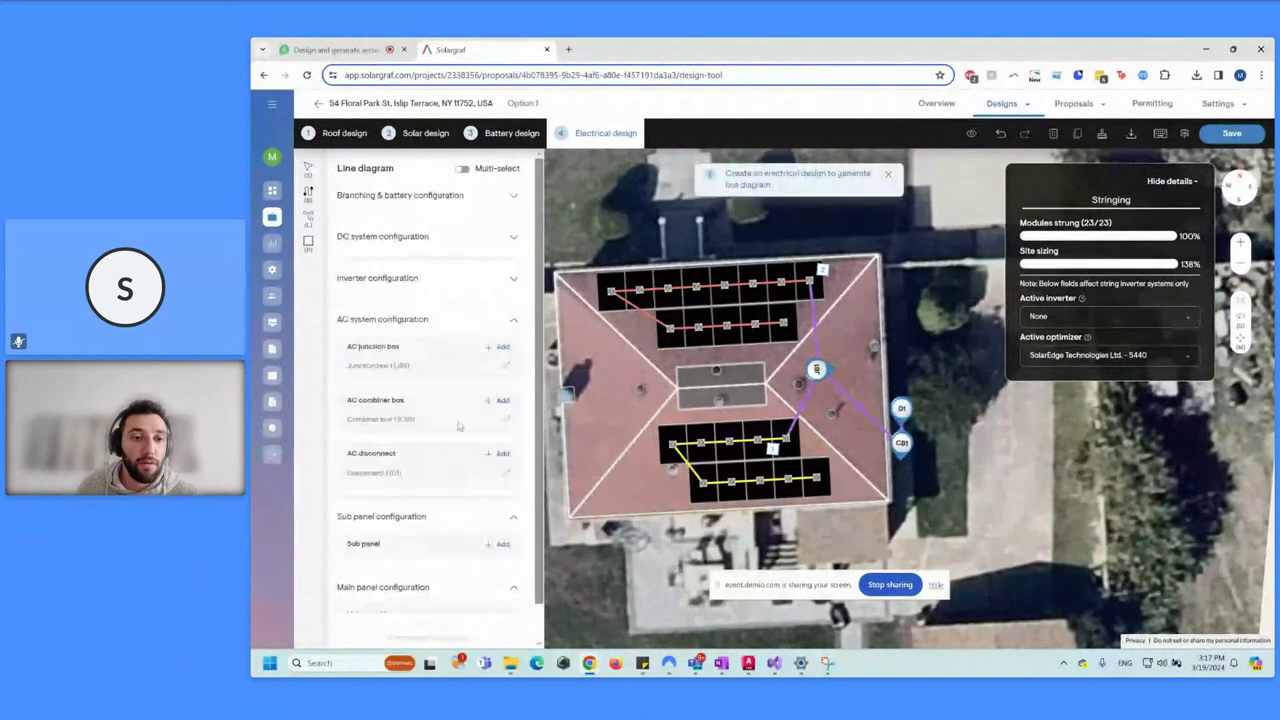
pyautogui.scroll(-1, 460, 430)
pyautogui.click(496, 576)
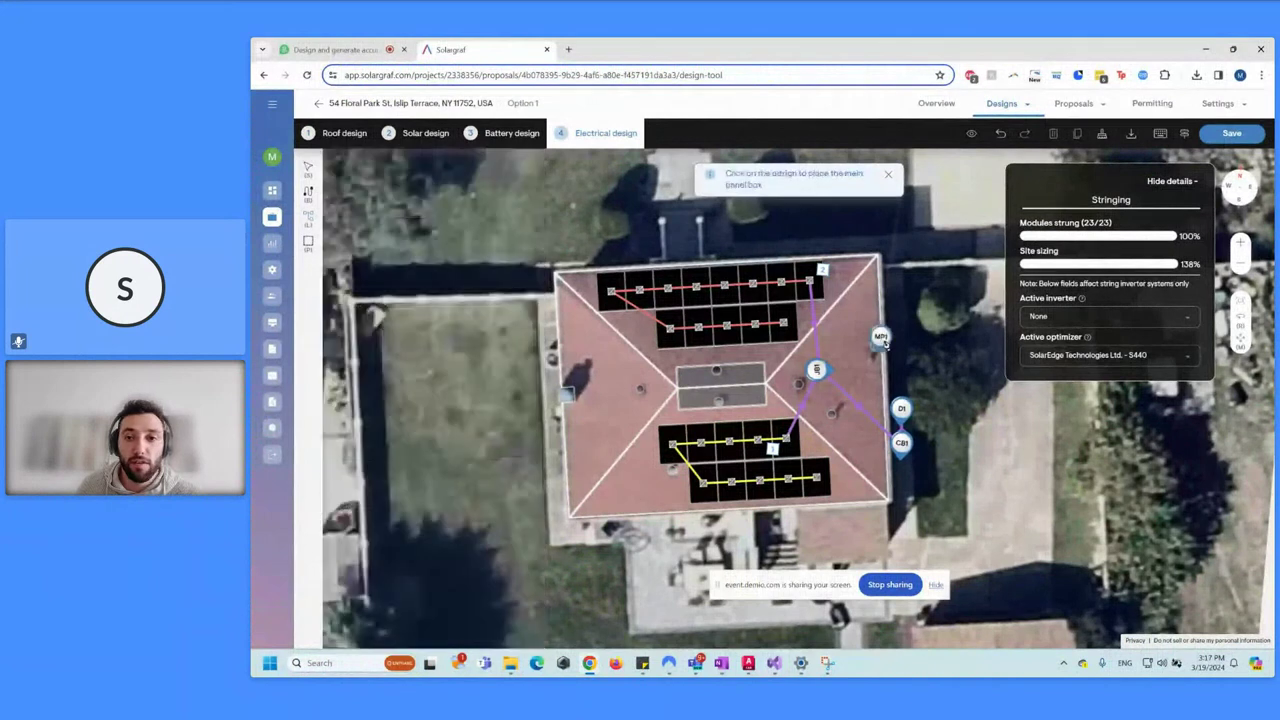
pyautogui.click(901, 370)
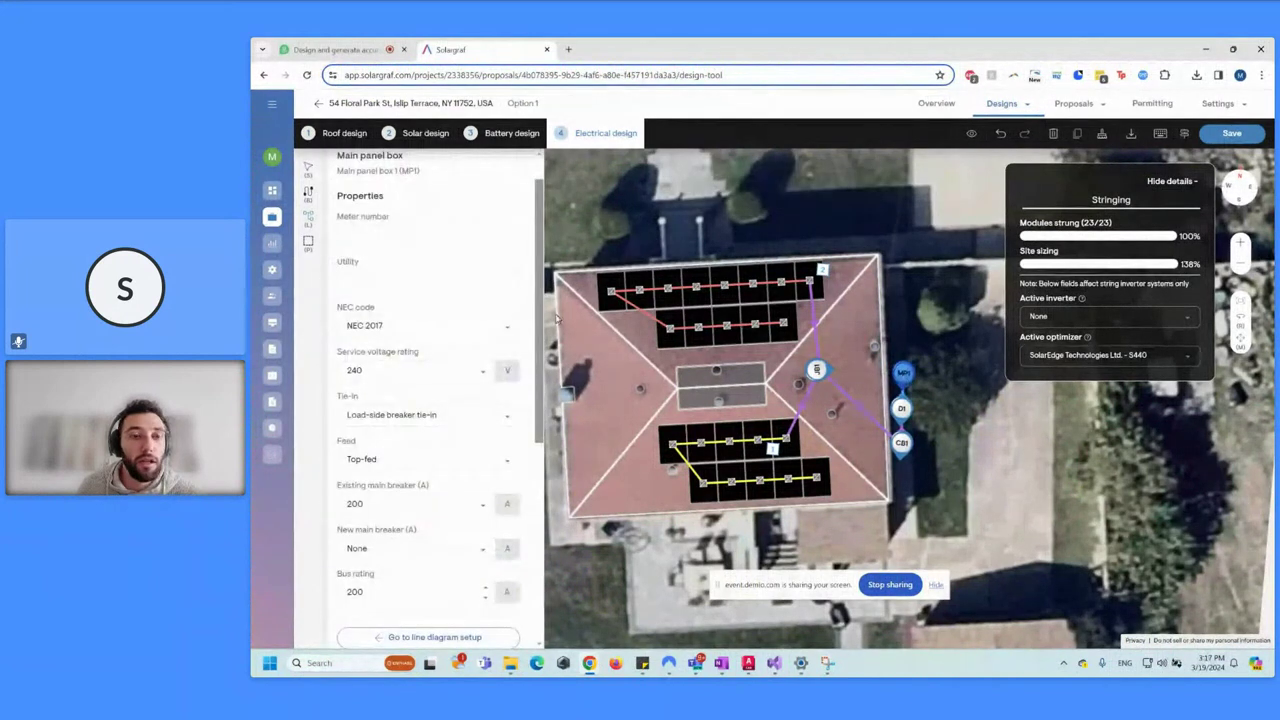
# Leave the main panel box's service voltage at 240 V and list its tie-in options.
pyautogui.click(442, 274)
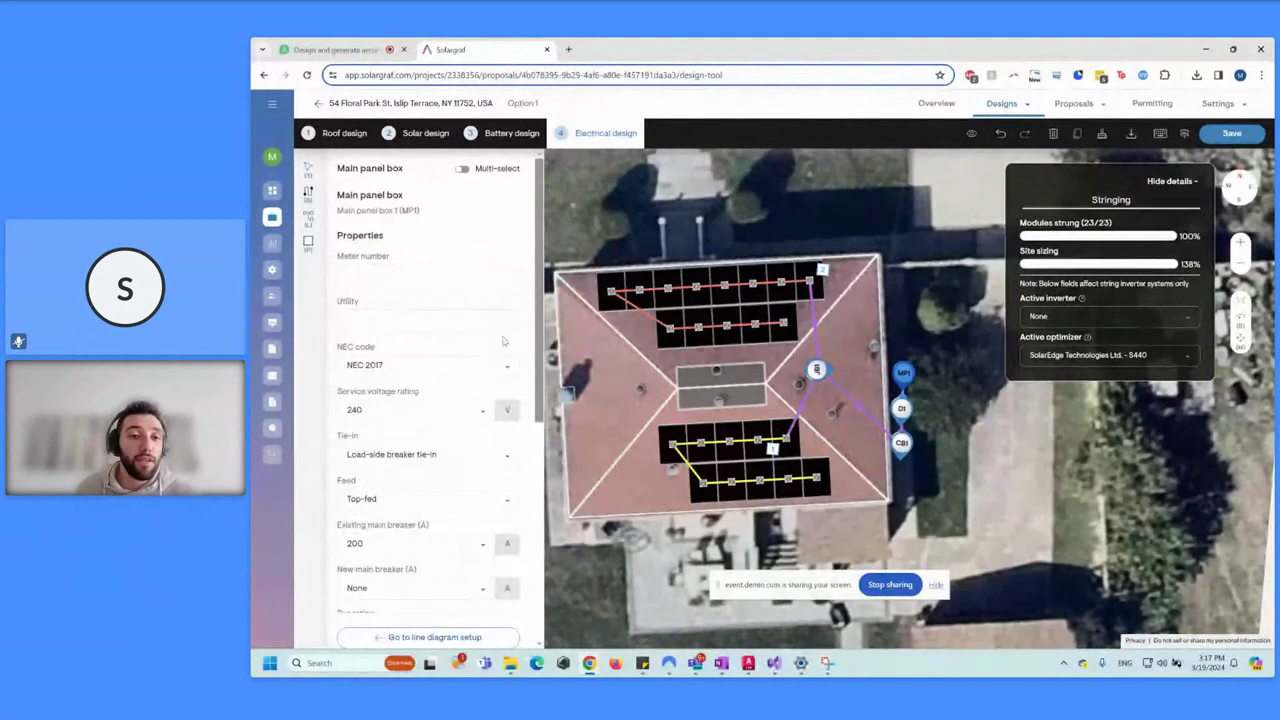
pyautogui.scroll(-1, 505, 343)
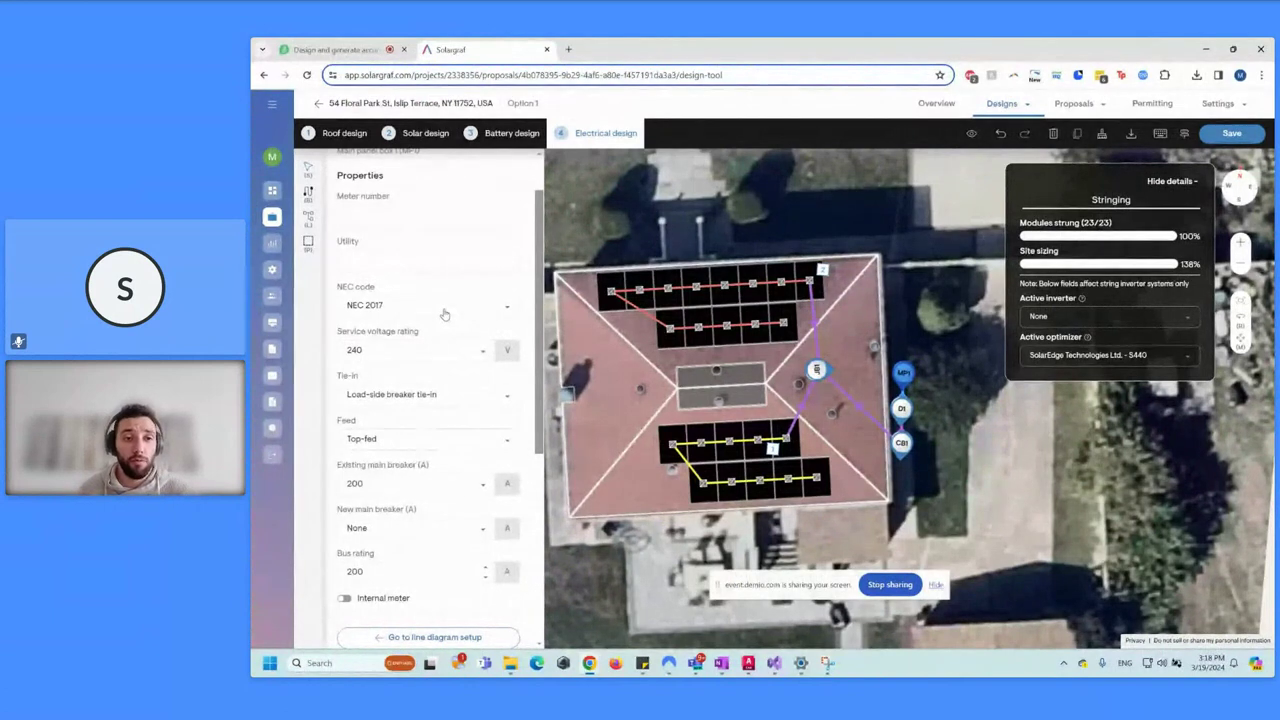
pyautogui.scroll(-1, 443, 302)
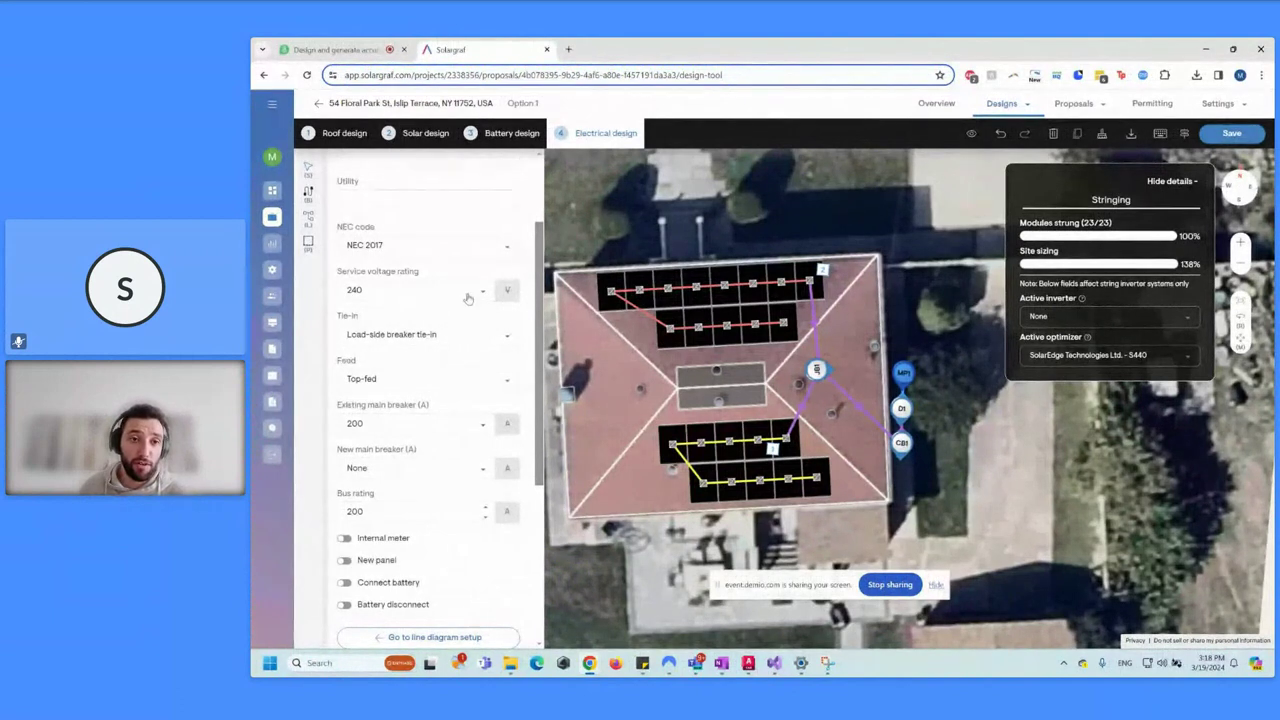
pyautogui.click(470, 291)
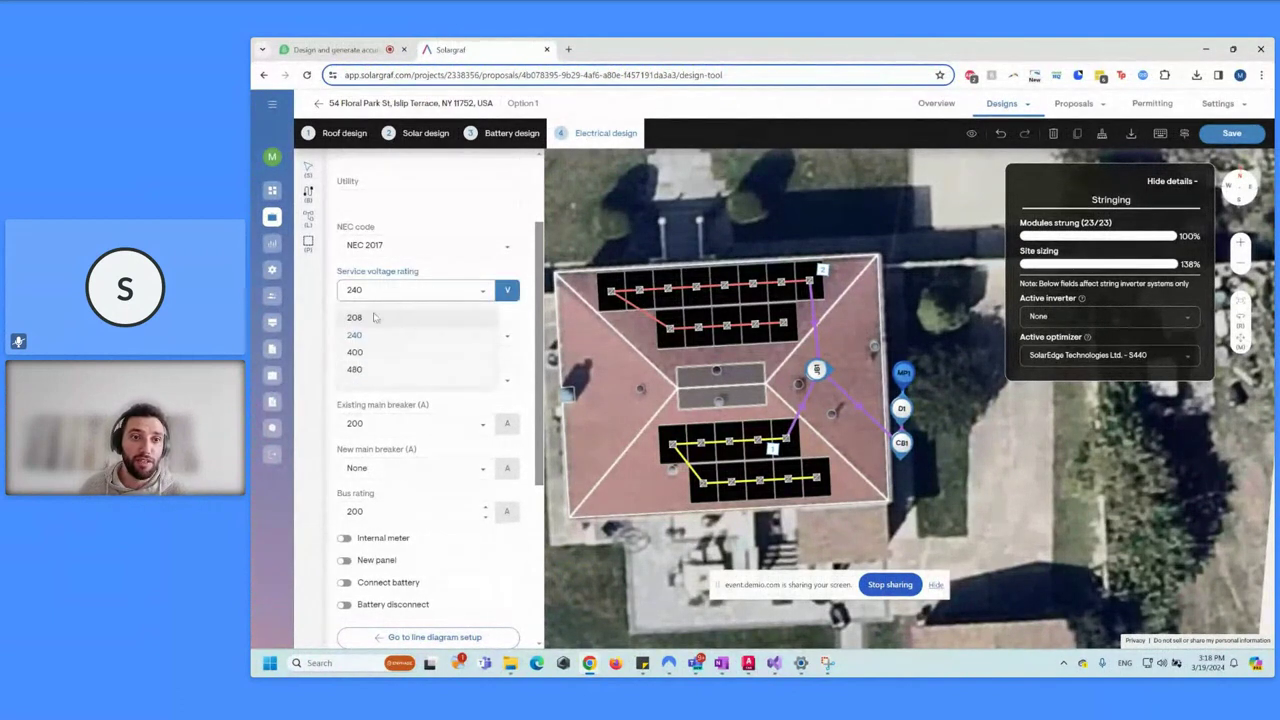
pyautogui.click(494, 272)
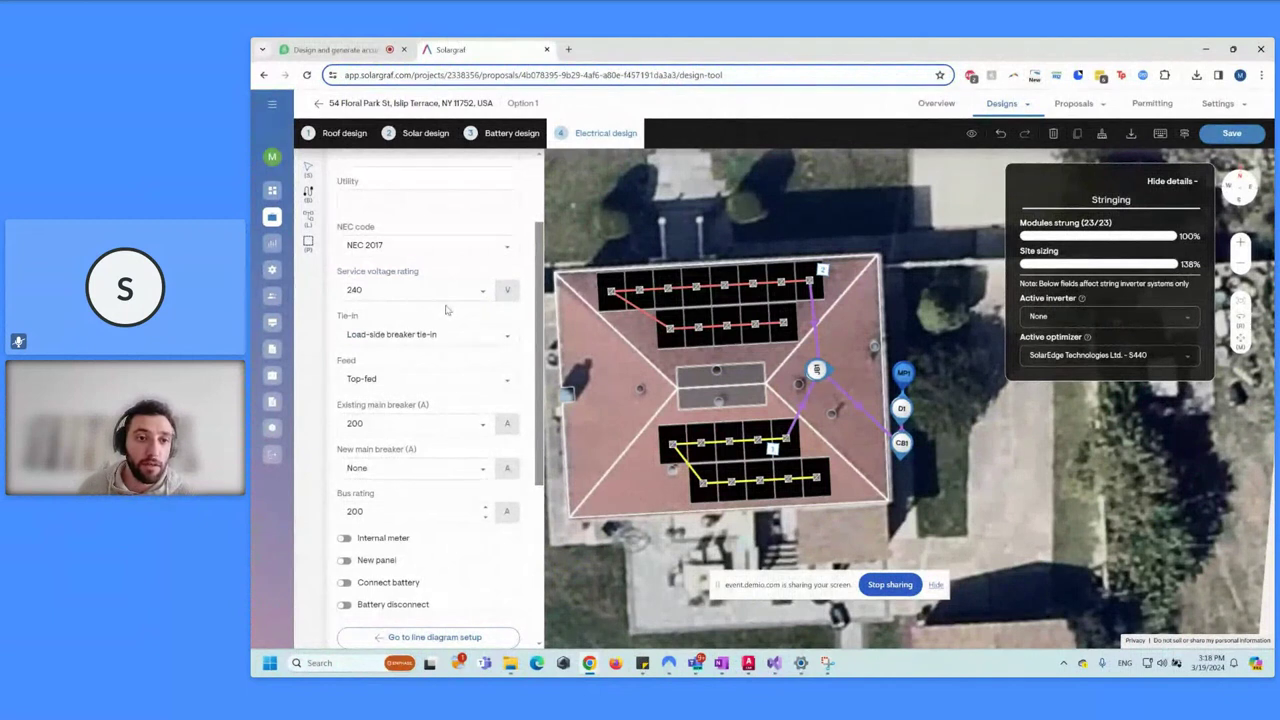
pyautogui.scroll(-1, 443, 313)
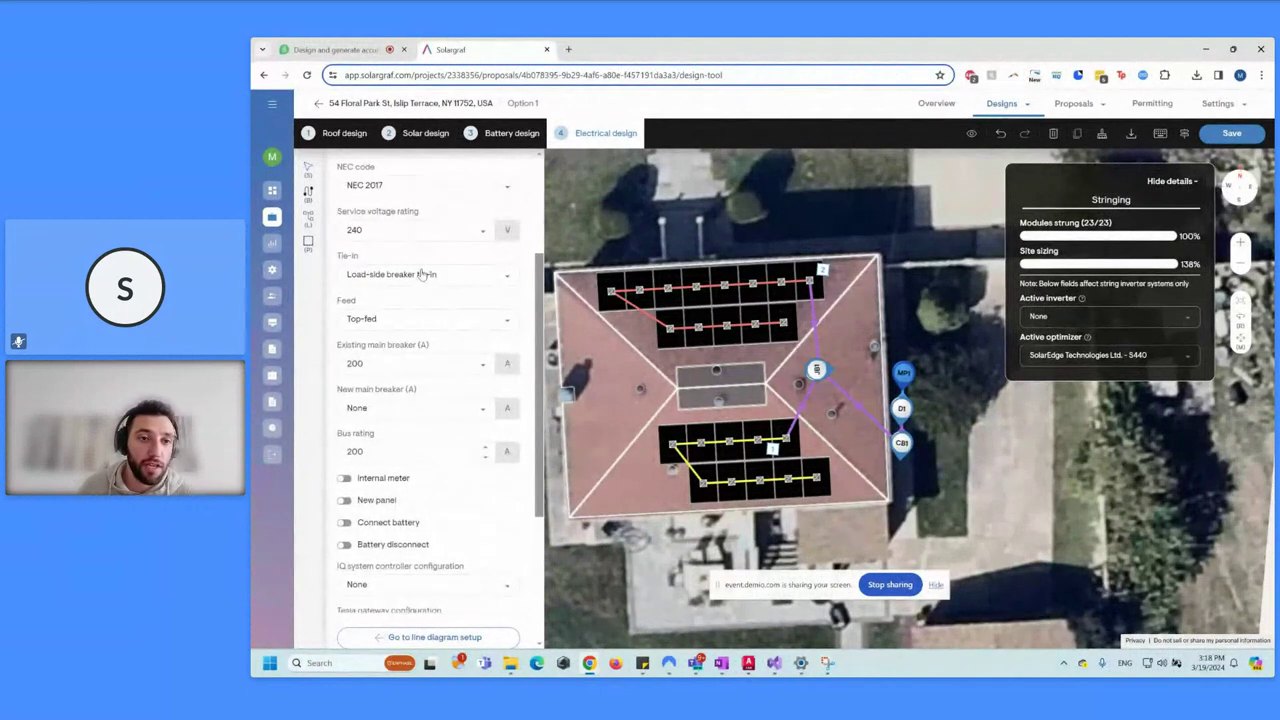
pyautogui.click(420, 276)
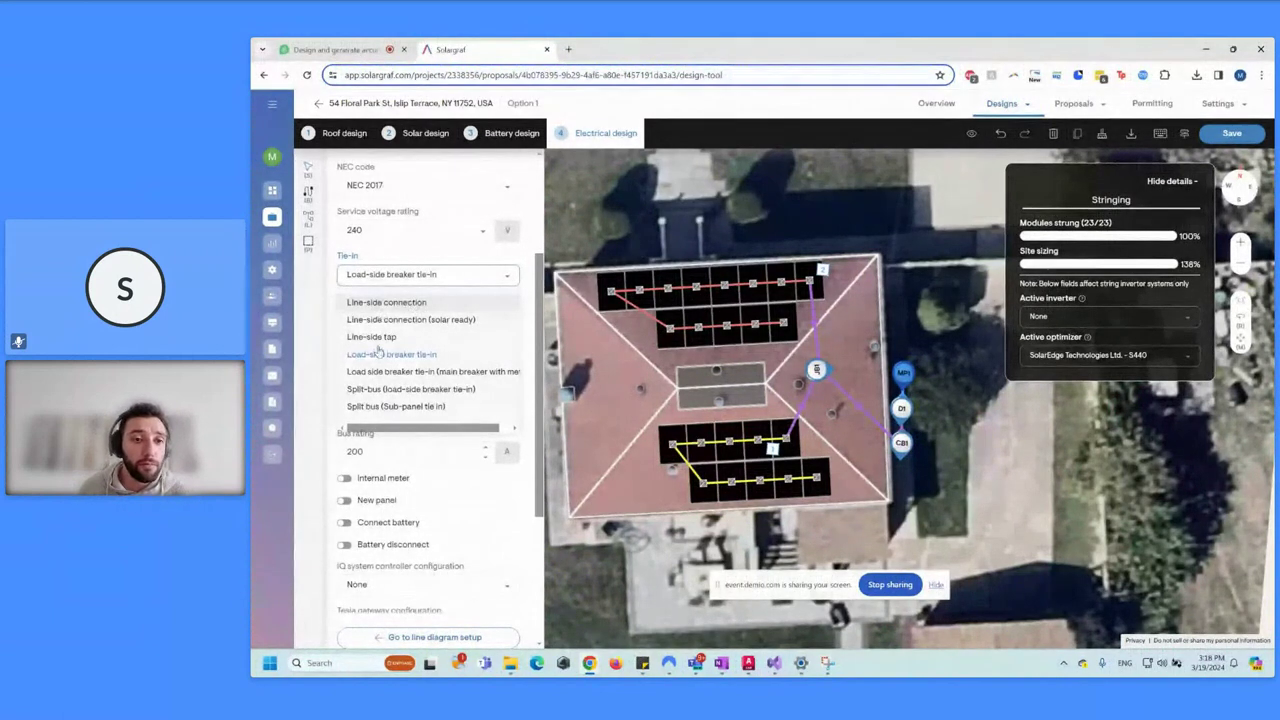
# Confirm Load-side breaker tie-in and Top-fed feed, then review the remaining main panel options.
pyautogui.moveTo(409, 433)
pyautogui.mouseDown()
pyautogui.moveTo(422, 433)
pyautogui.moveTo(399, 424)
pyautogui.mouseUp()
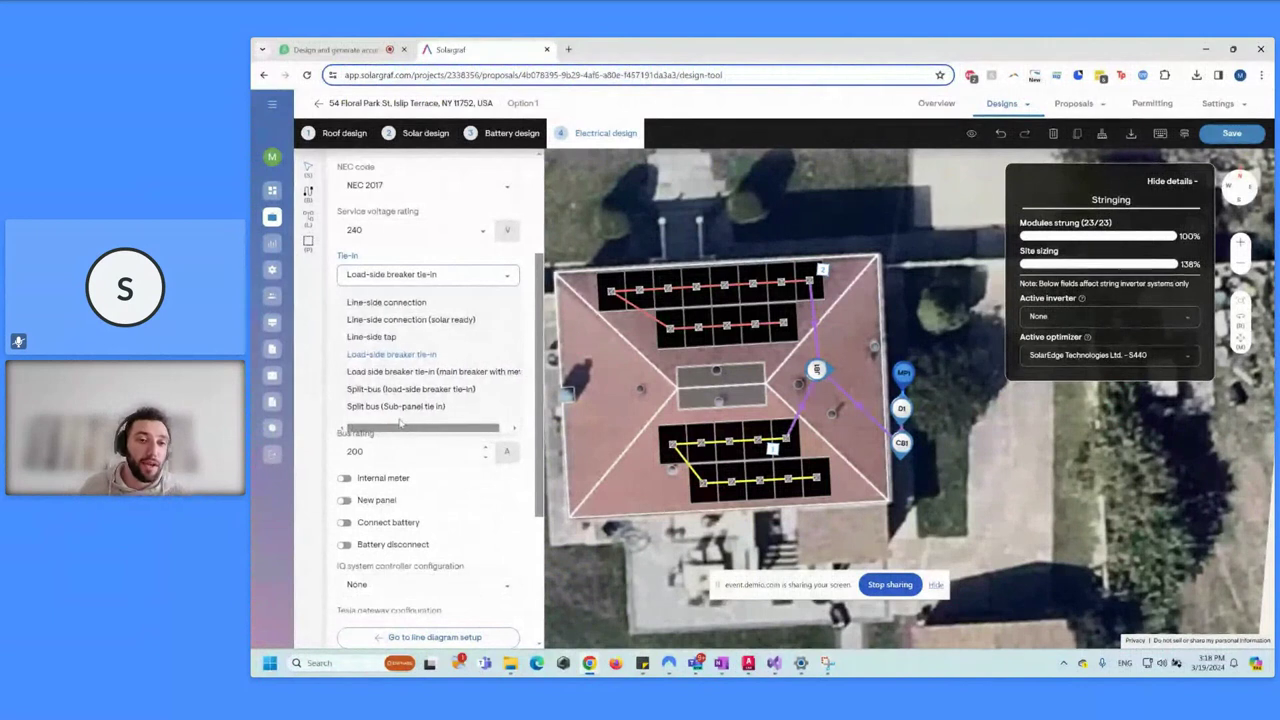
pyautogui.click(414, 356)
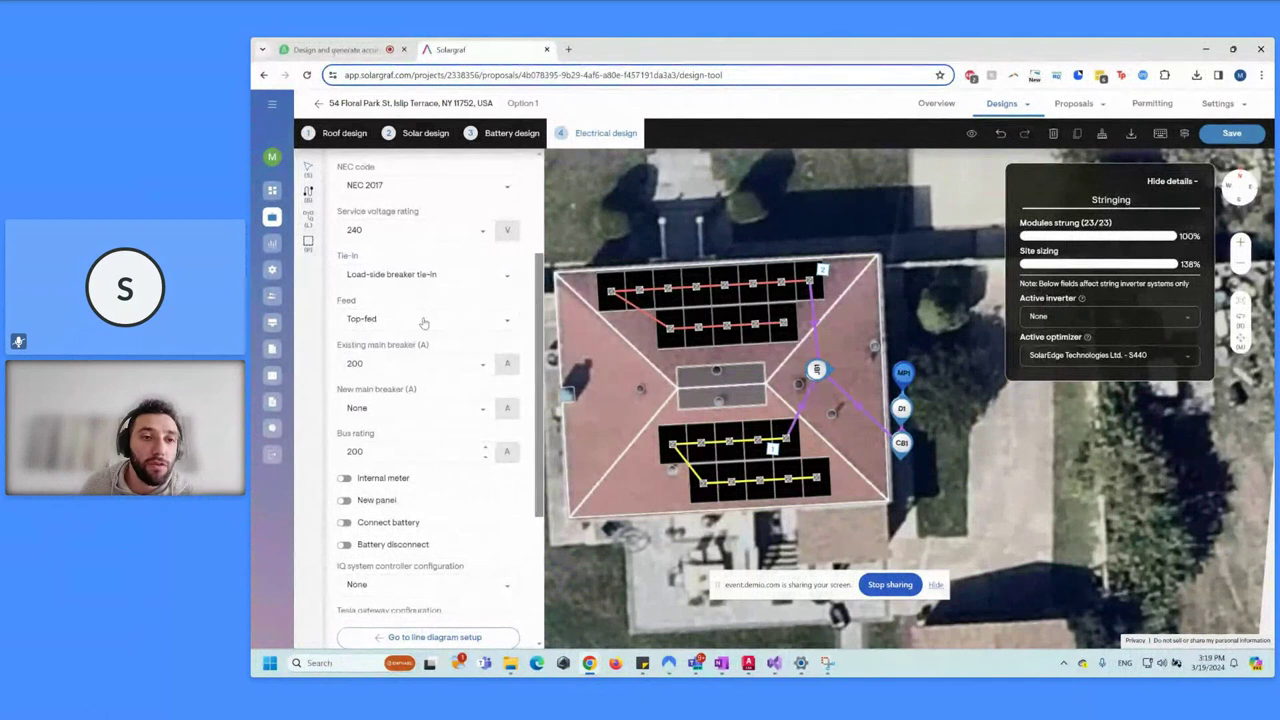
pyautogui.click(424, 320)
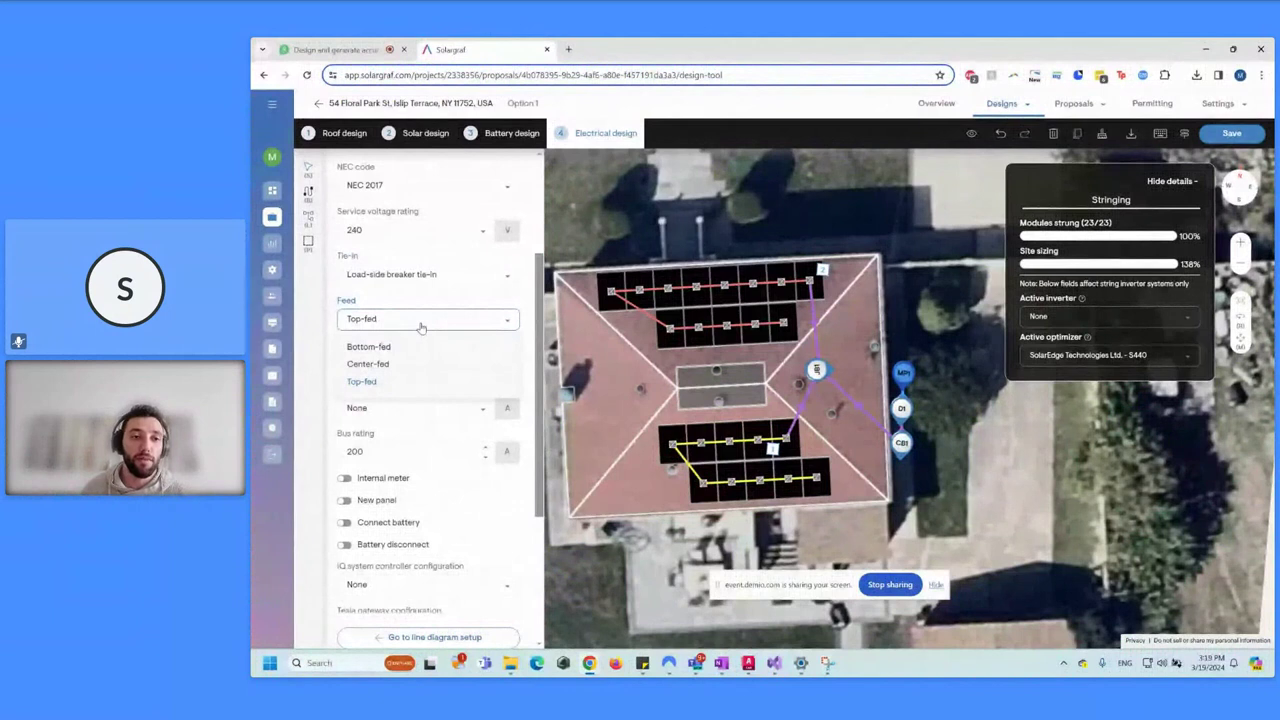
pyautogui.click(410, 318)
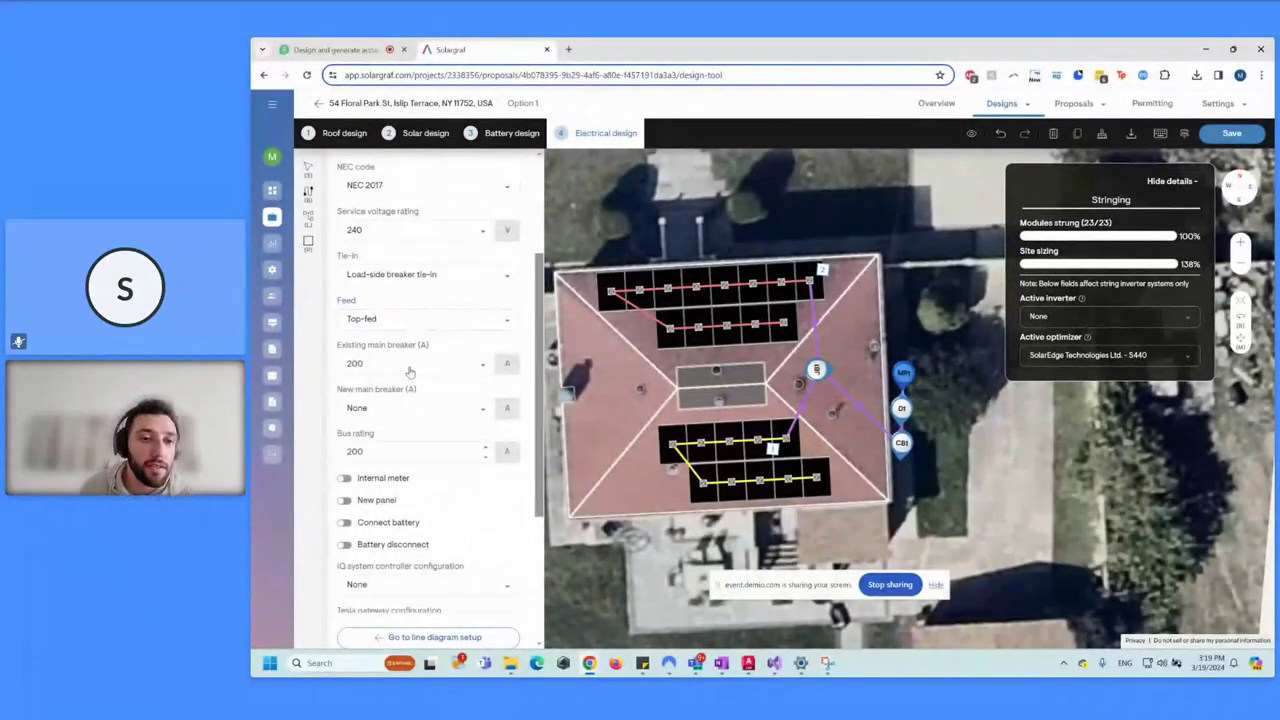
pyautogui.scroll(-1, 409, 372)
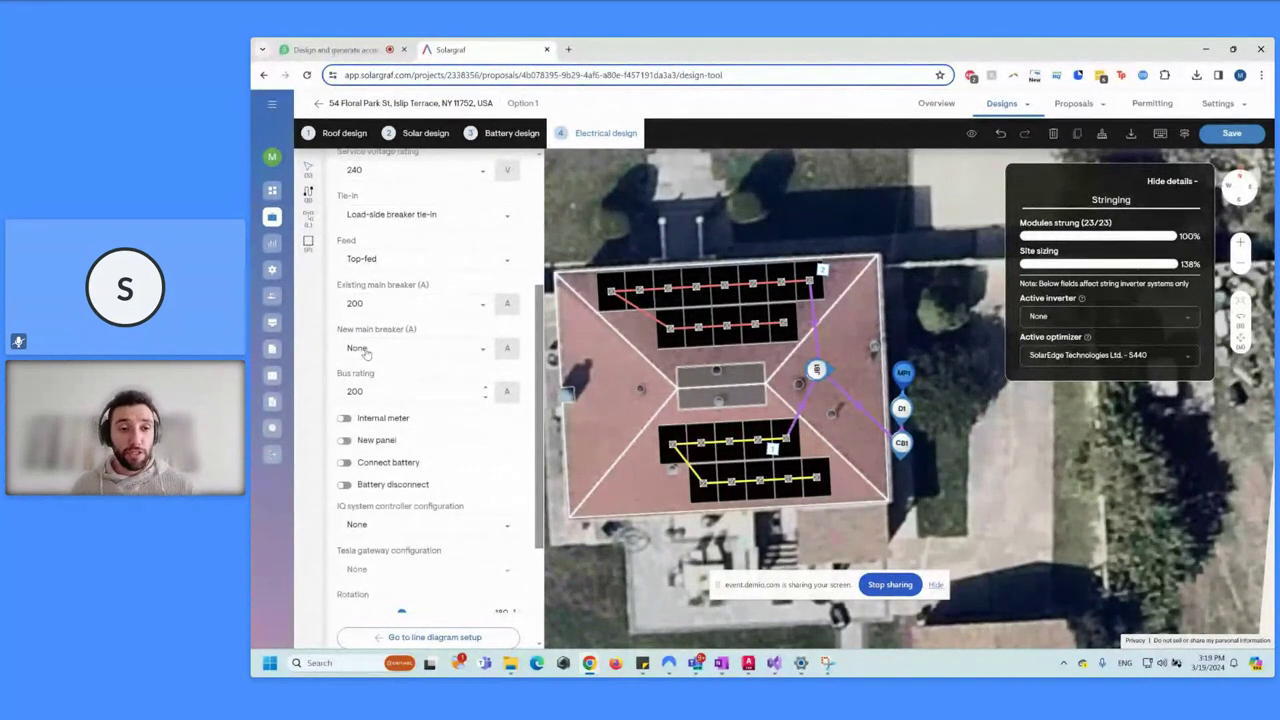
# Leave the new main breaker at None and switch the internal meter off.
pyautogui.scroll(-3, 420, 450)
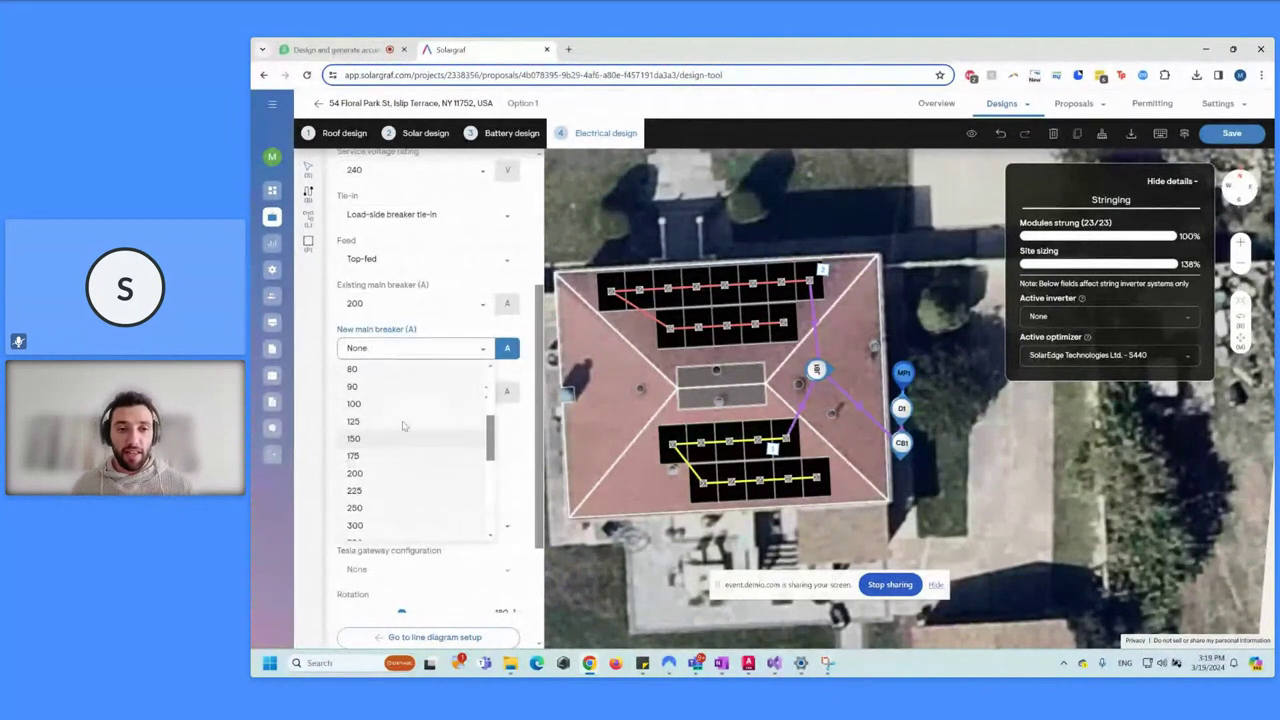
pyautogui.click(462, 341)
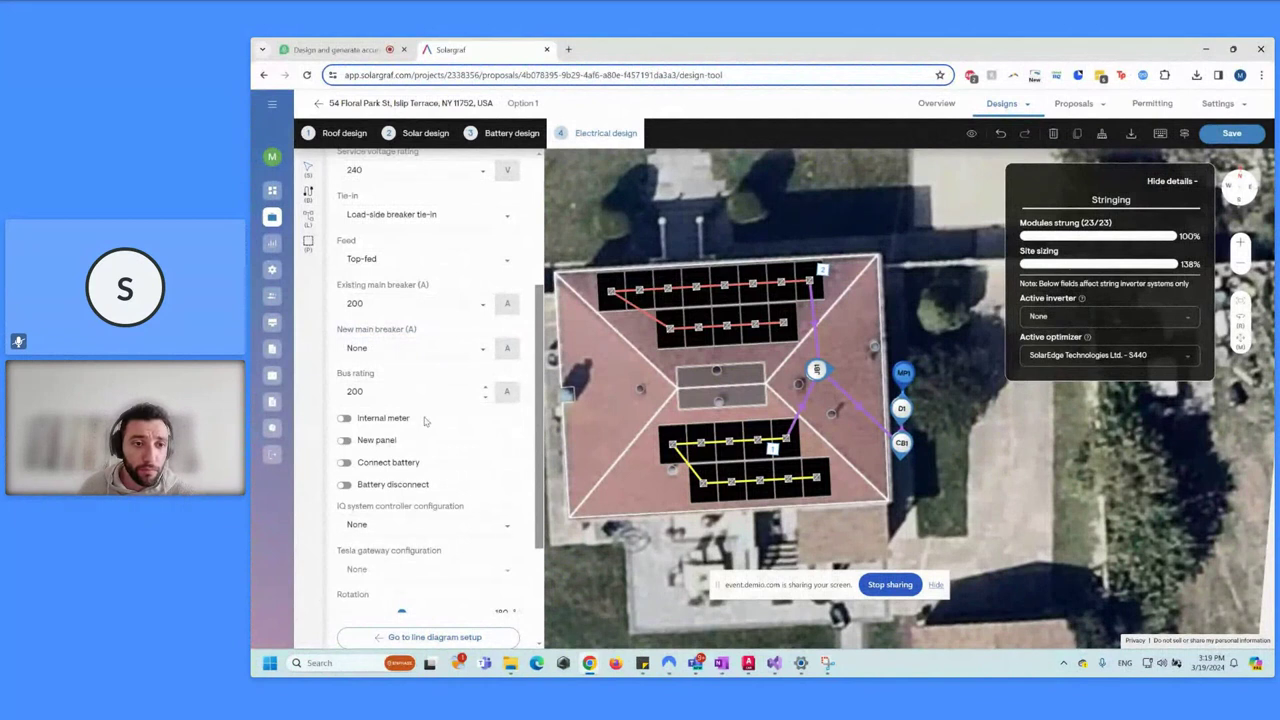
pyautogui.scroll(-1, 424, 420)
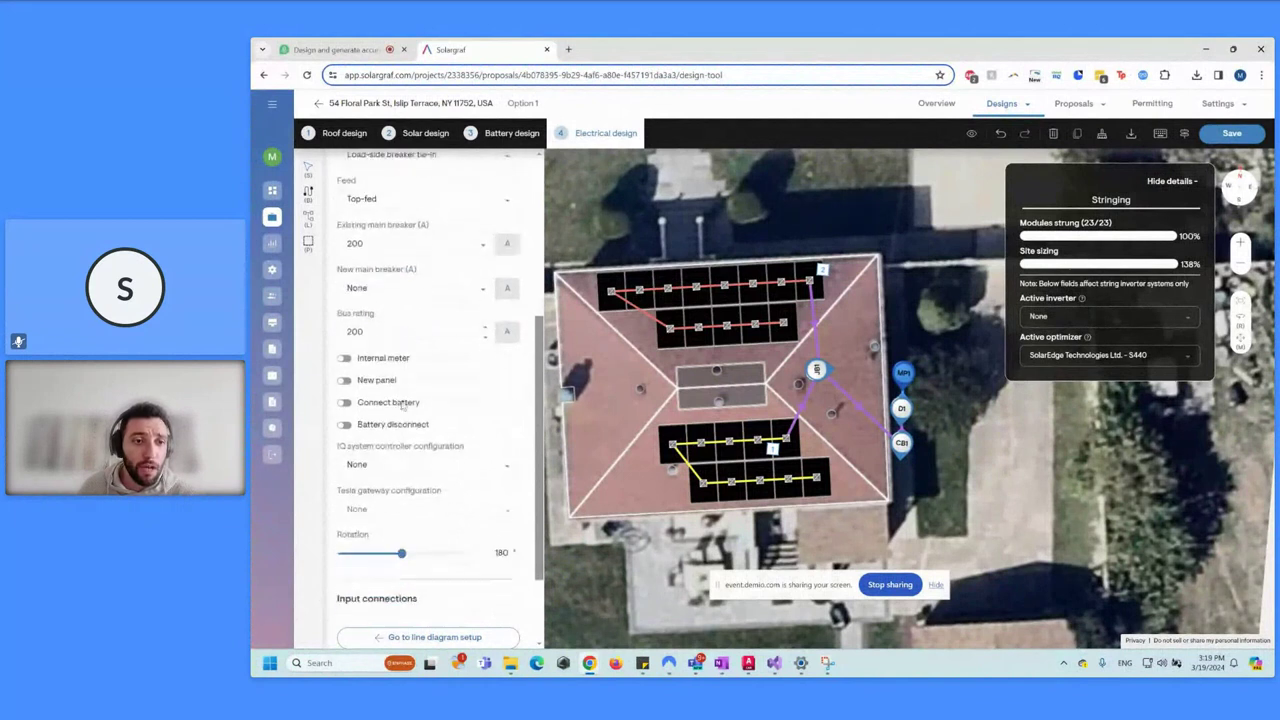
pyautogui.click(347, 362)
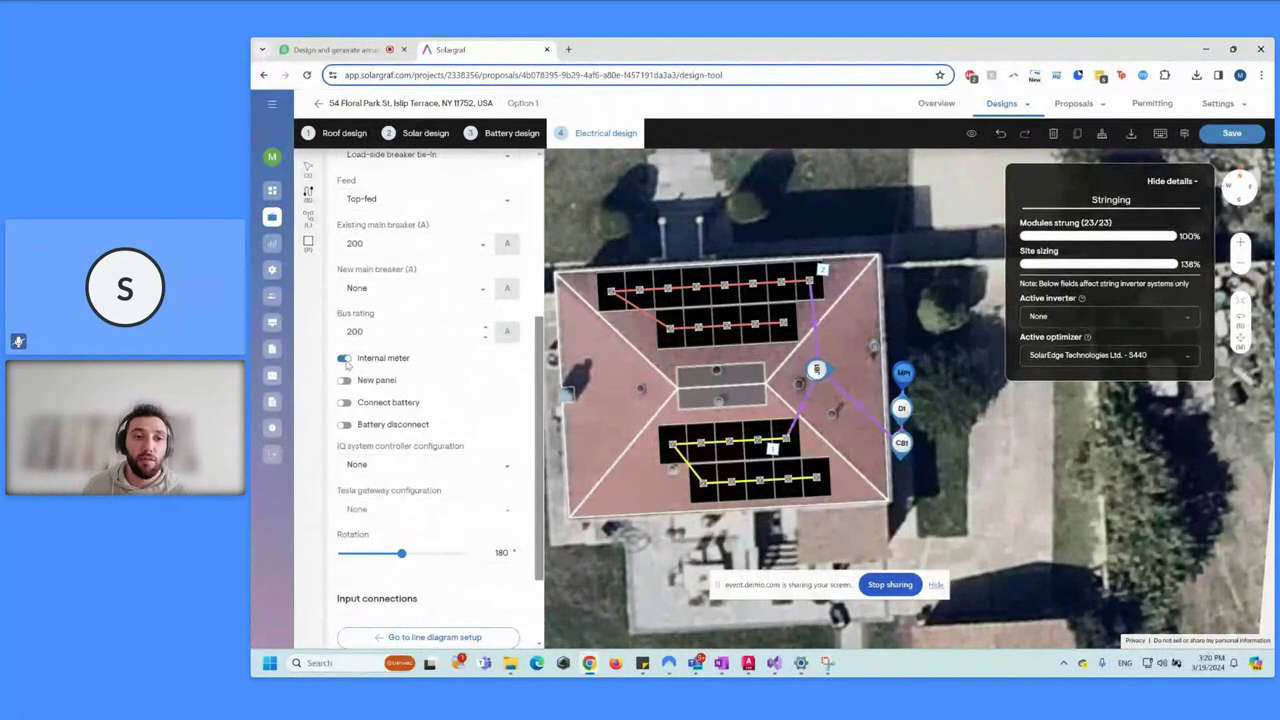
pyautogui.click(345, 360)
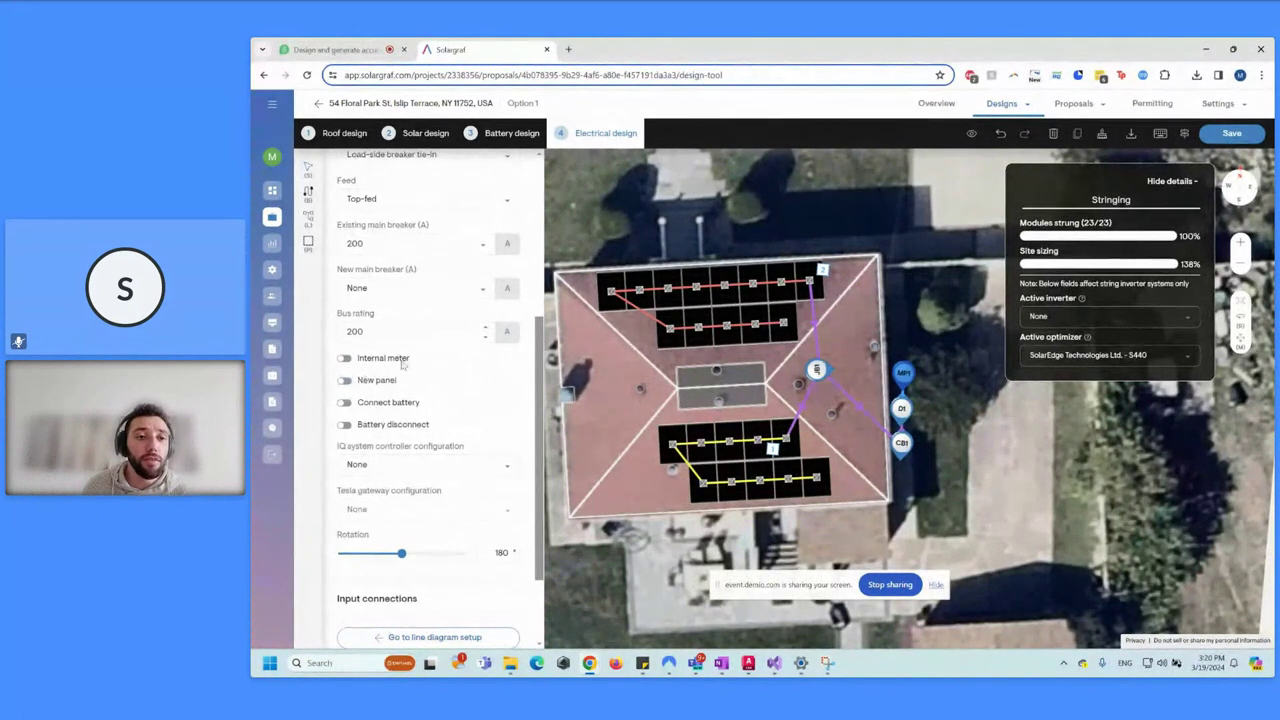
# Connect the battery through IQ System Controller 3 and move on to the line diagram setup for MP1.
pyautogui.scroll(-1, 449, 364)
pyautogui.scroll(-2, 449, 364)
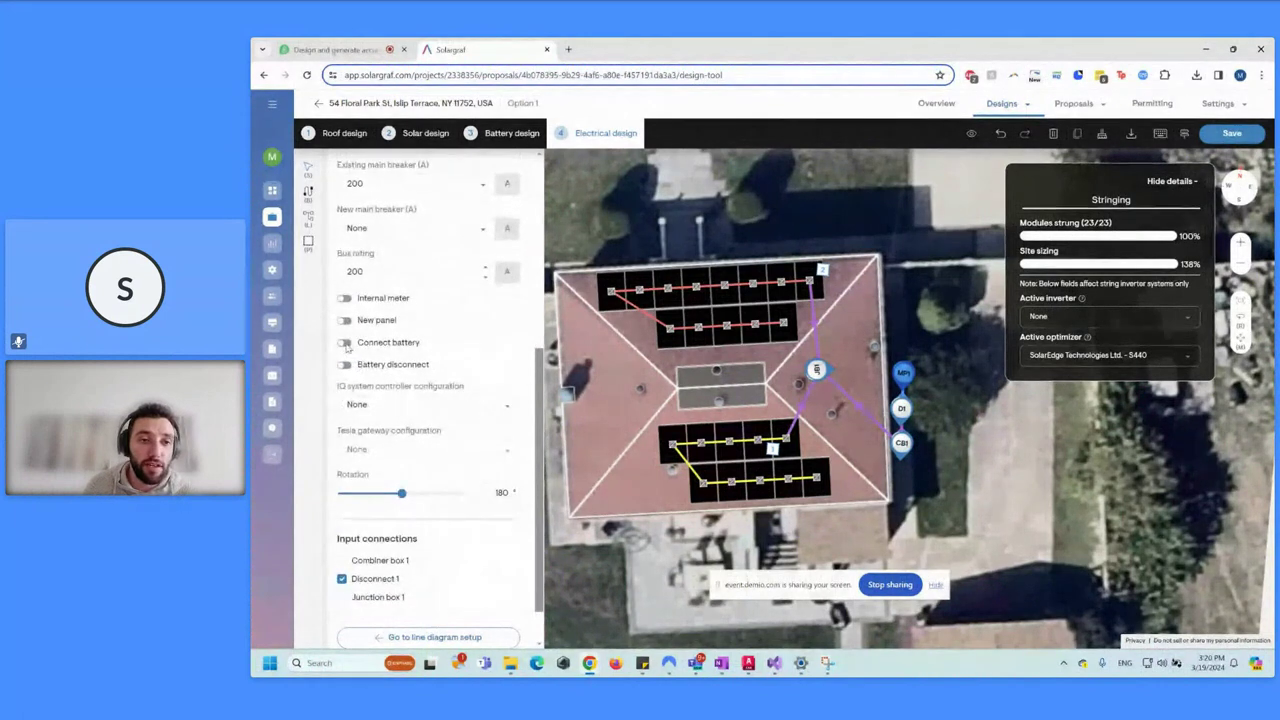
pyautogui.click(345, 343)
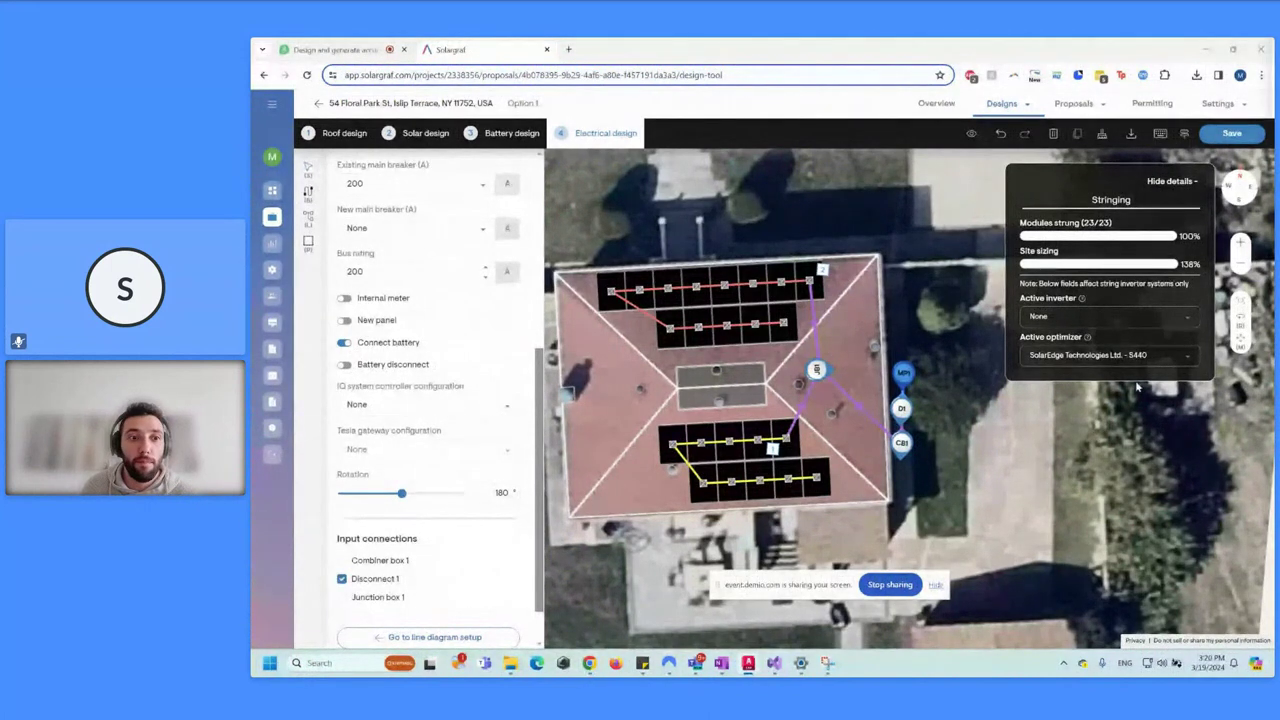
pyautogui.click(345, 365)
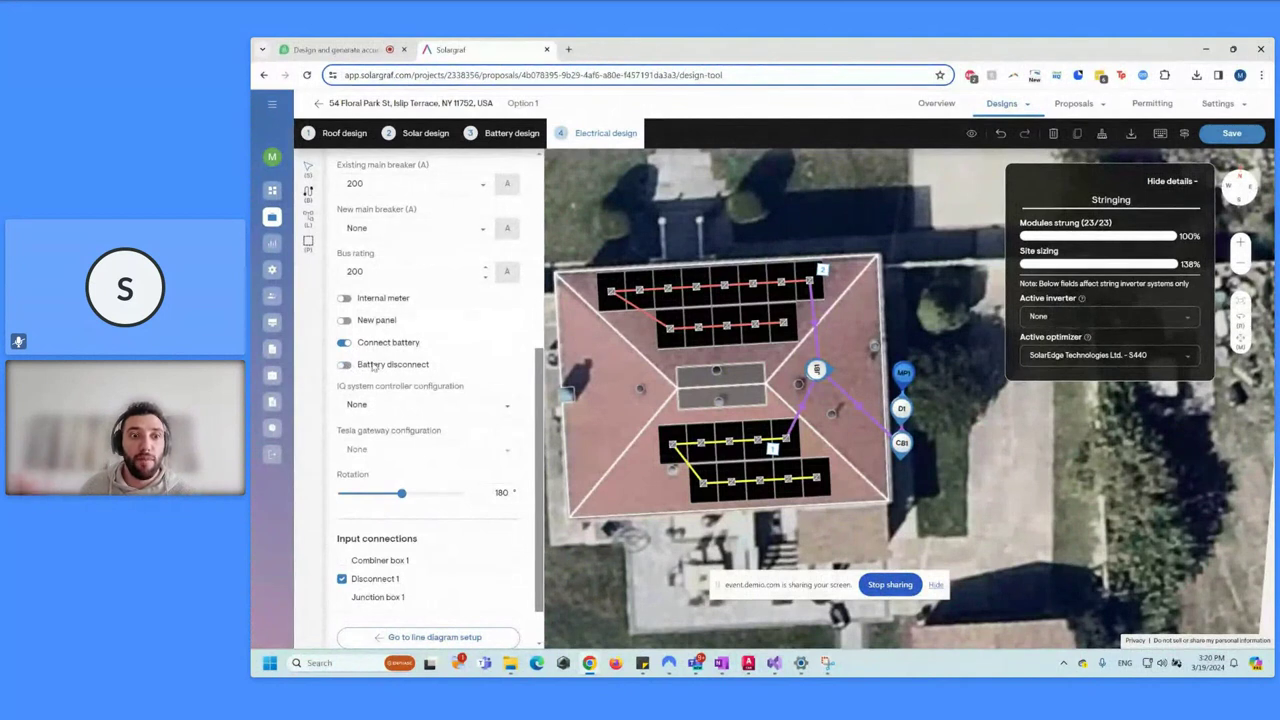
pyautogui.click(406, 405)
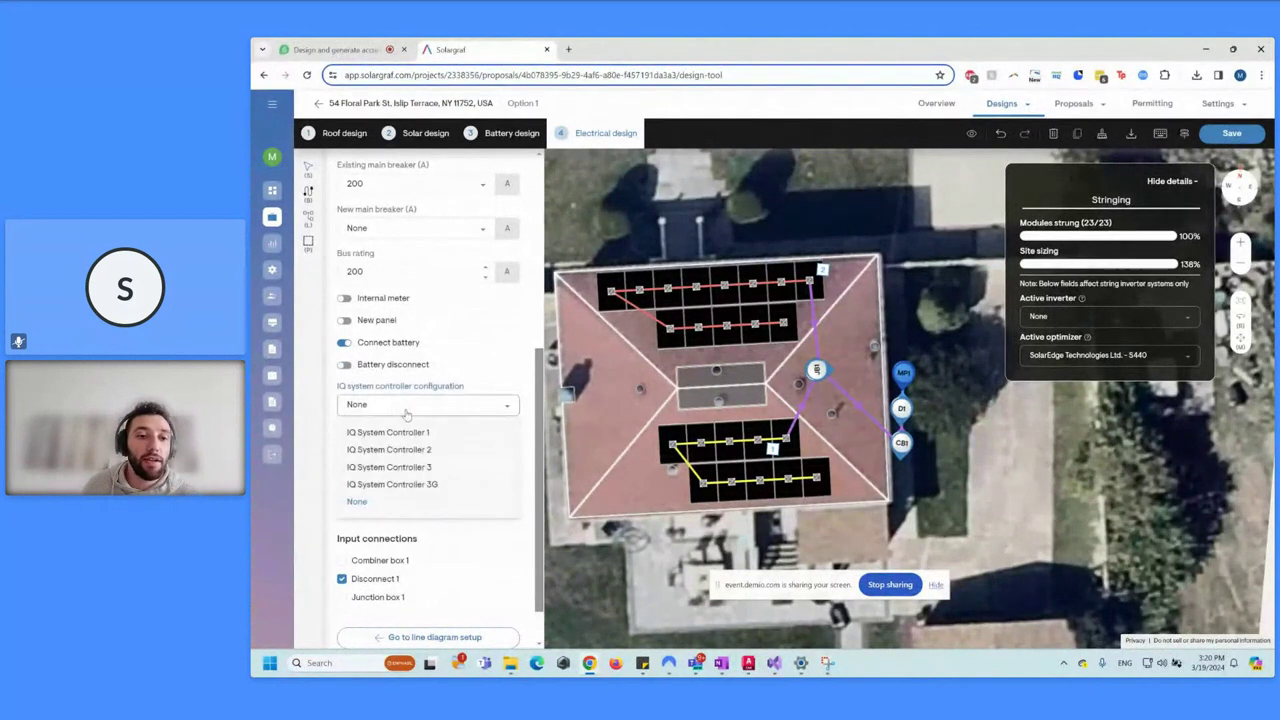
pyautogui.click(389, 467)
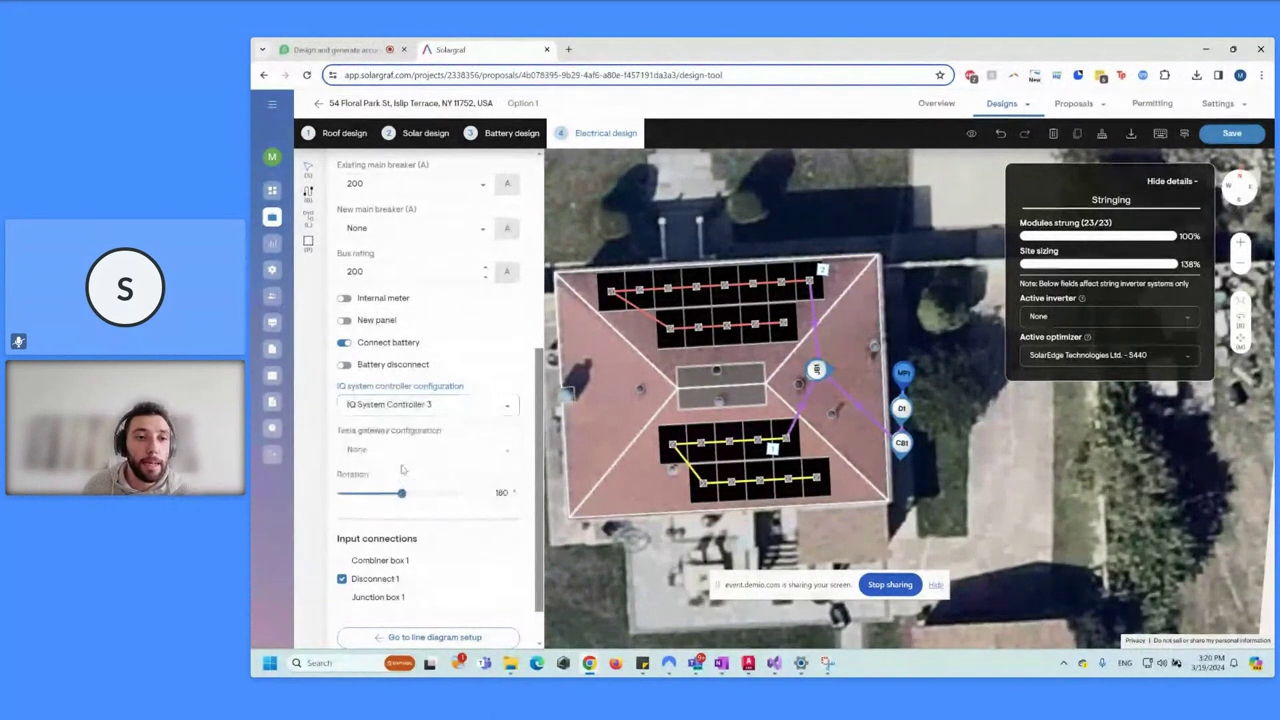
pyautogui.scroll(-1, 464, 447)
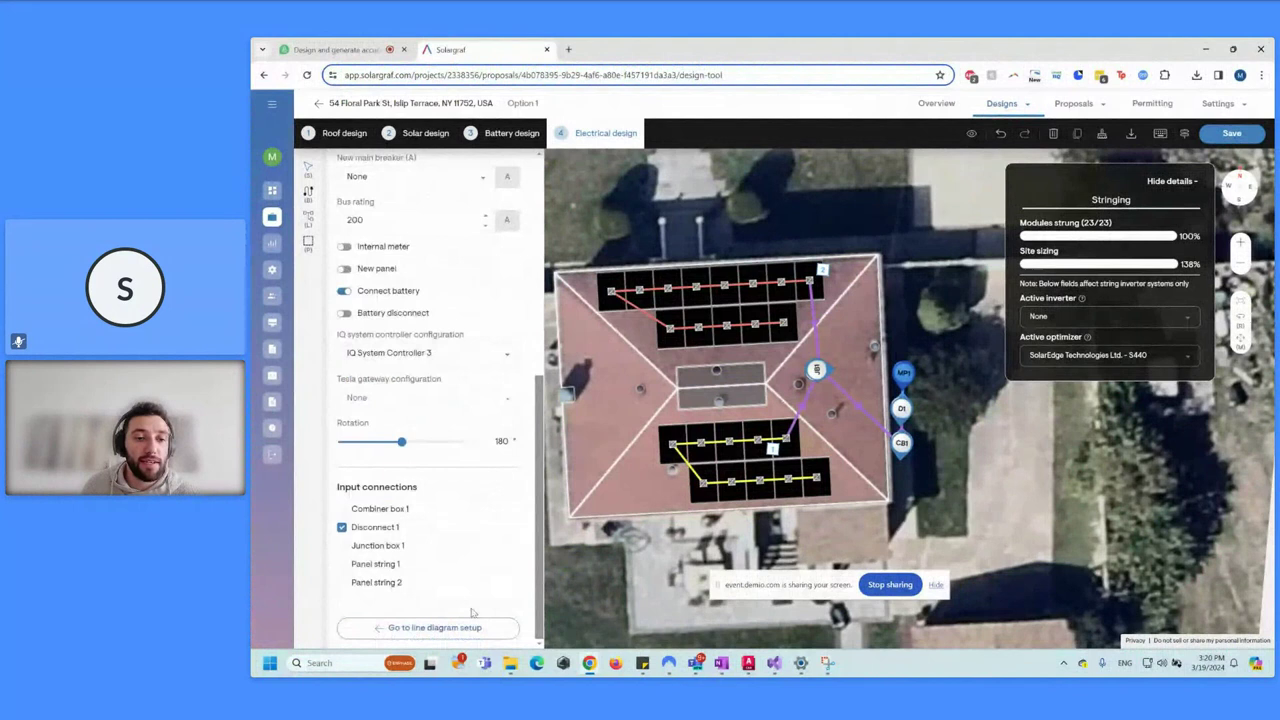
pyautogui.click(452, 630)
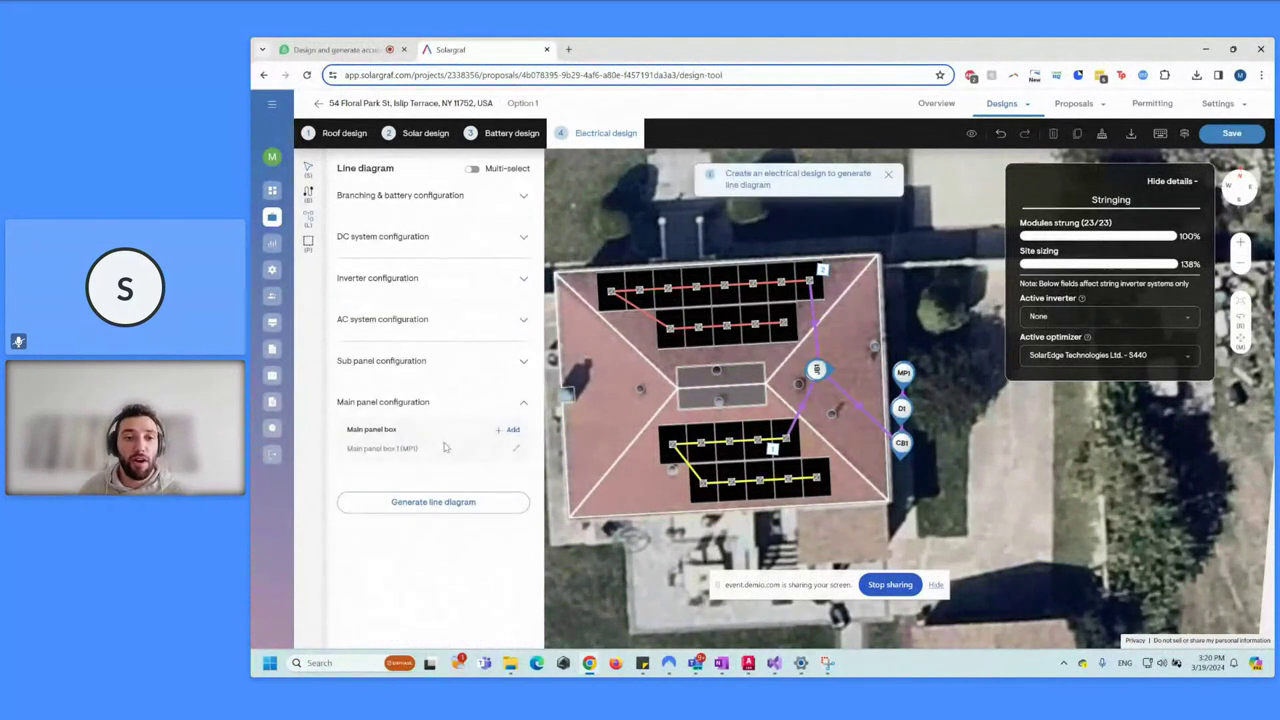
pyautogui.click(1168, 183)
# Generate the single line diagram and show its preview panel next to the roof layout.
pyautogui.click(476, 506)
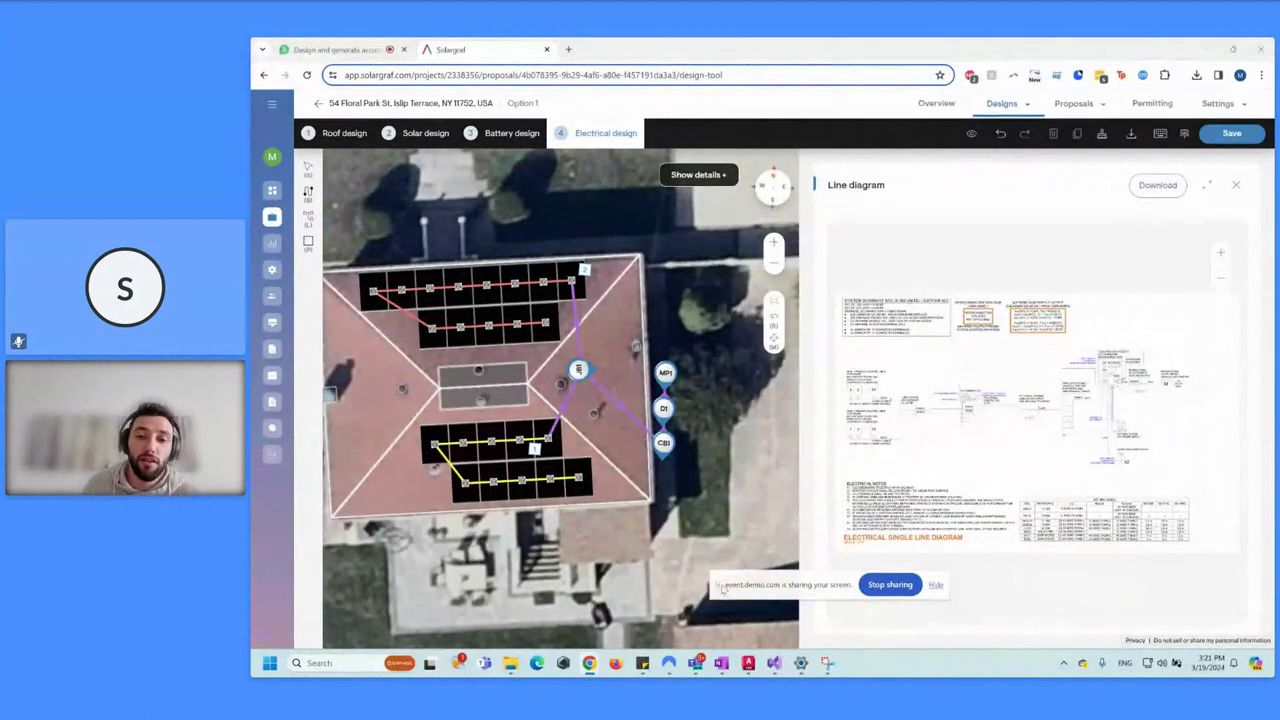
# Zoom into and pan the line diagram to inspect its left side and interconnection notes.
pyautogui.moveTo(718, 588); pyautogui.dragTo(634, 646)
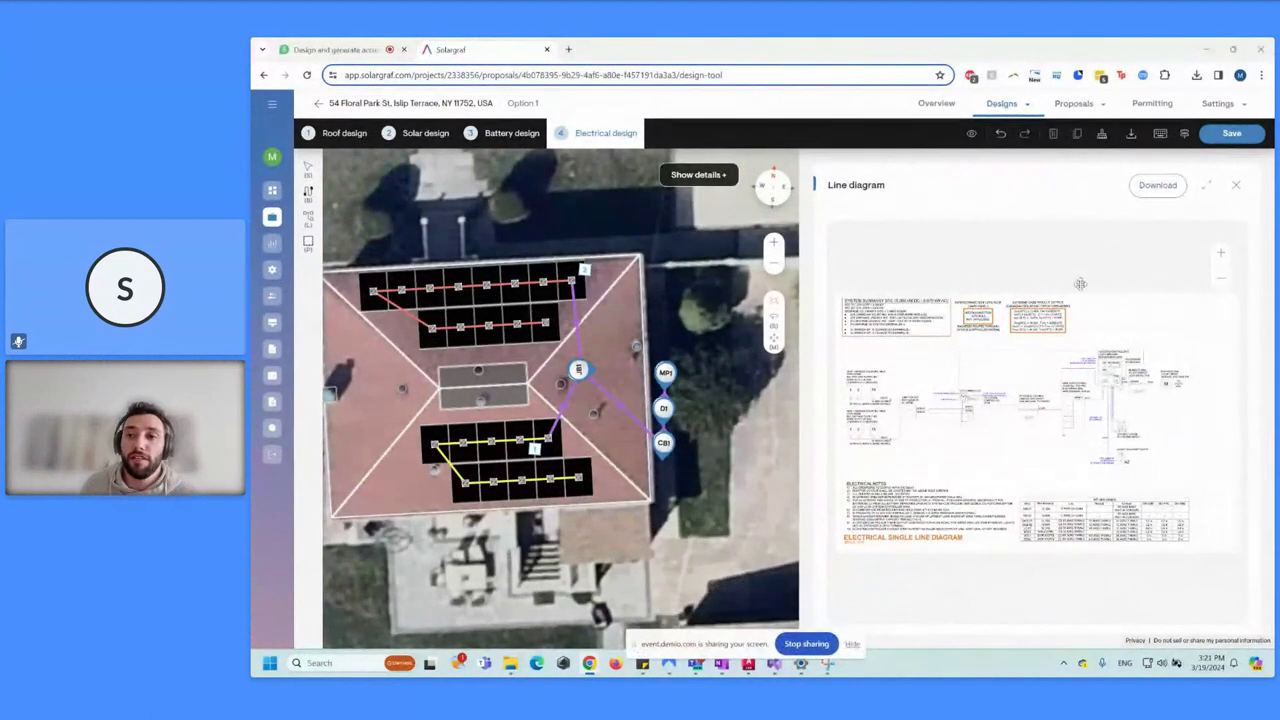
pyautogui.scroll(3, 1130, 305)
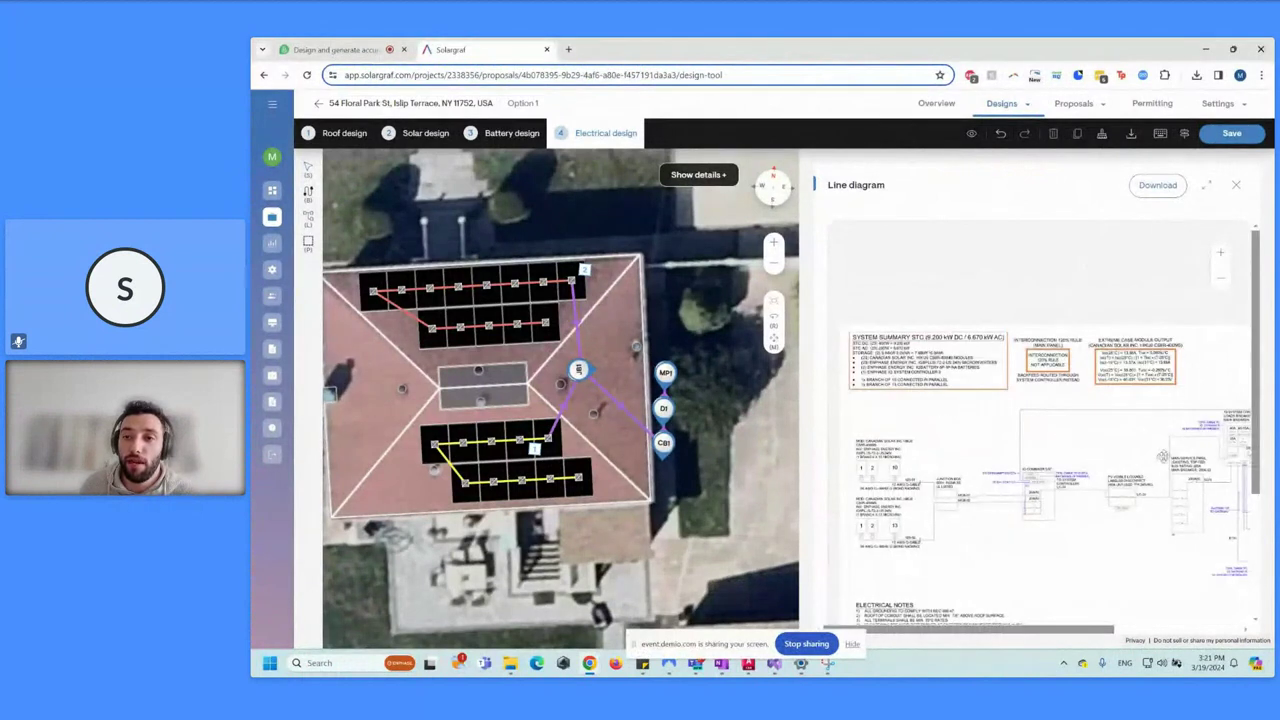
pyautogui.scroll(2, 959, 362)
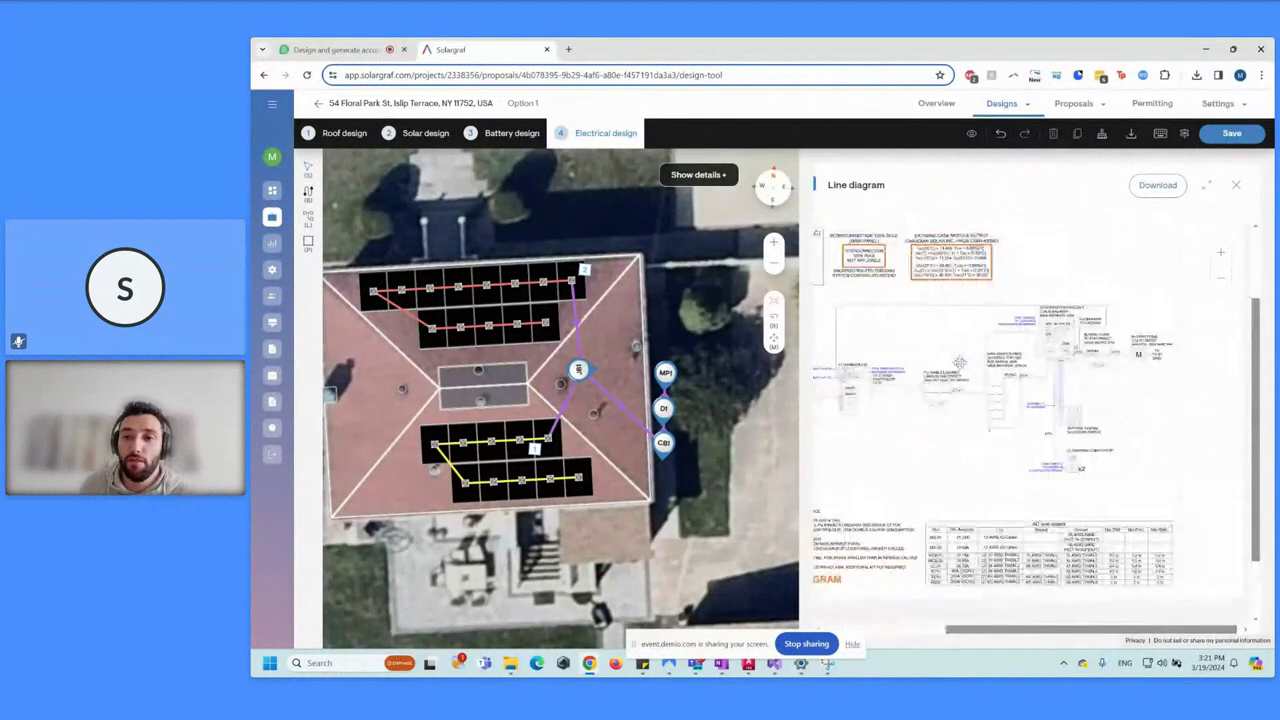
pyautogui.click(1220, 256)
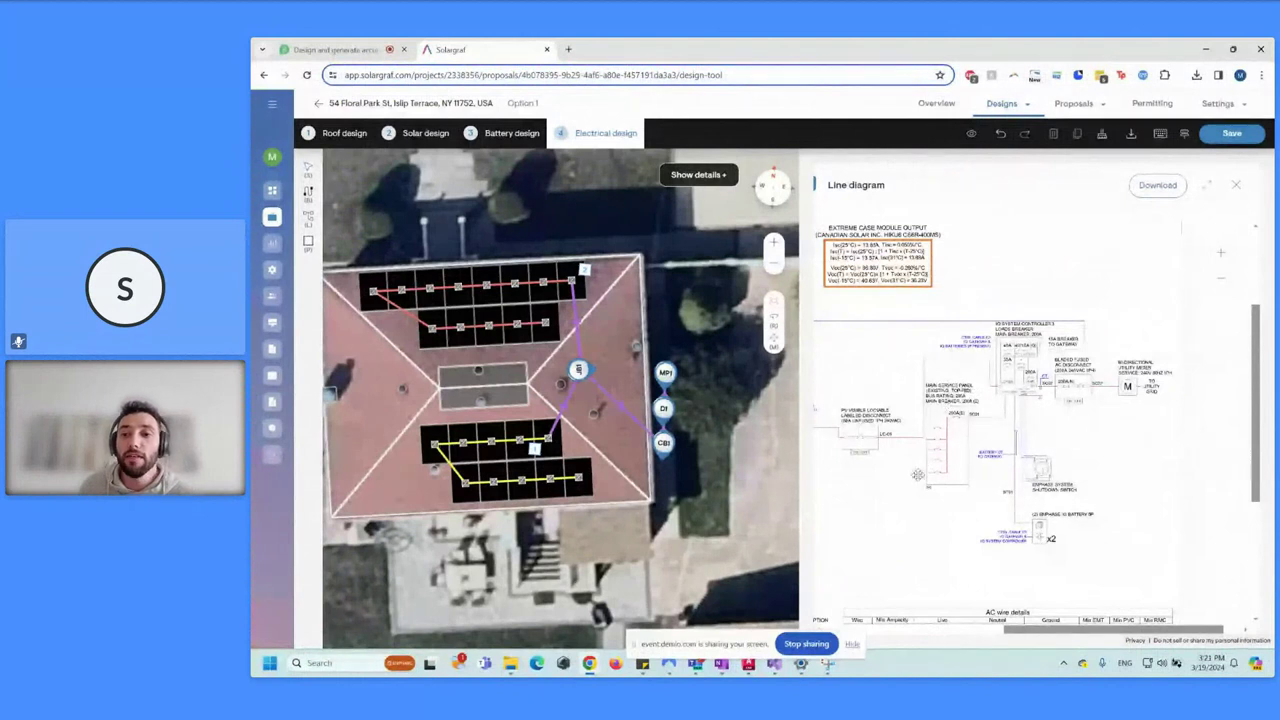
pyautogui.moveTo(955, 485); pyautogui.dragTo(968, 466)
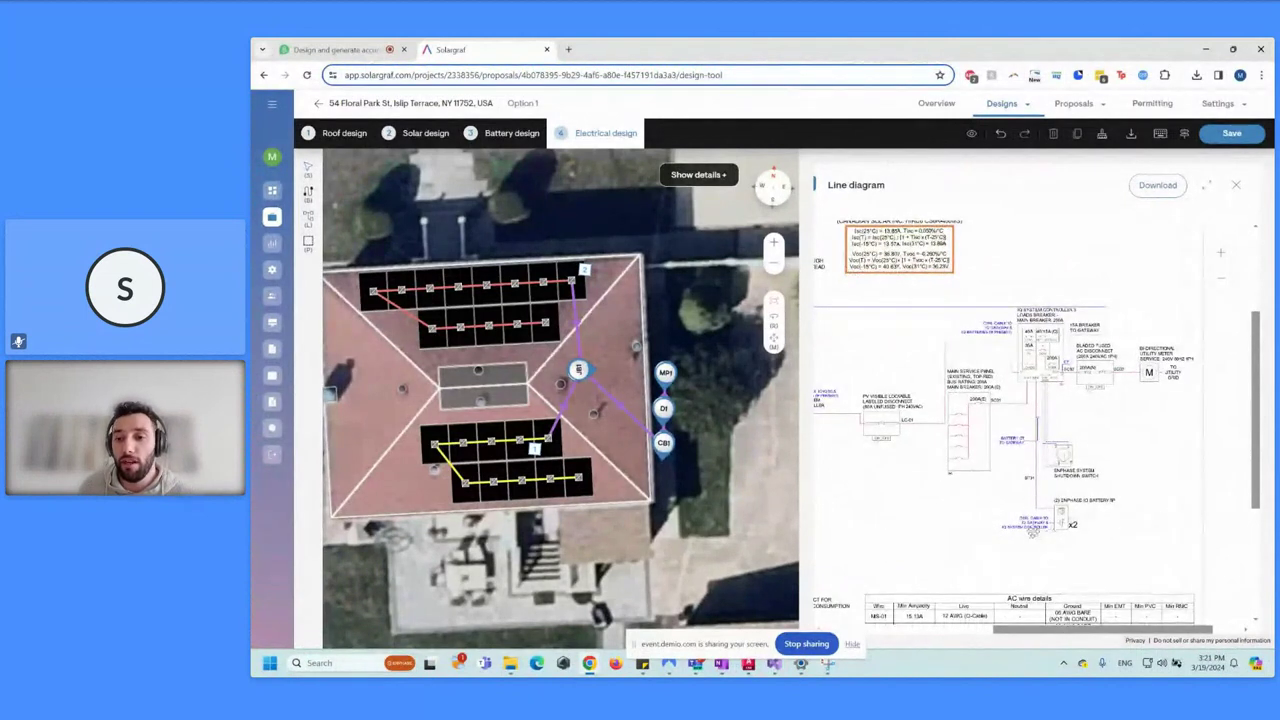
pyautogui.moveTo(1040, 530); pyautogui.dragTo(1087, 520)
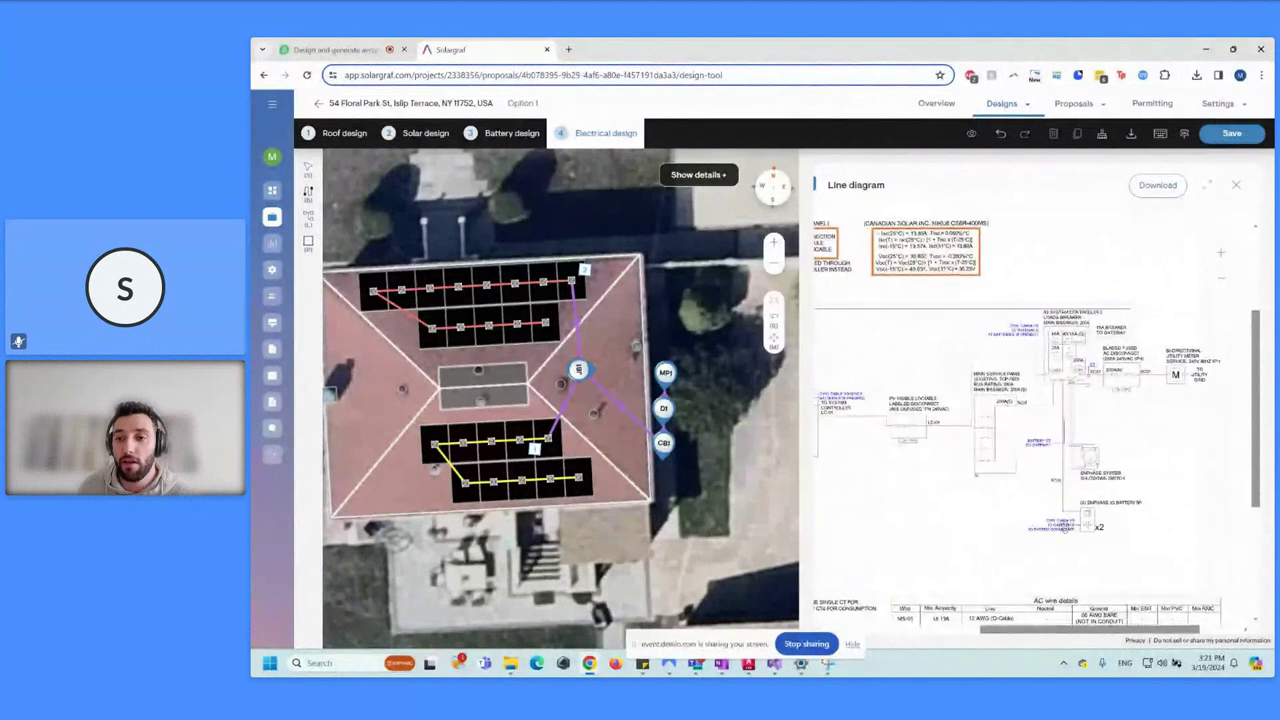
pyautogui.scroll(3, 1066, 416)
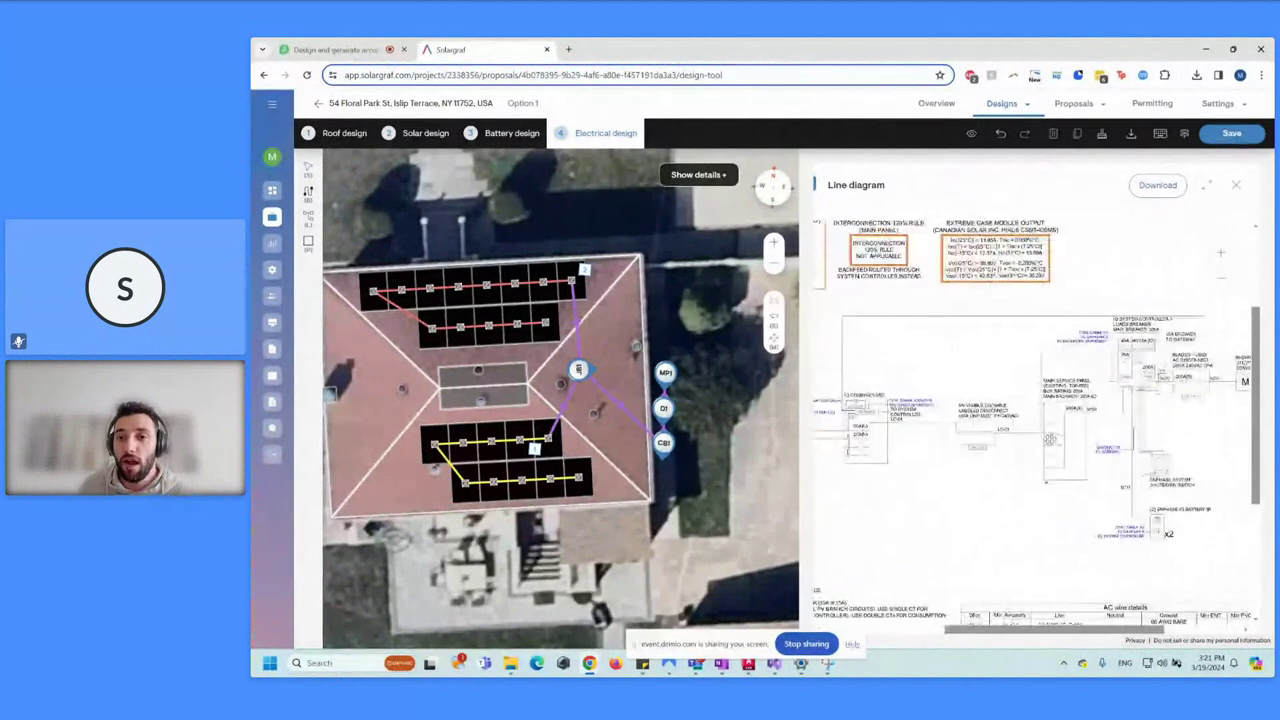
pyautogui.scroll(3, 920, 452)
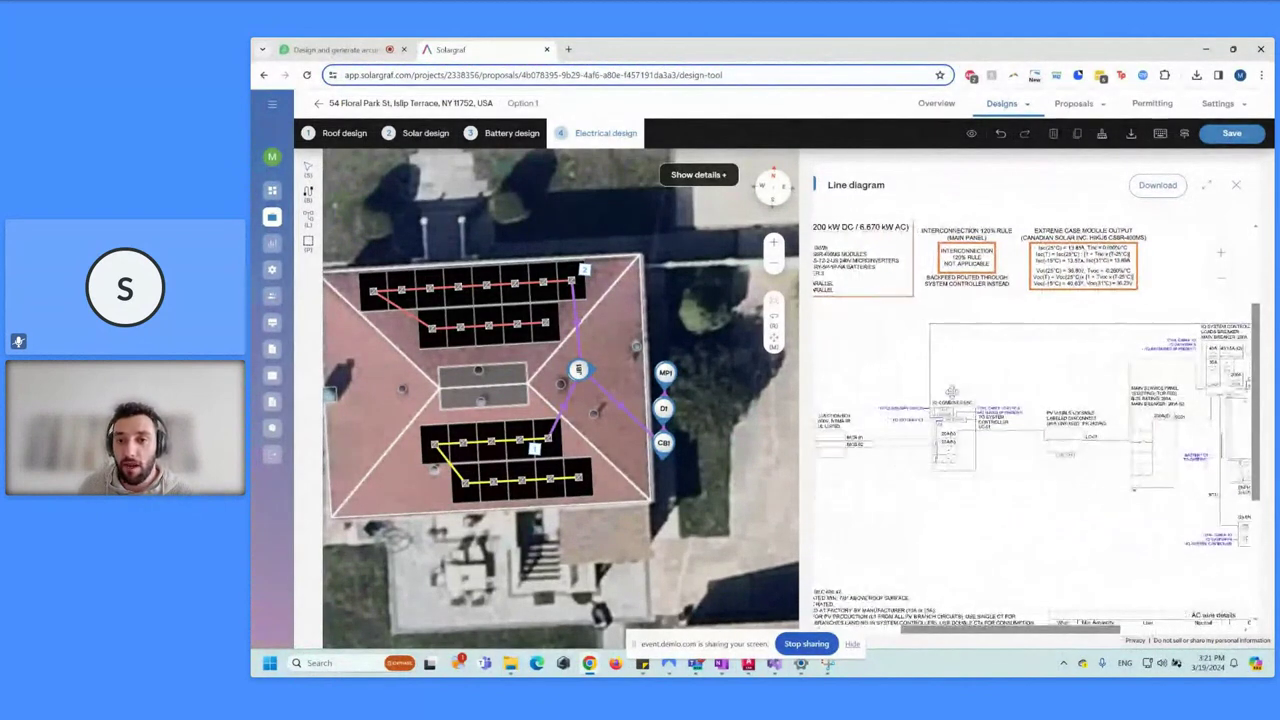
pyautogui.scroll(4, 975, 486)
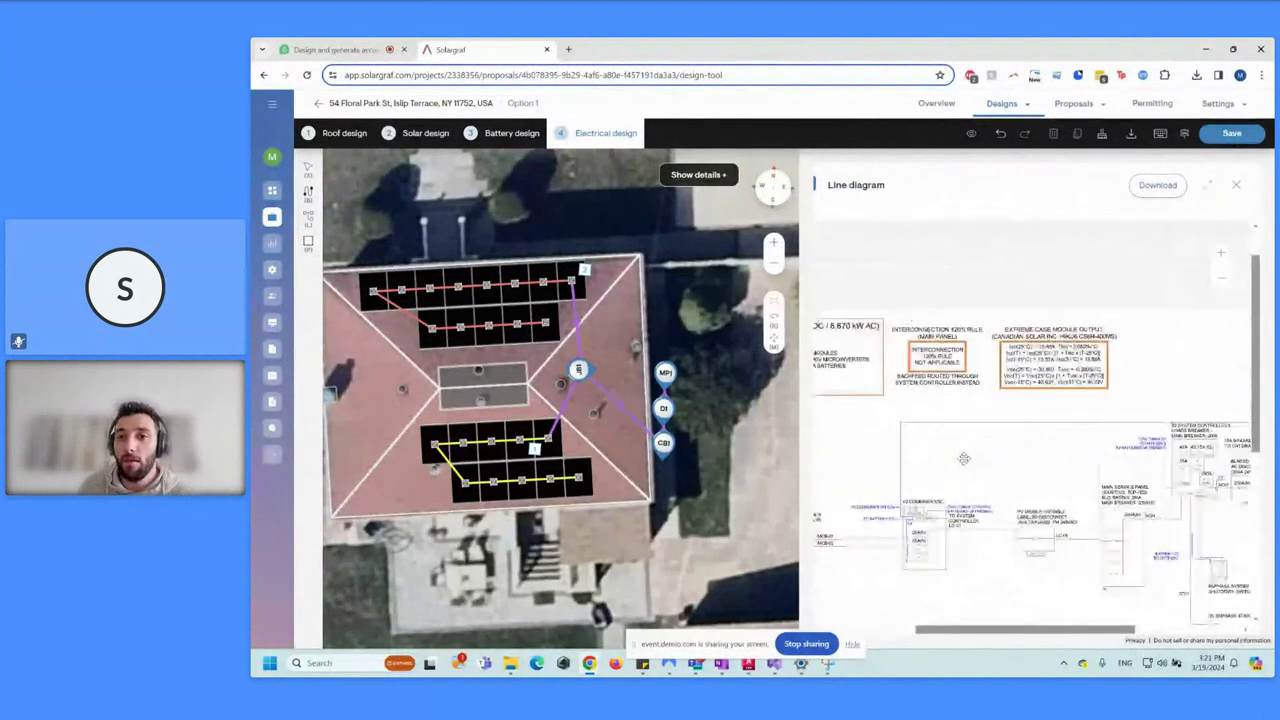
pyautogui.scroll(3, 1008, 368)
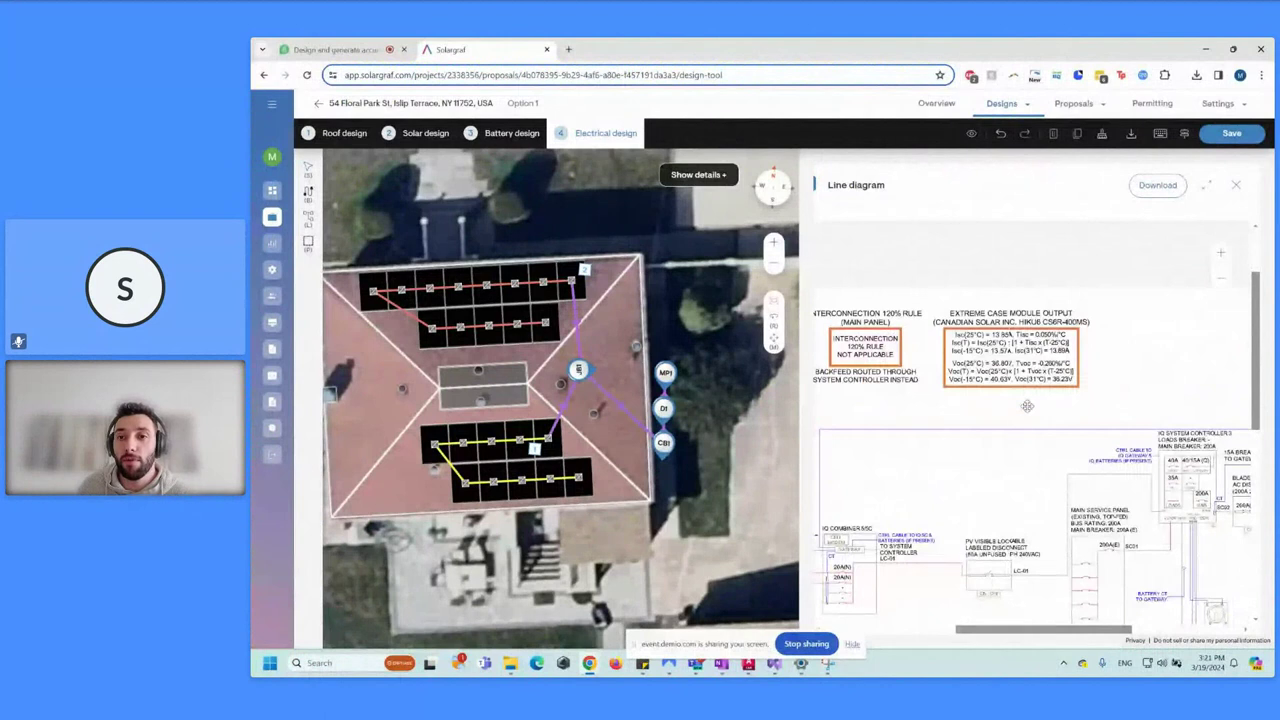
pyautogui.moveTo(1027, 405); pyautogui.dragTo(1022, 364)
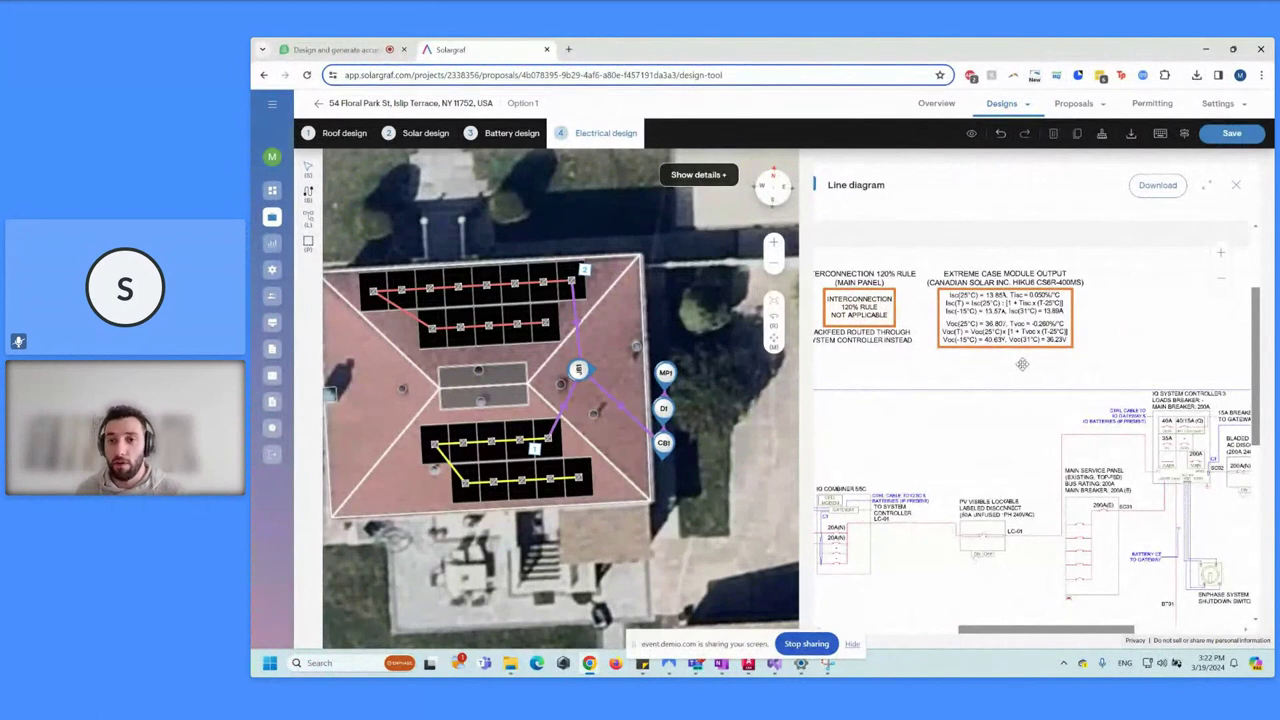
# Expand the line diagram across the design area, framed on the IQ Combiner and PV disconnect.
pyautogui.scroll(-5, 1022, 364)
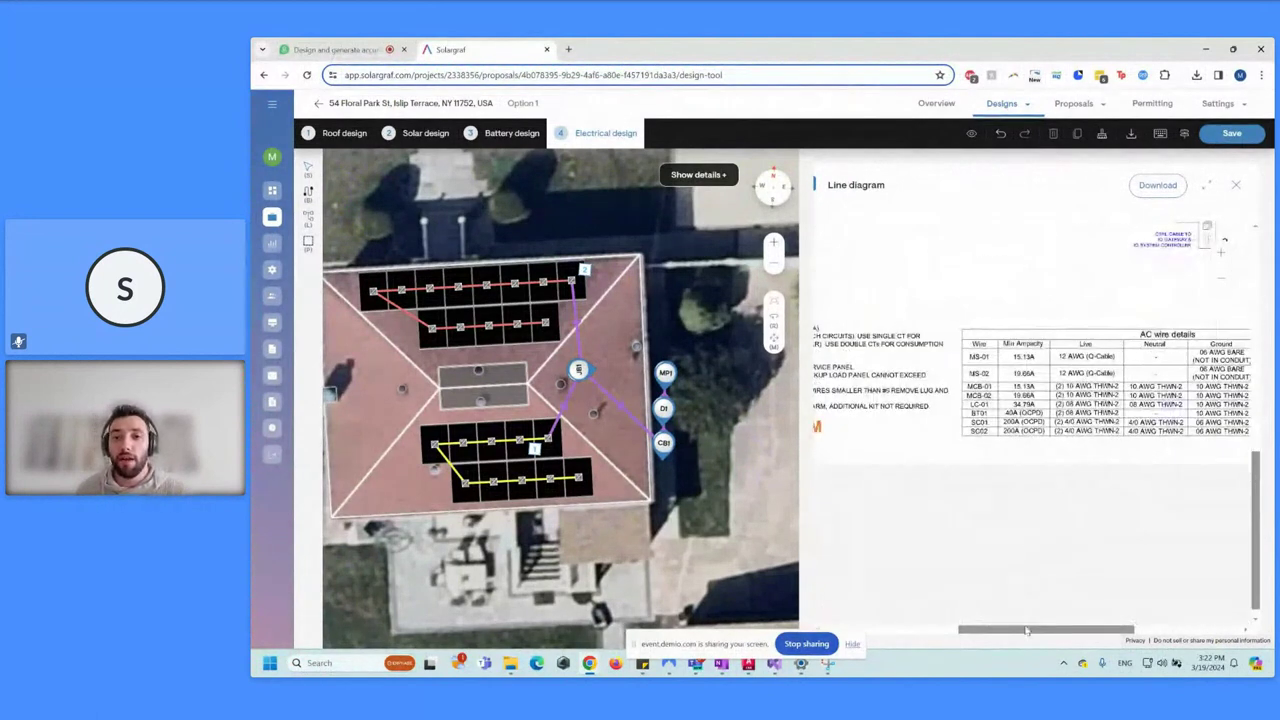
pyautogui.moveTo(1026, 630); pyautogui.dragTo(1071, 630)
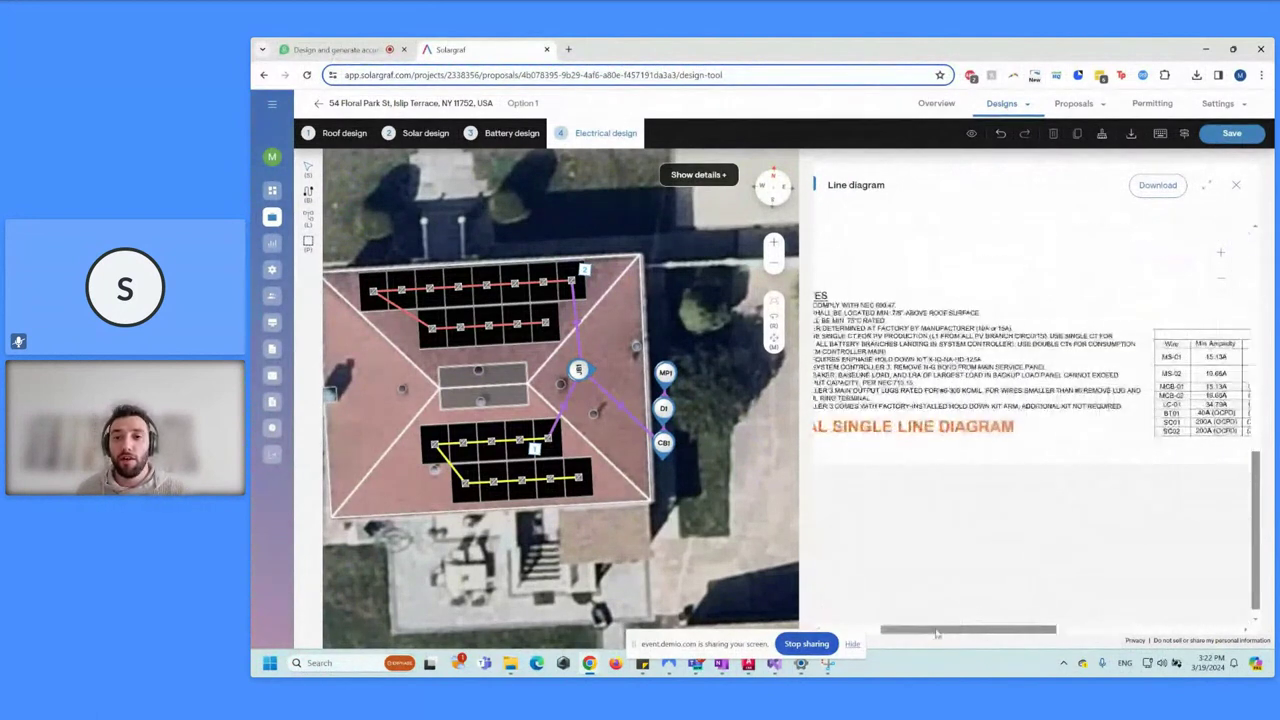
pyautogui.doubleClick(1087, 549)
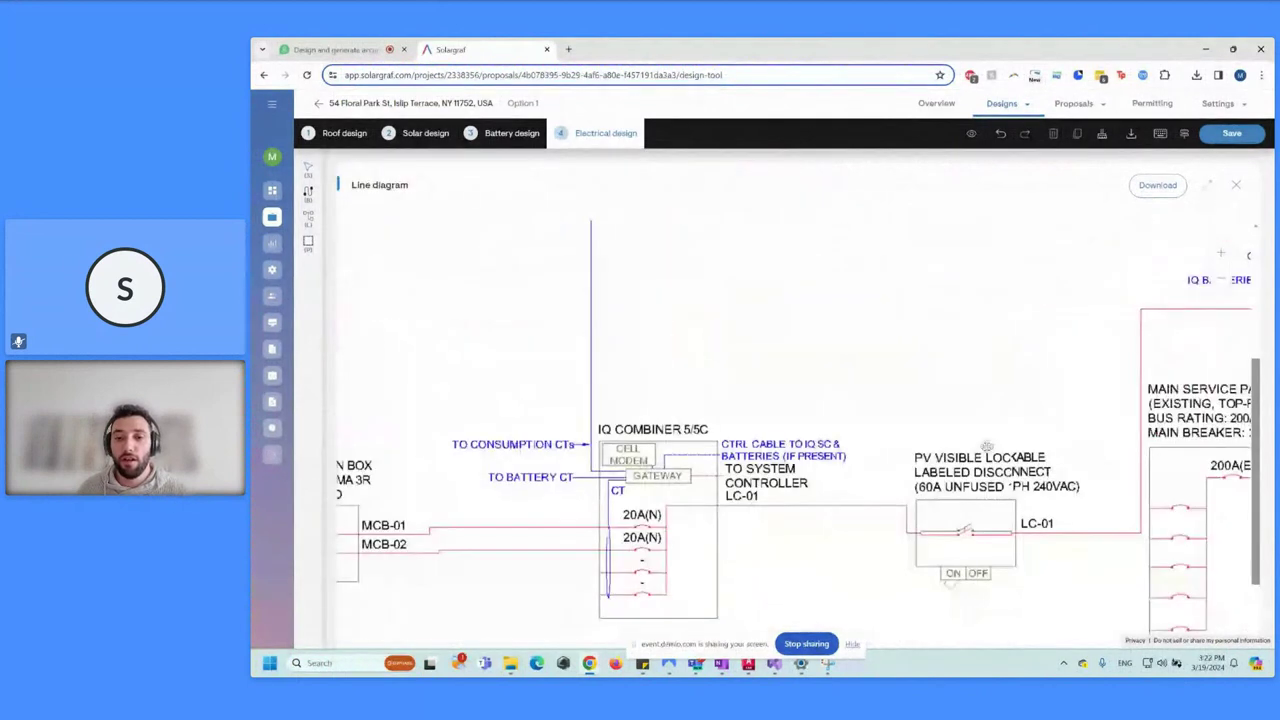
# Dock the diagram beside the roof map and show the 9.200 kW DC / 6.670 kW AC system summary.
pyautogui.moveTo(847, 453); pyautogui.dragTo(1026, 364)
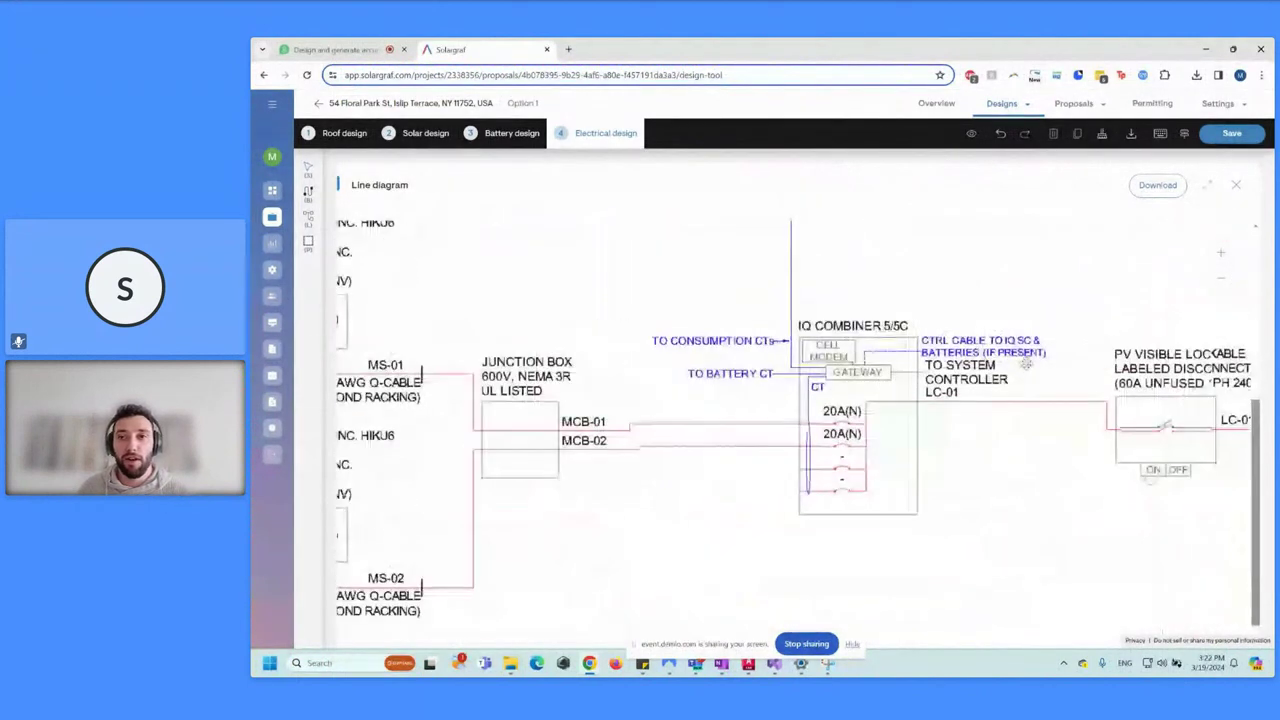
pyautogui.scroll(-3, 1026, 364)
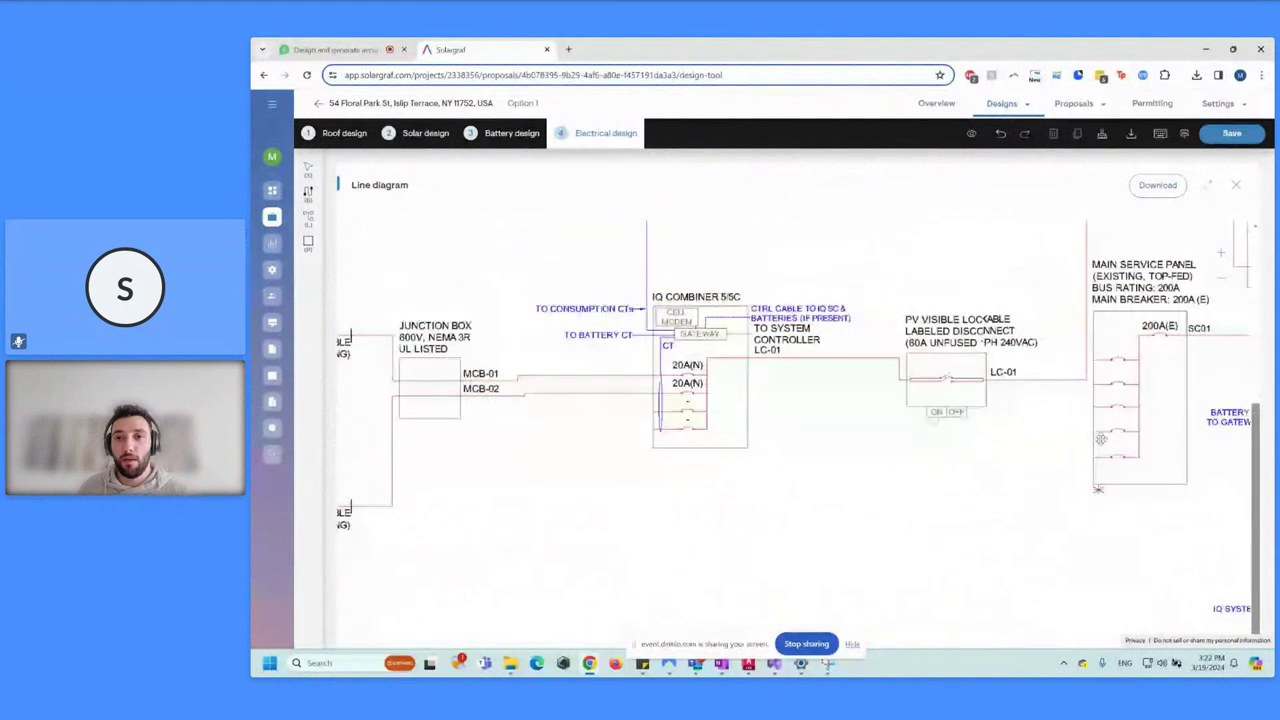
pyautogui.scroll(-3, 1212, 287)
pyautogui.click(1207, 185)
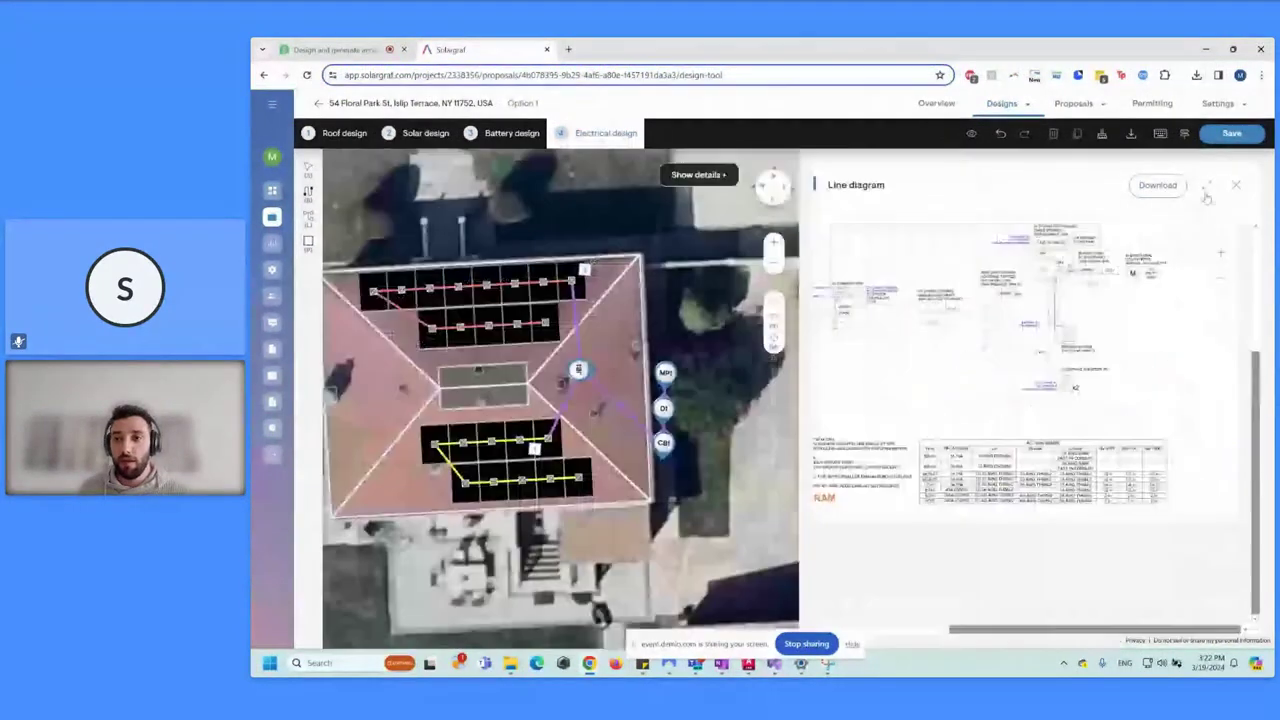
pyautogui.scroll(4, 1046, 364)
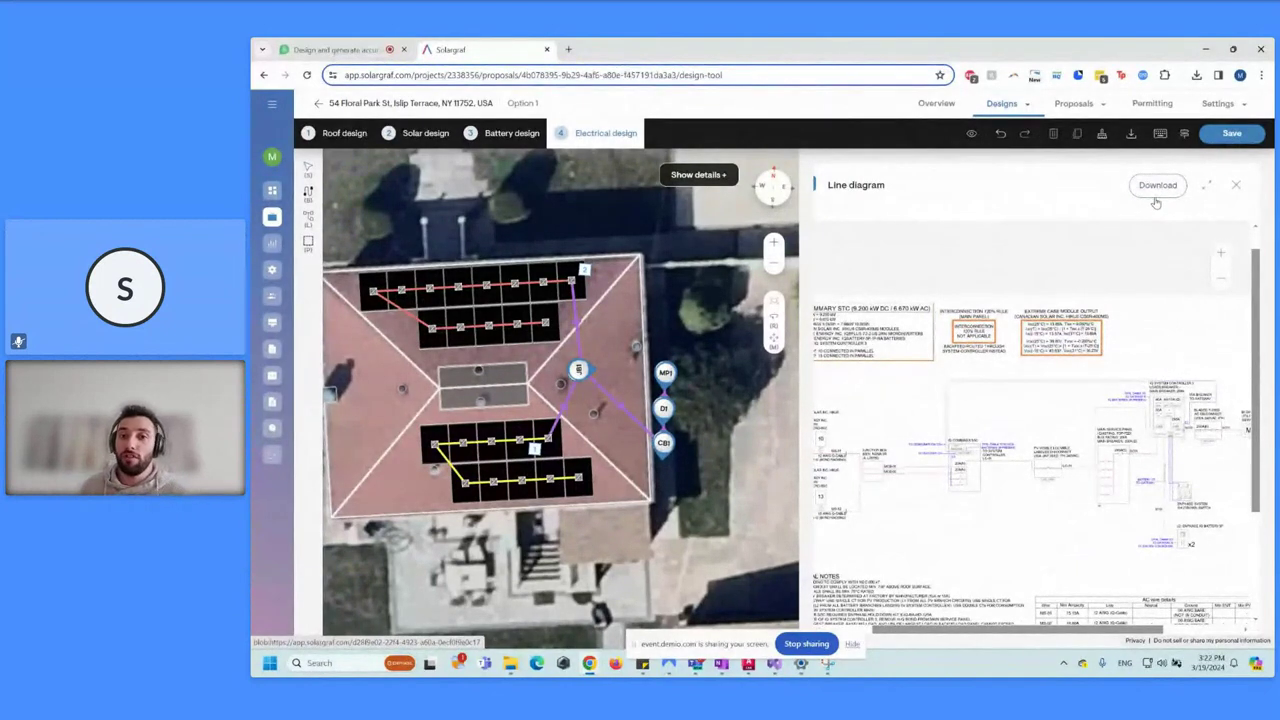
pyautogui.moveTo(985, 398); pyautogui.dragTo(1018, 400)
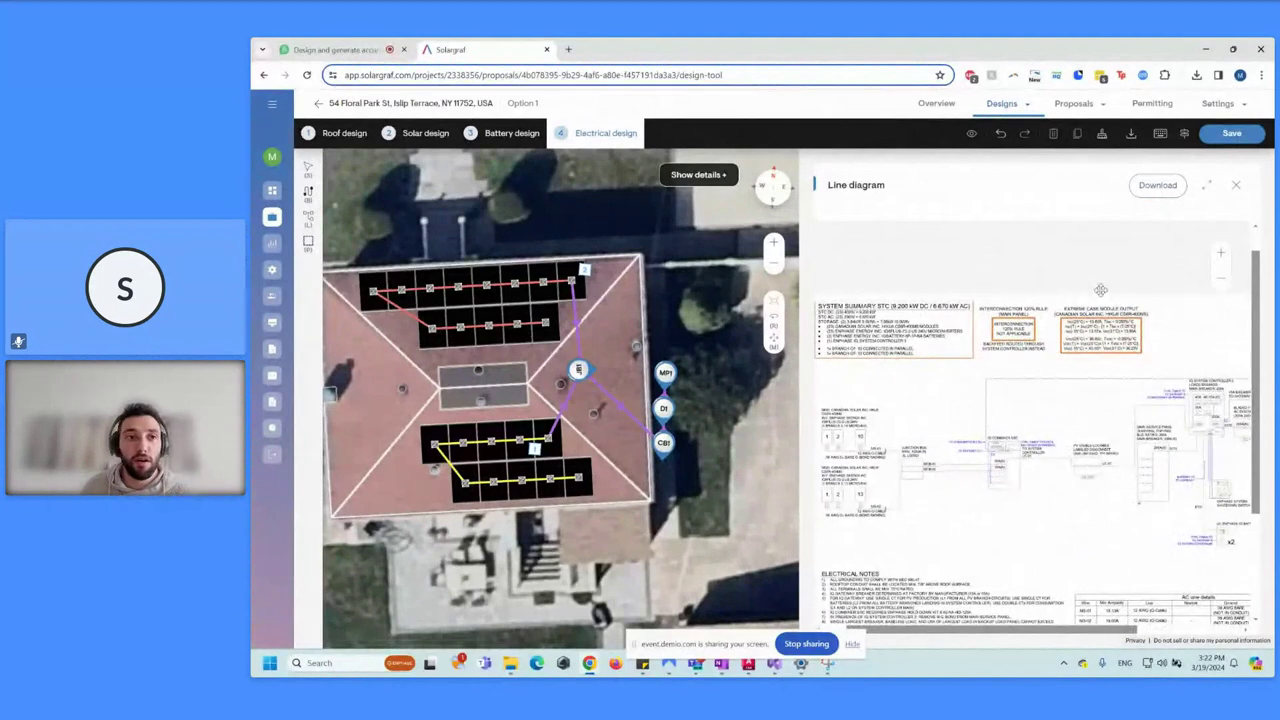
pyautogui.click(319, 104)
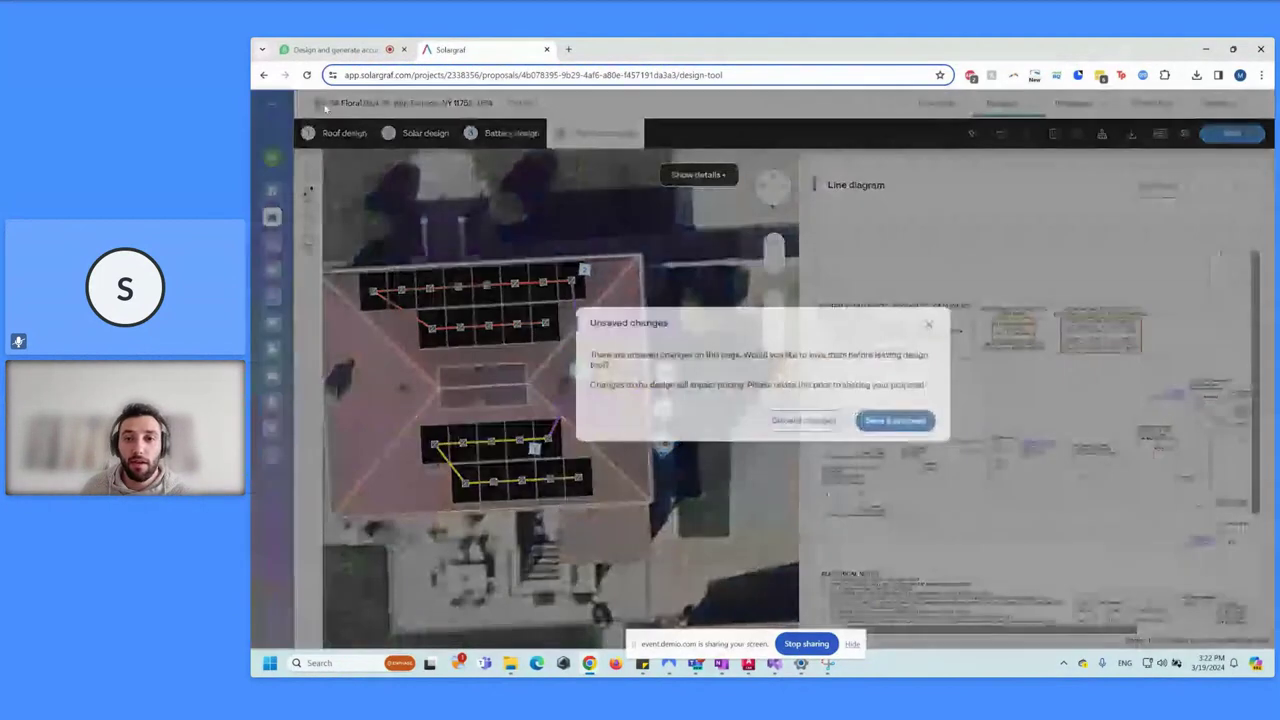
pyautogui.click(890, 428)
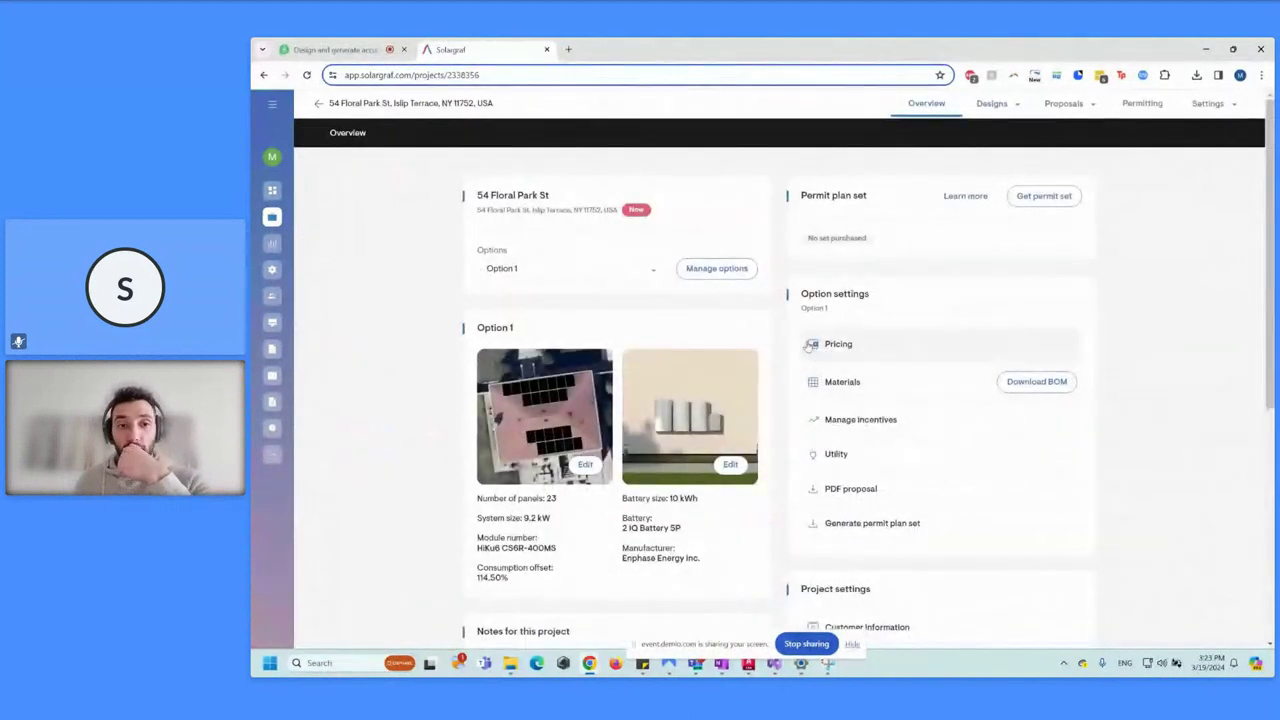
pyautogui.scroll(-1, 767, 316)
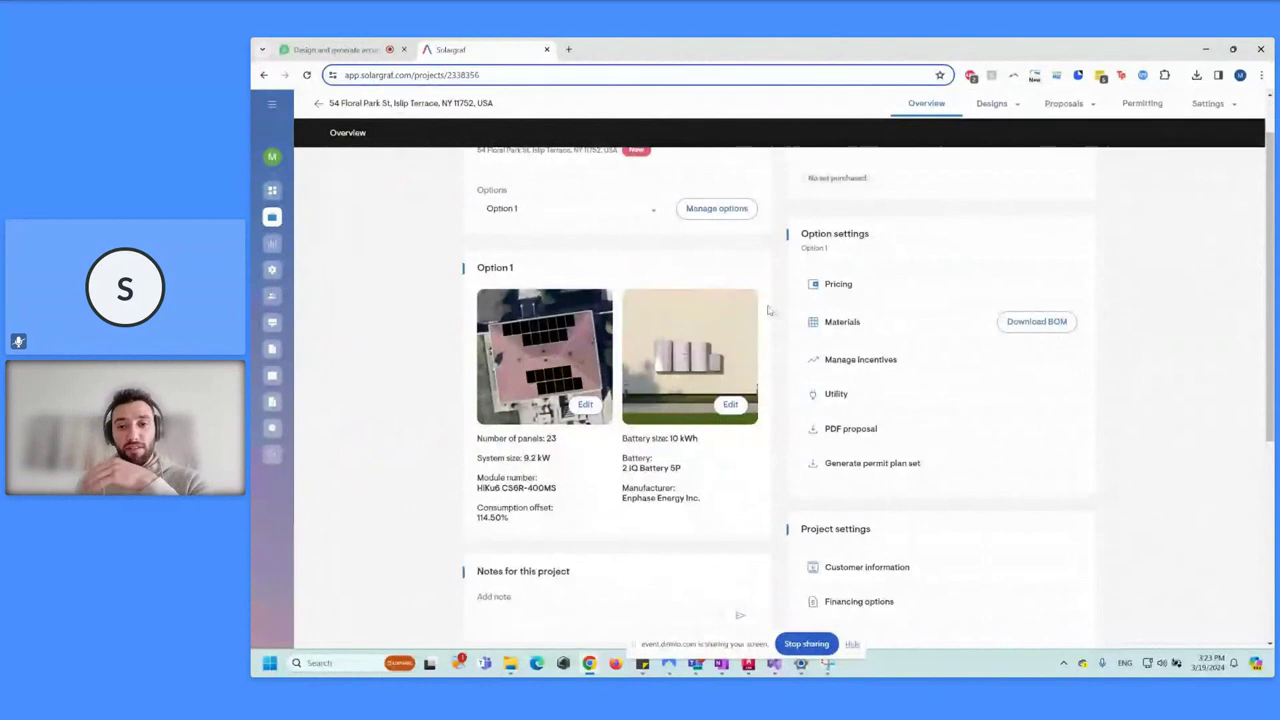
pyautogui.click(889, 466)
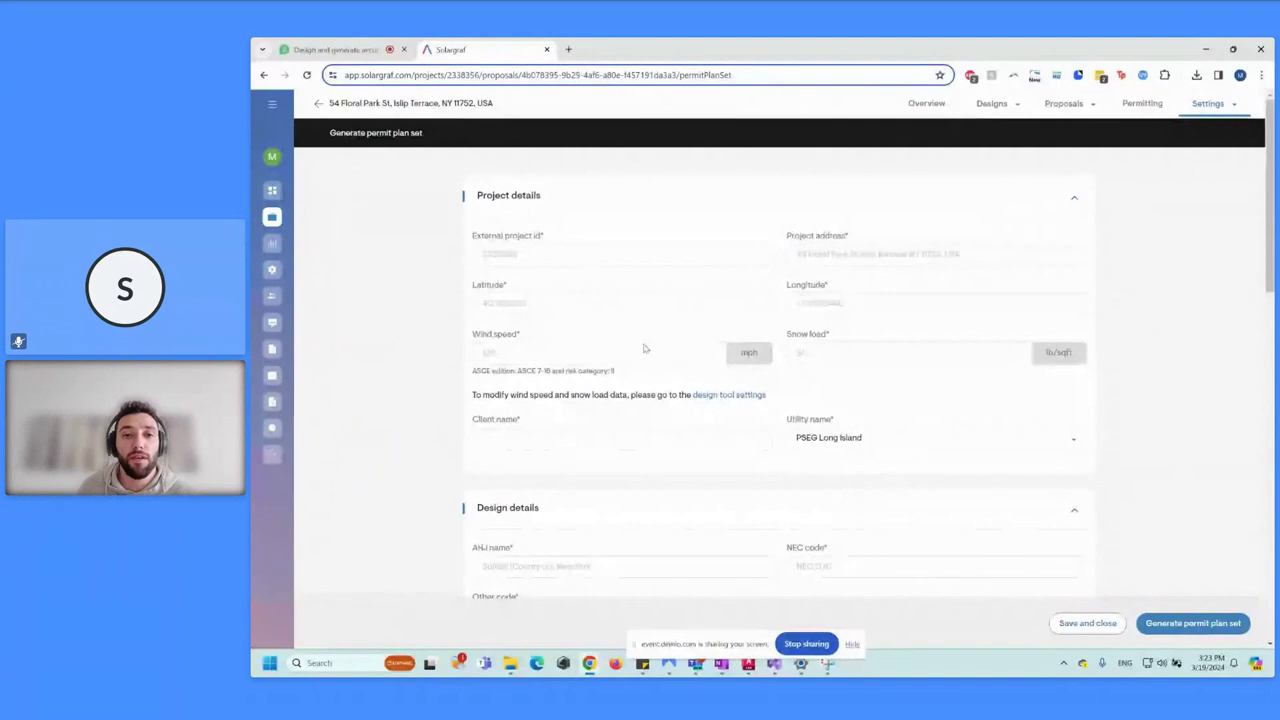
pyautogui.scroll(-1, 849, 357)
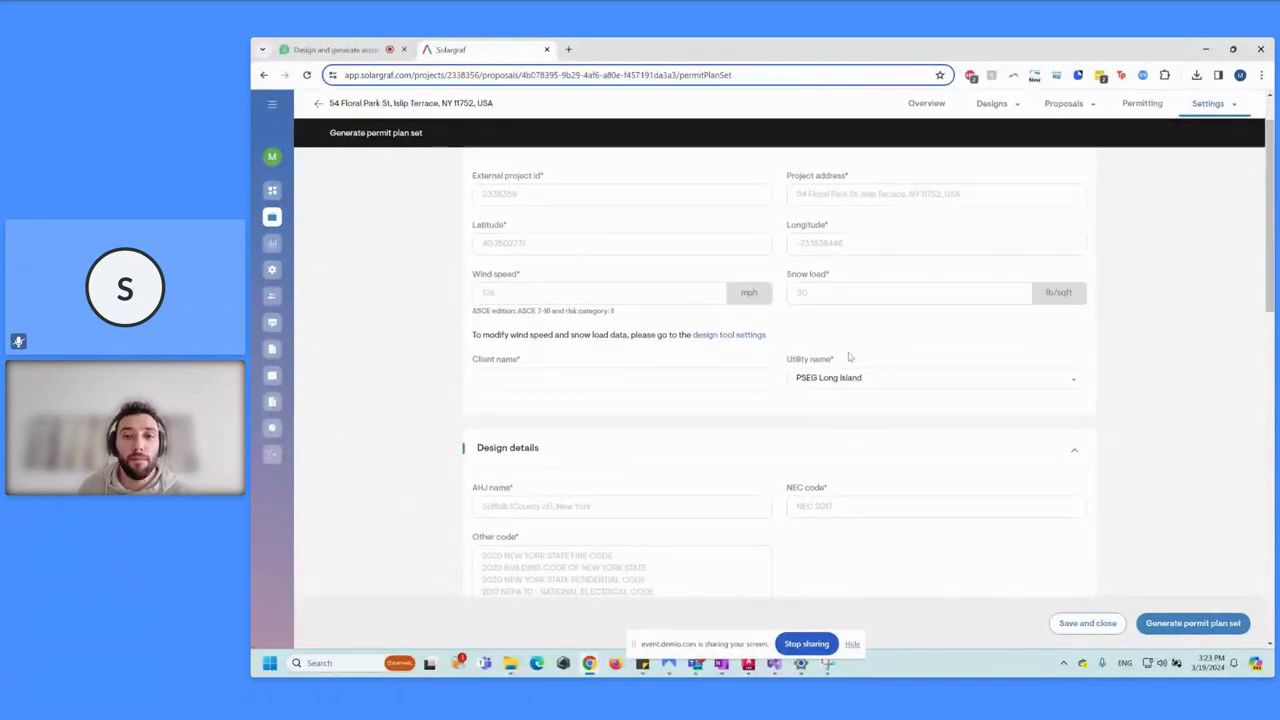
pyautogui.click(638, 377)
pyautogui.write('Bob Smith')
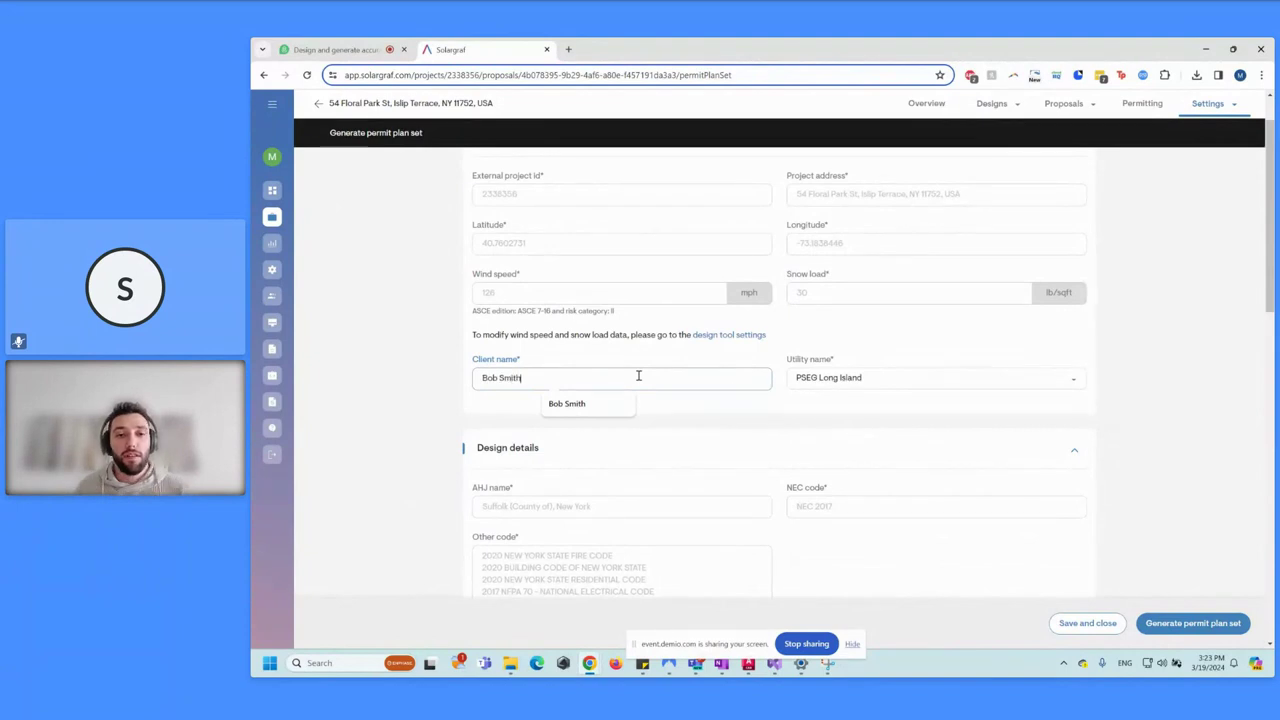
pyautogui.click(410, 367)
# Review the Installer and Additional details sections, including the 1.5 lb/module weight.
pyautogui.scroll(-2, 440, 355)
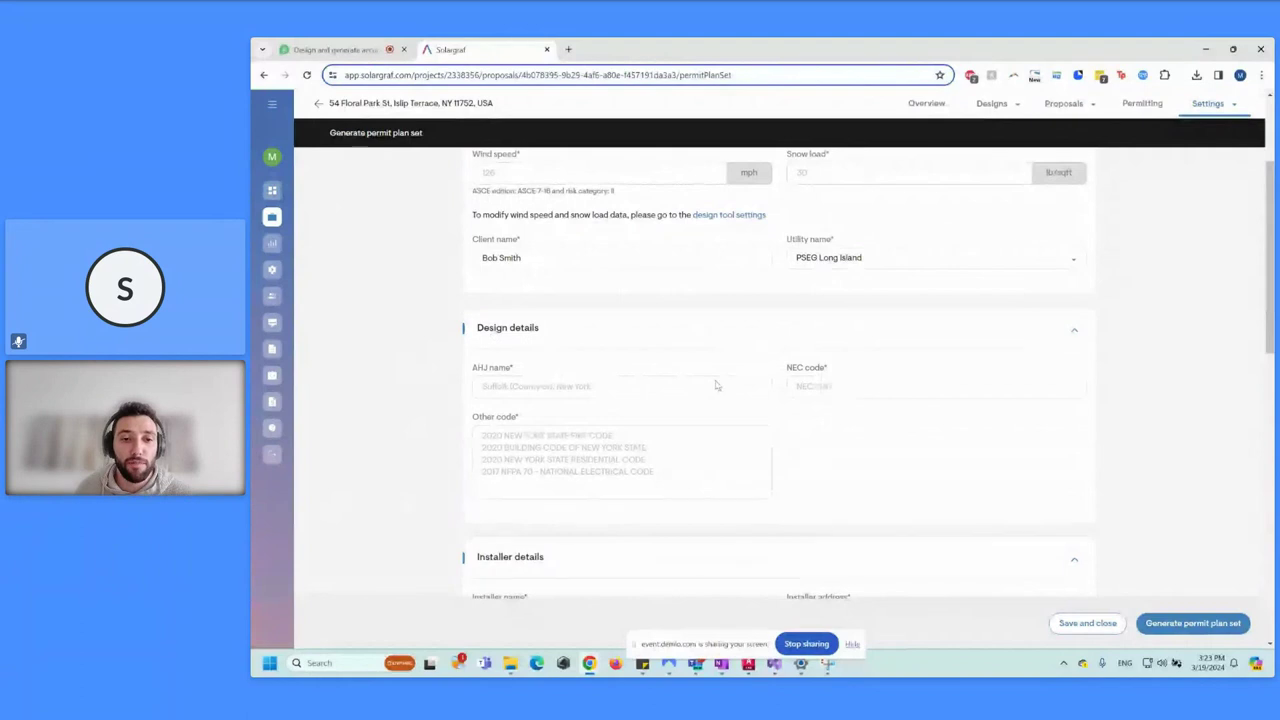
pyautogui.scroll(-4, 740, 381)
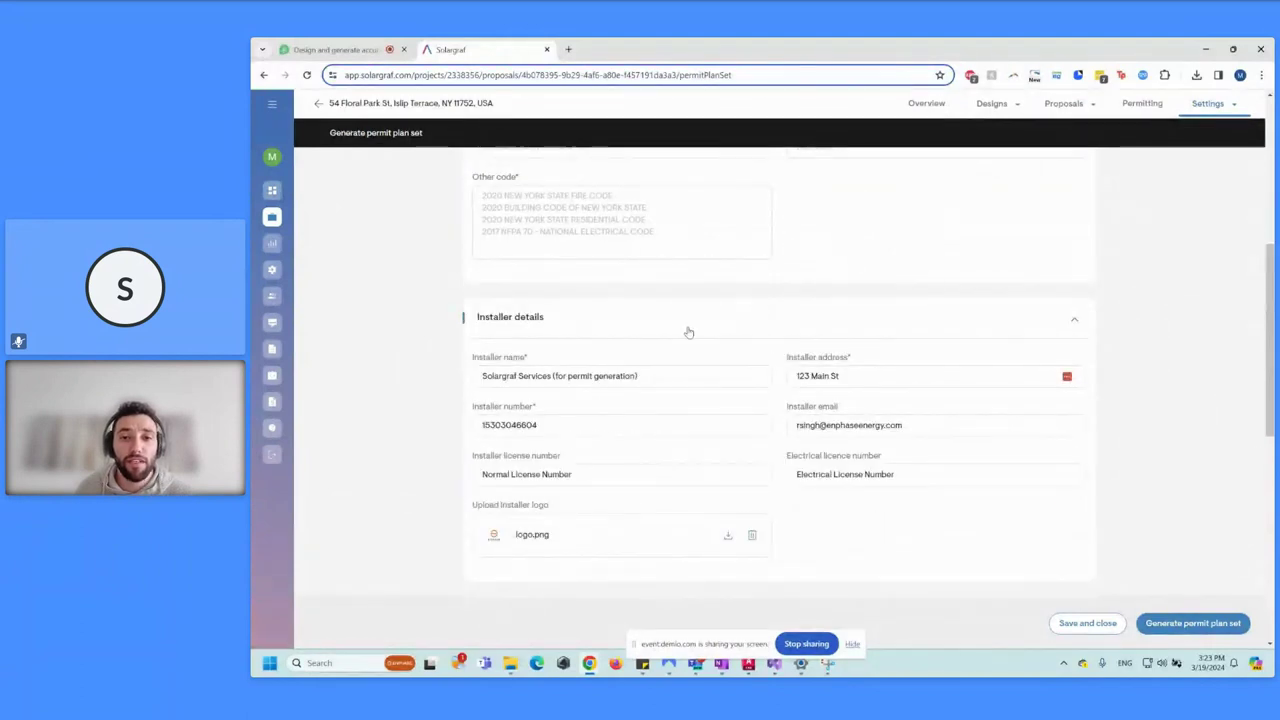
pyautogui.scroll(-4, 766, 352)
pyautogui.scroll(3, 766, 352)
pyautogui.scroll(-2, 760, 340)
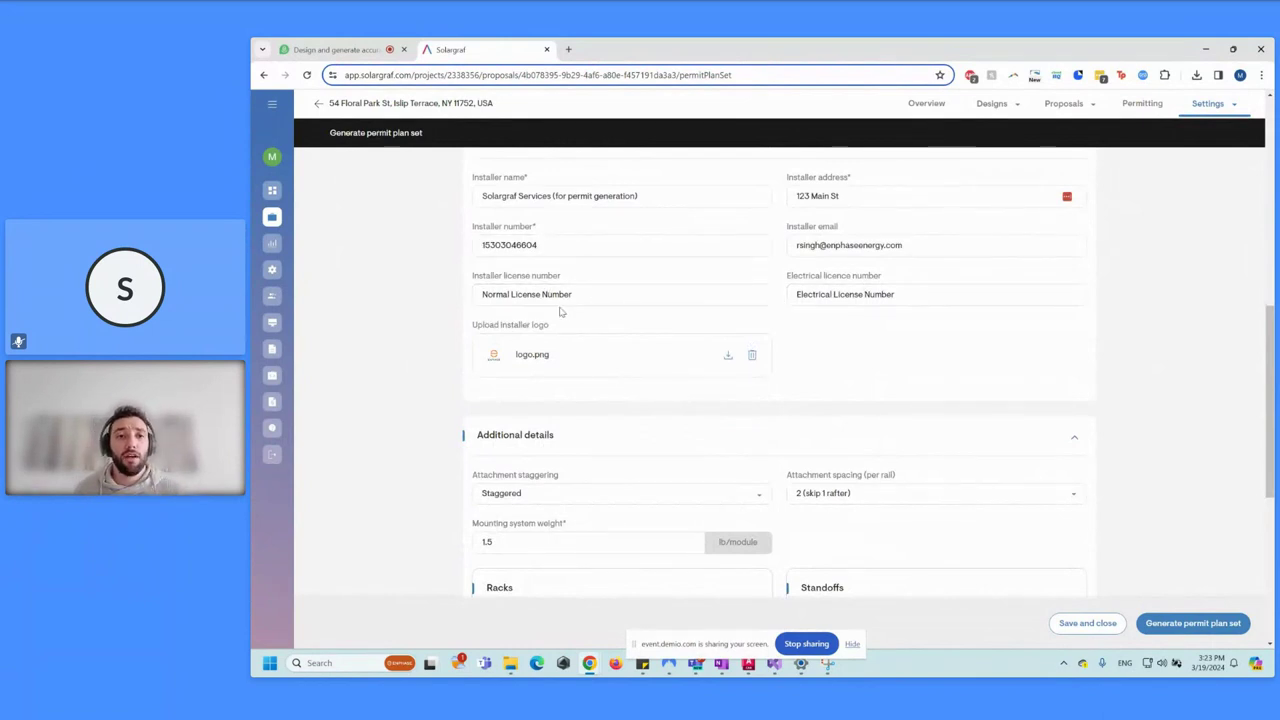
pyautogui.scroll(-1, 566, 297)
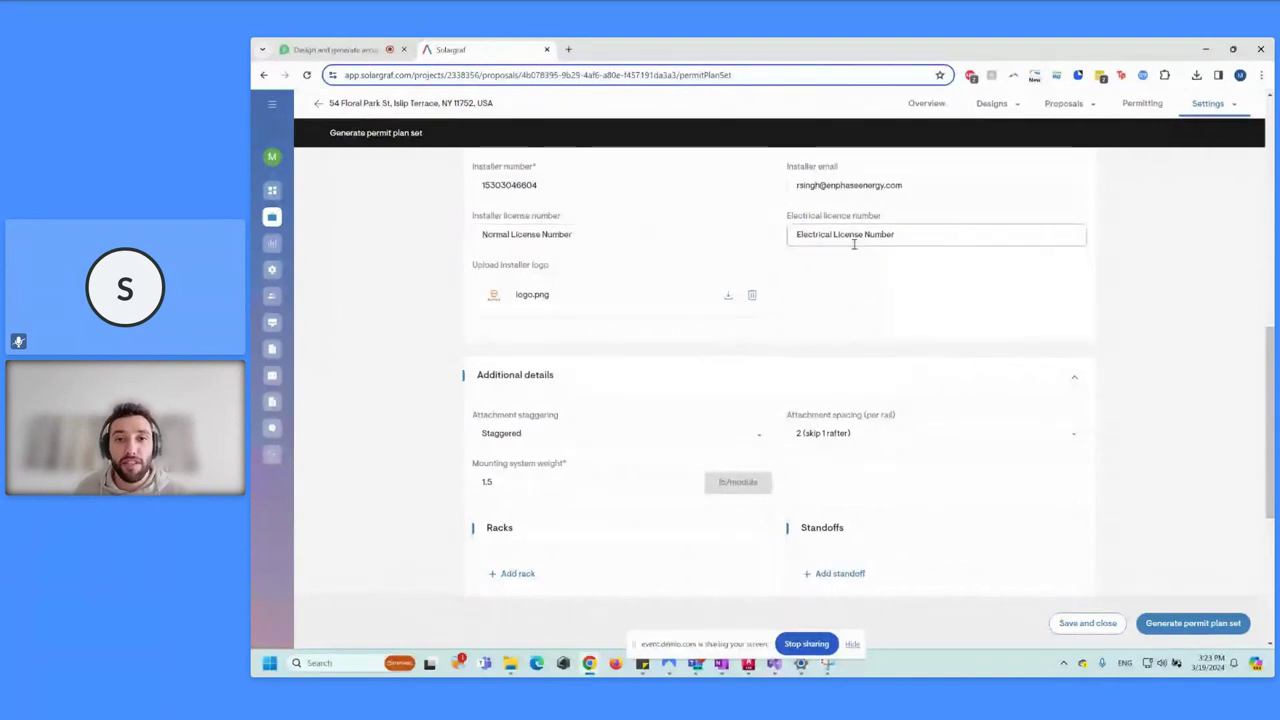
pyautogui.scroll(-1, 820, 281)
pyautogui.scroll(-2, 820, 281)
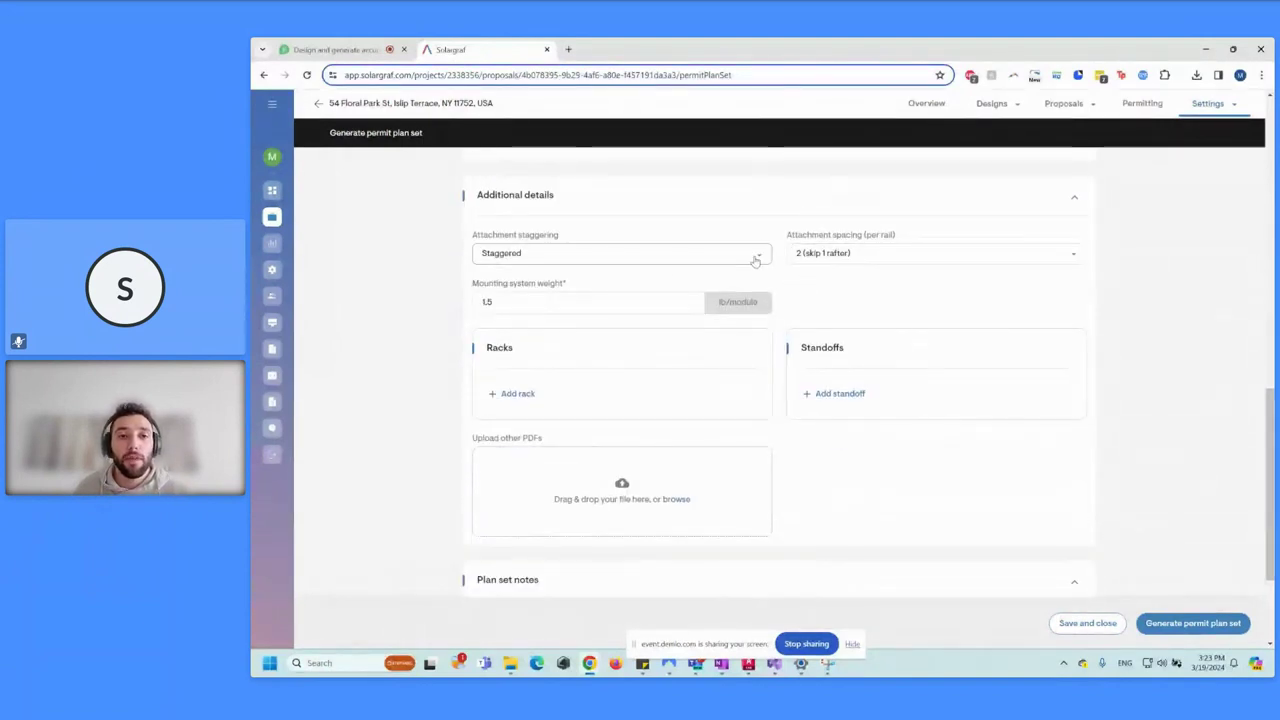
# Keep Staggered attachment staggering and 2 (skip 1 rafter) spacing, then bring up the rack list.
pyautogui.click(639, 255)
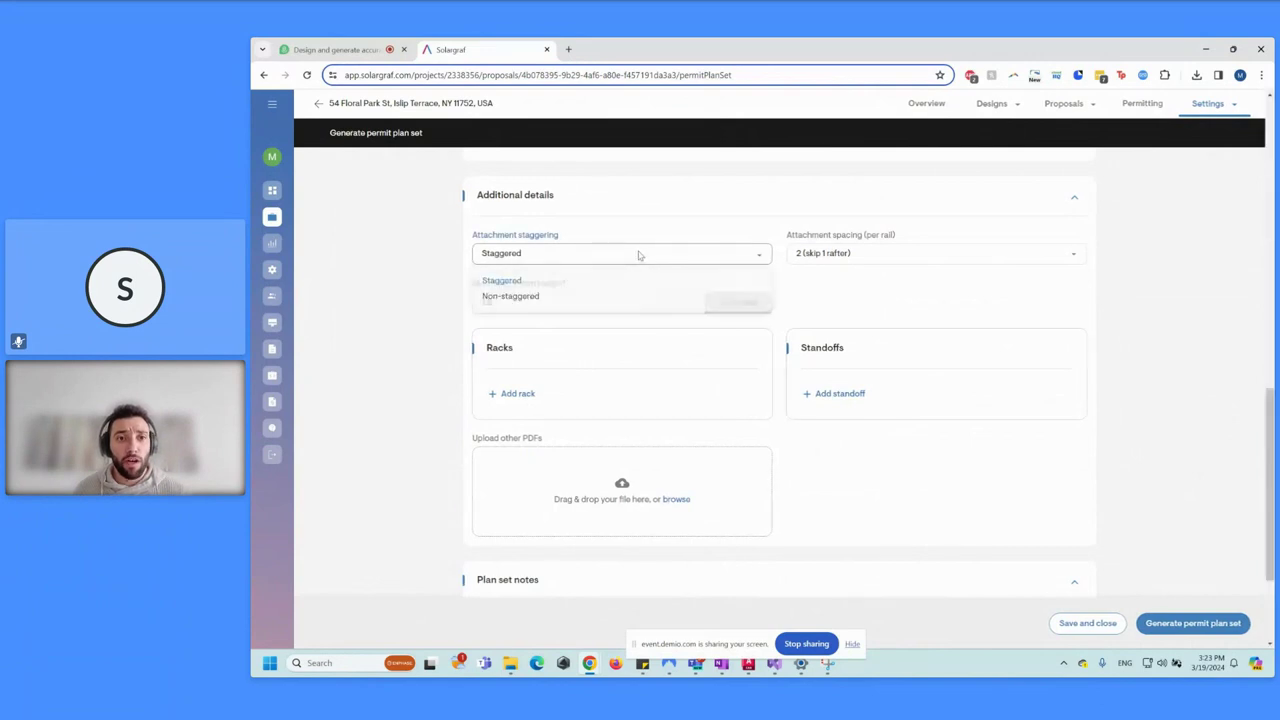
pyautogui.click(636, 256)
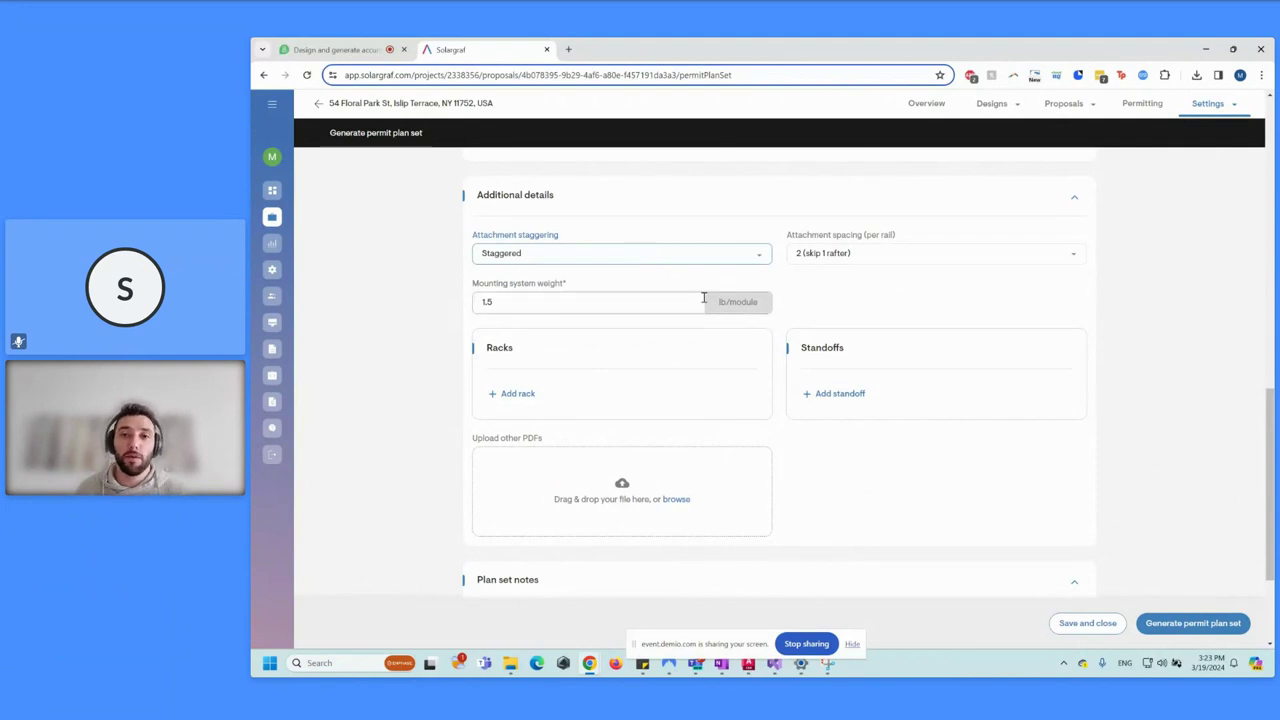
pyautogui.click(856, 255)
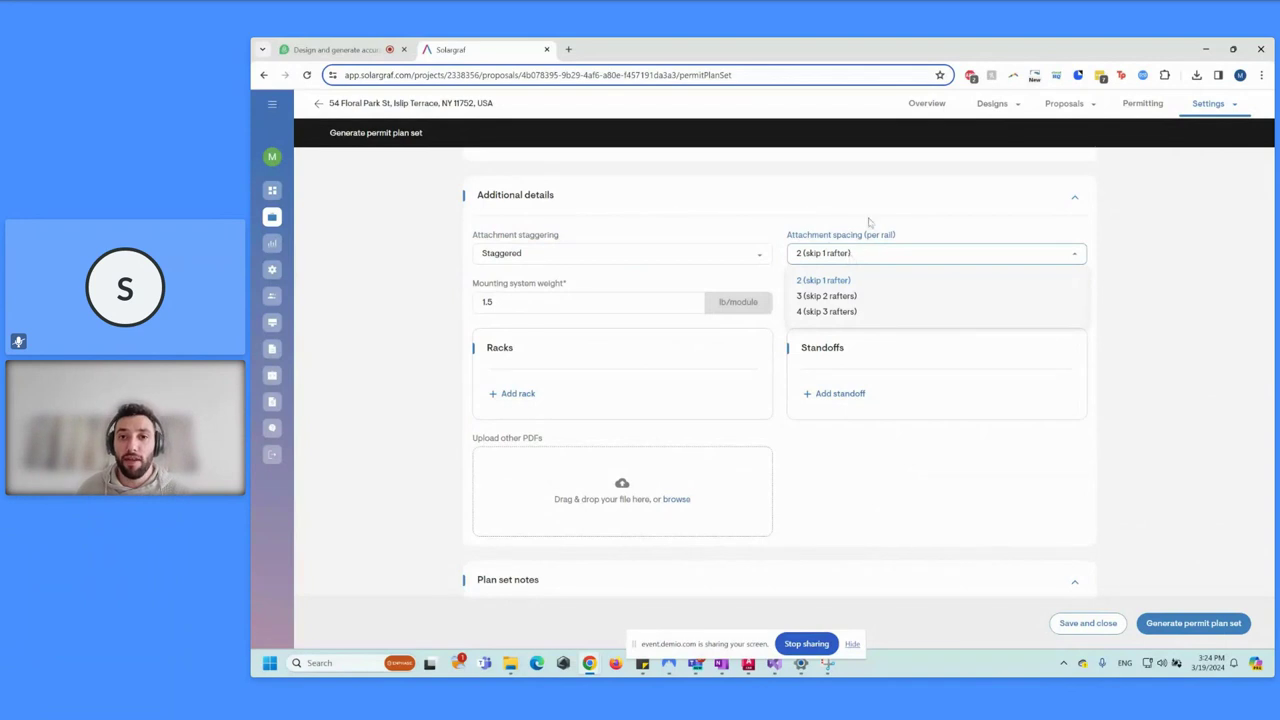
pyautogui.click(866, 226)
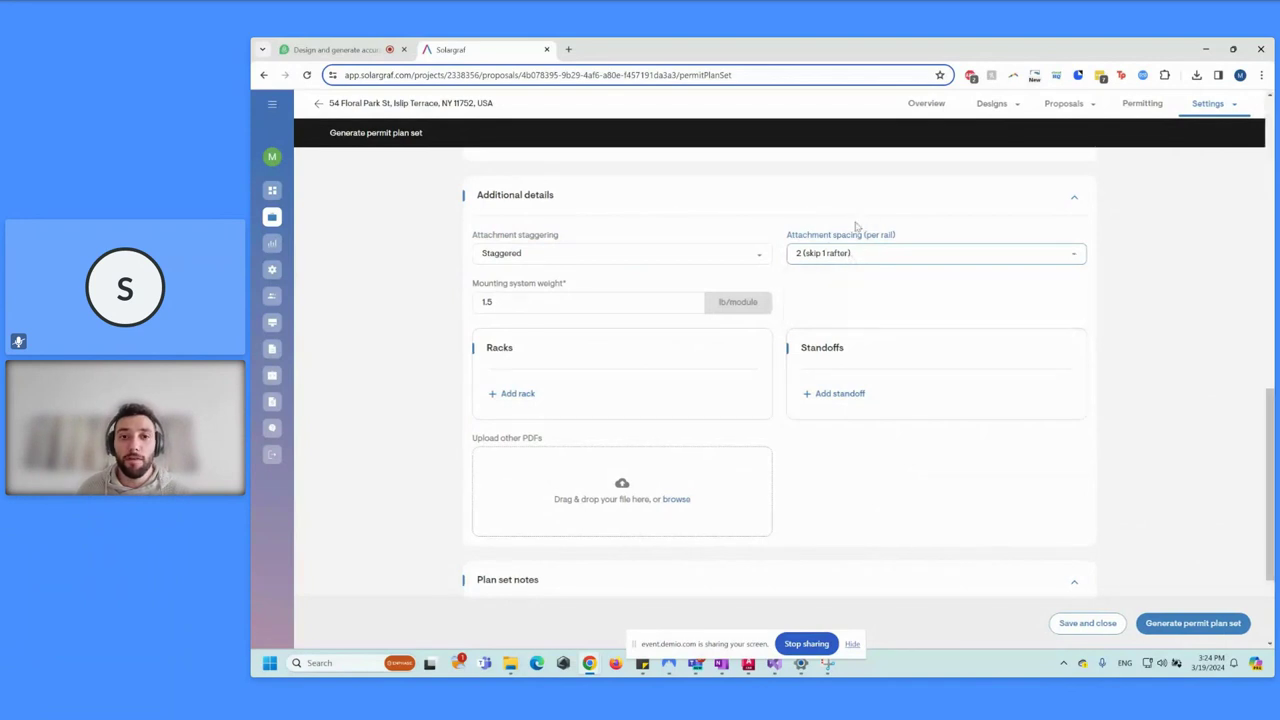
pyautogui.click(530, 392)
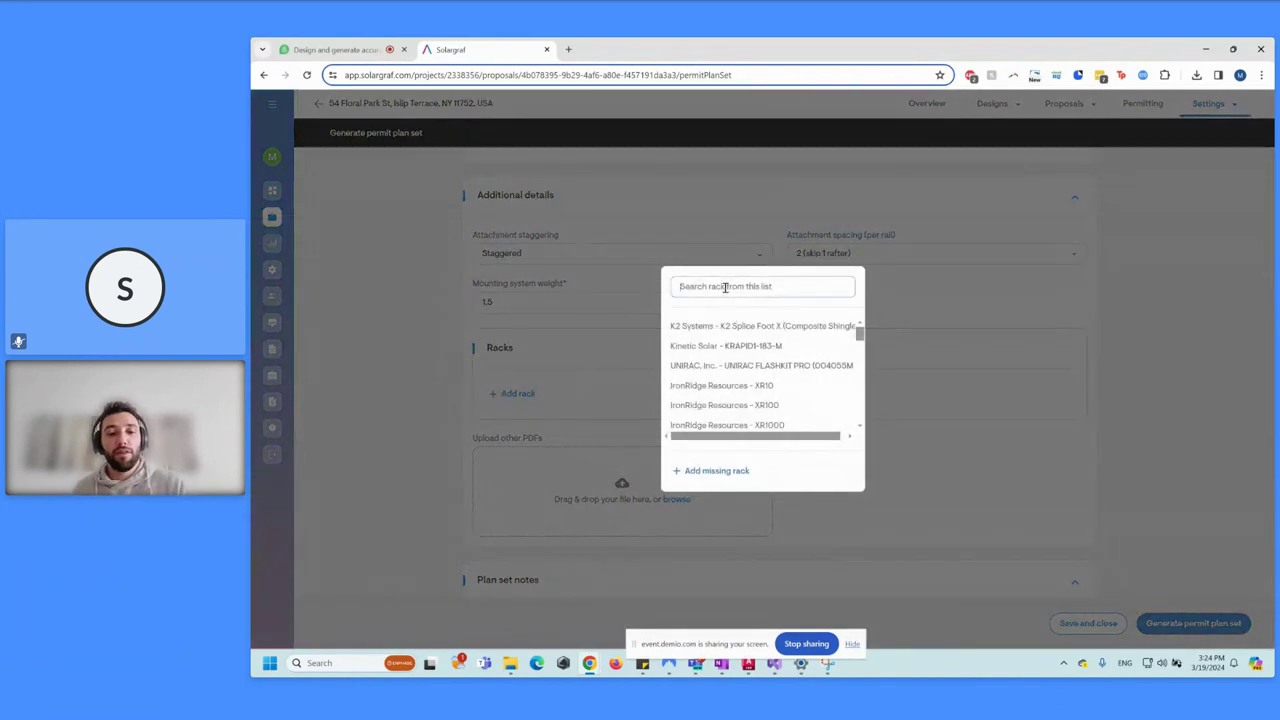
# Choose the IronRidge XR10 rack and the IronRidge FlashFoot2 standoff.
pyautogui.click(725, 287)
pyautogui.write('xr')
pyautogui.click(720, 358)
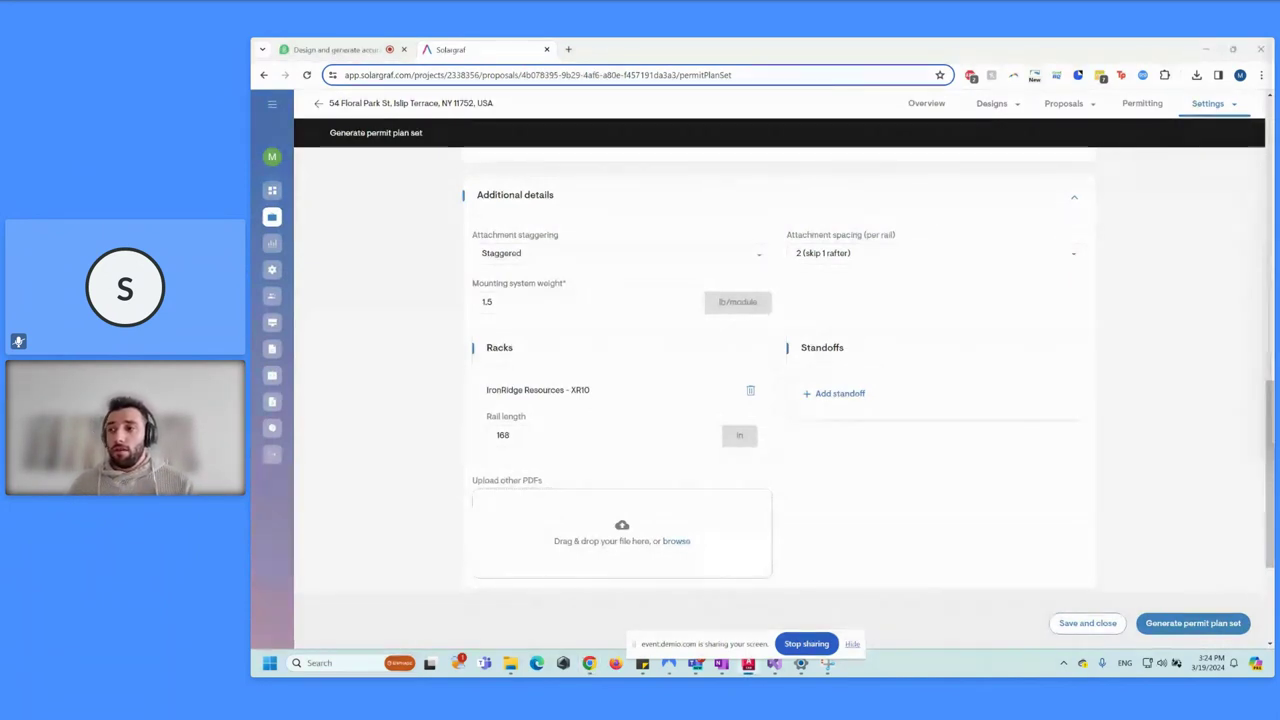
pyautogui.click(840, 393)
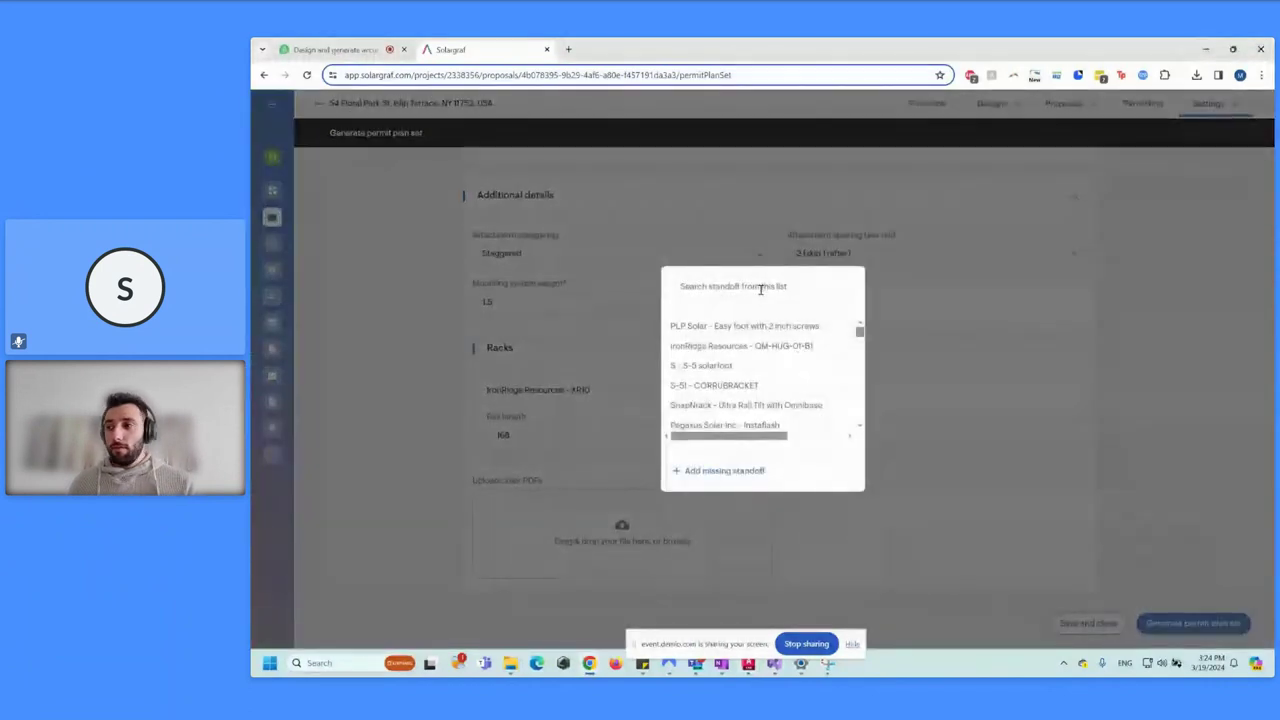
pyautogui.click(760, 288)
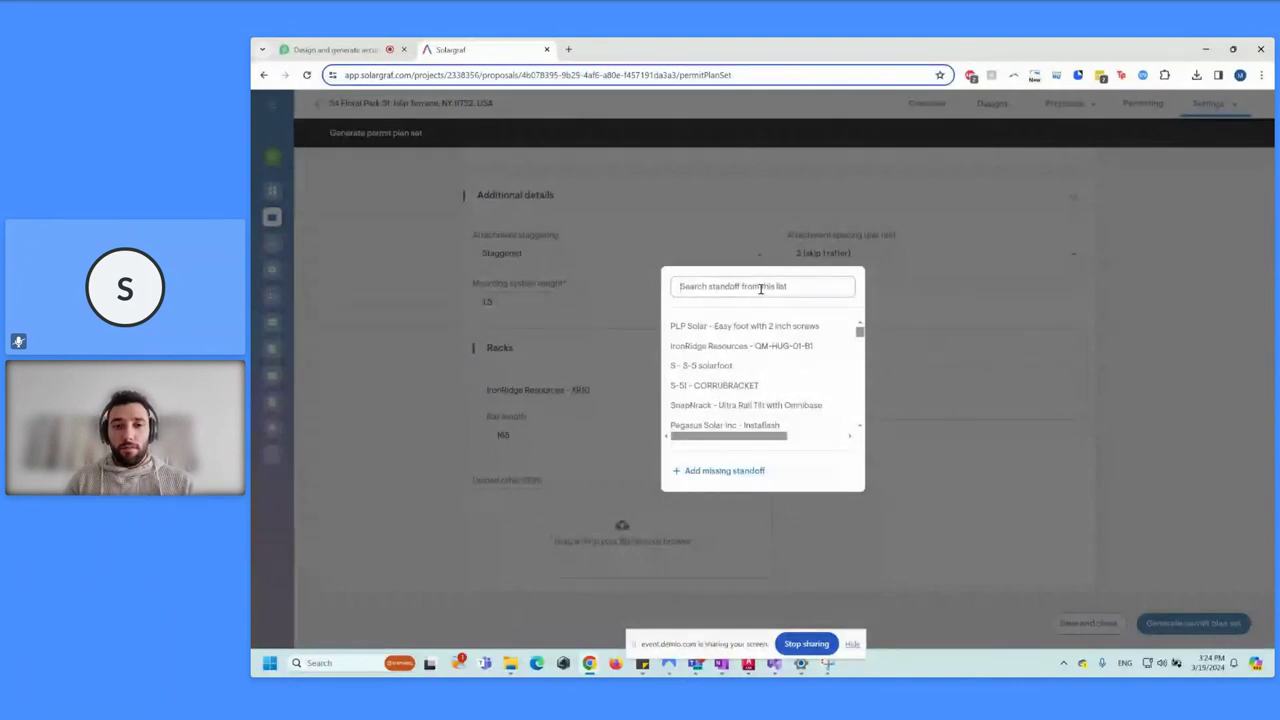
pyautogui.write('ironri')
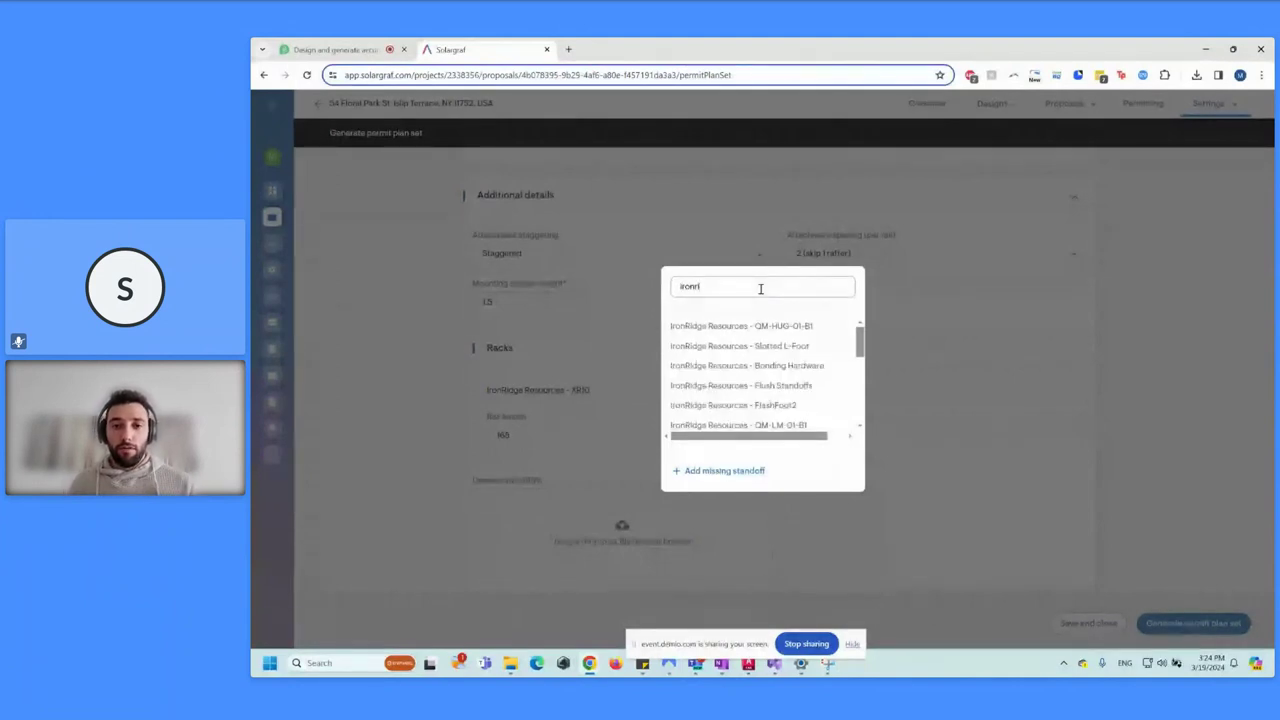
pyautogui.click(765, 405)
# Generate the permit plan set and minimize Chrome to the desktop.
pyautogui.scroll(-1, 880, 416)
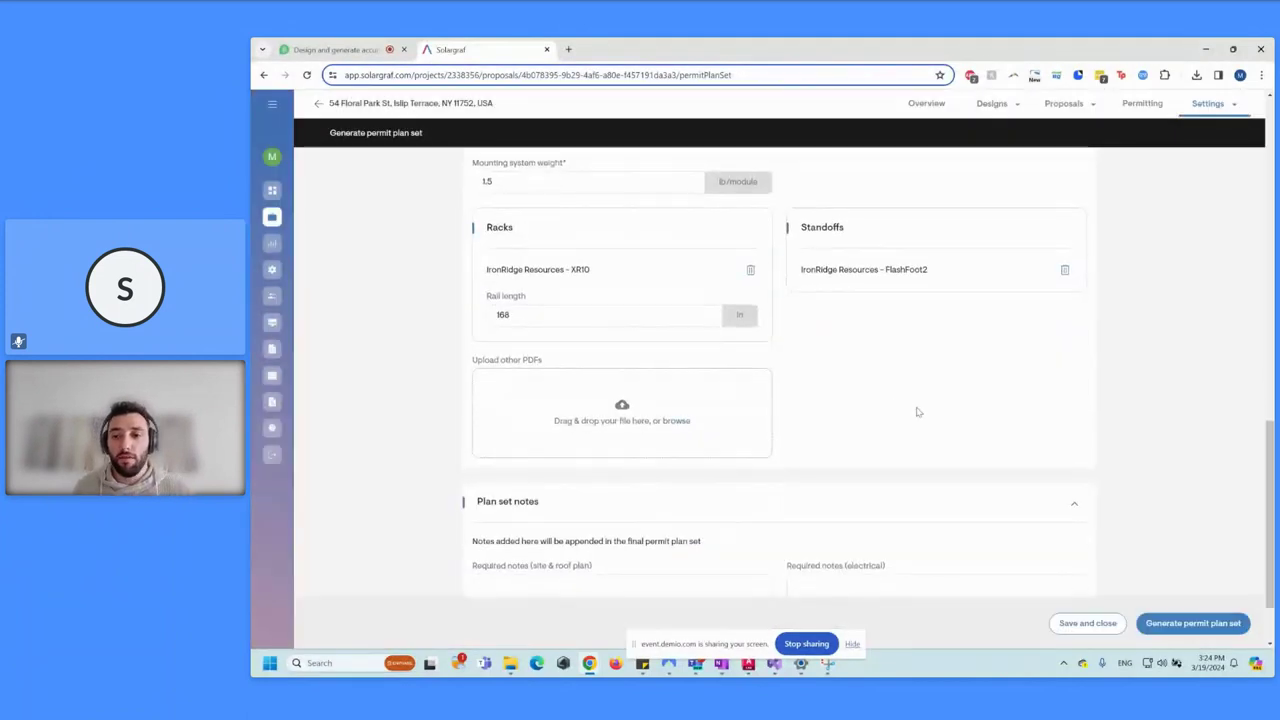
pyautogui.scroll(-1, 950, 410)
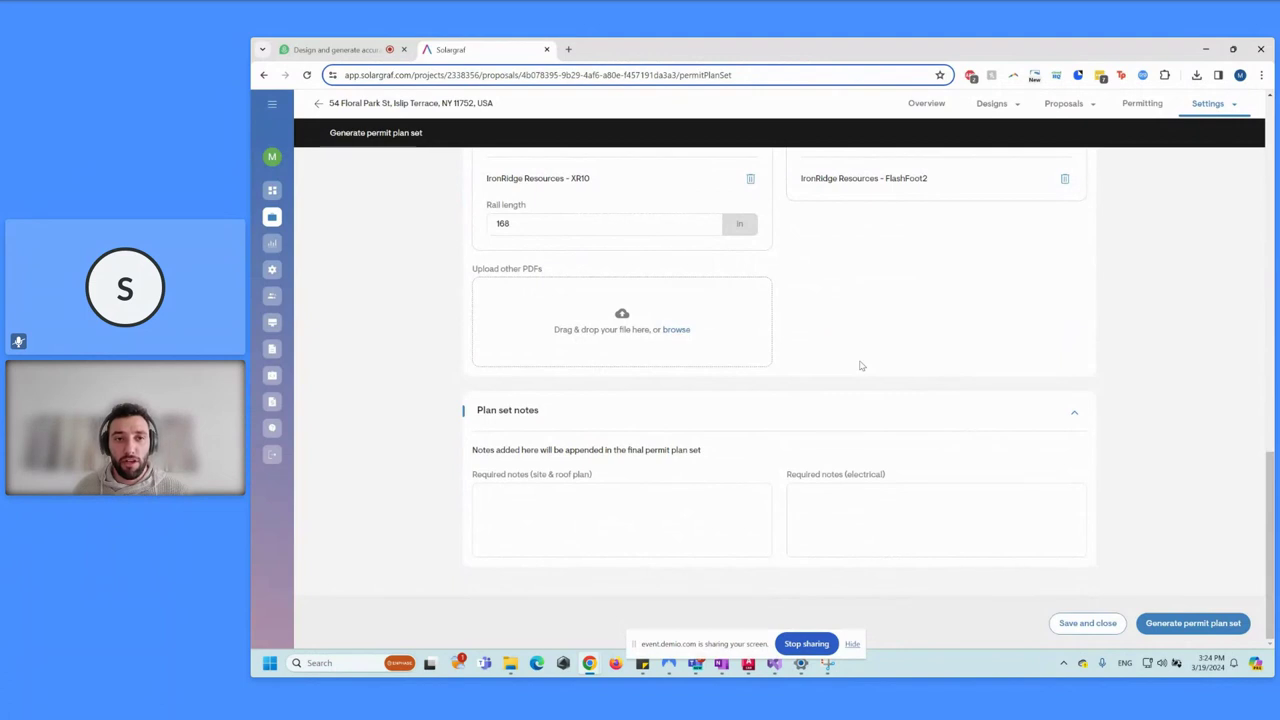
pyautogui.scroll(1, 830, 364)
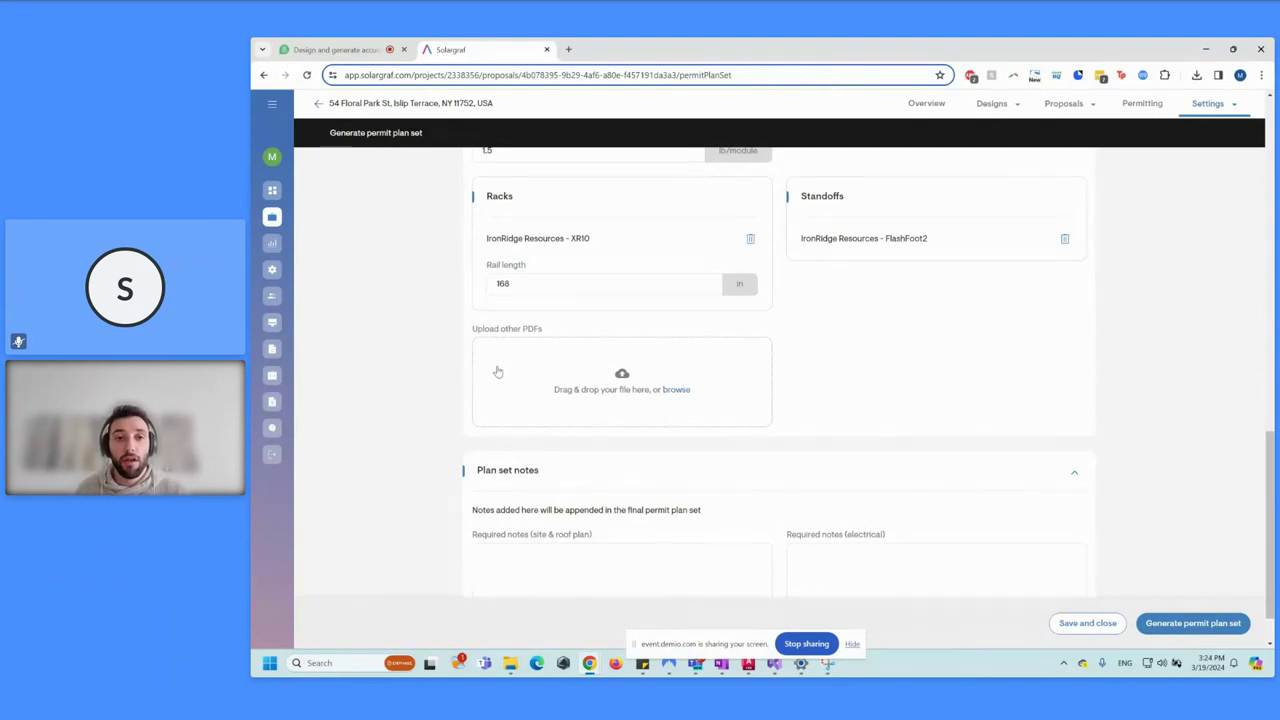
pyautogui.click(1162, 627)
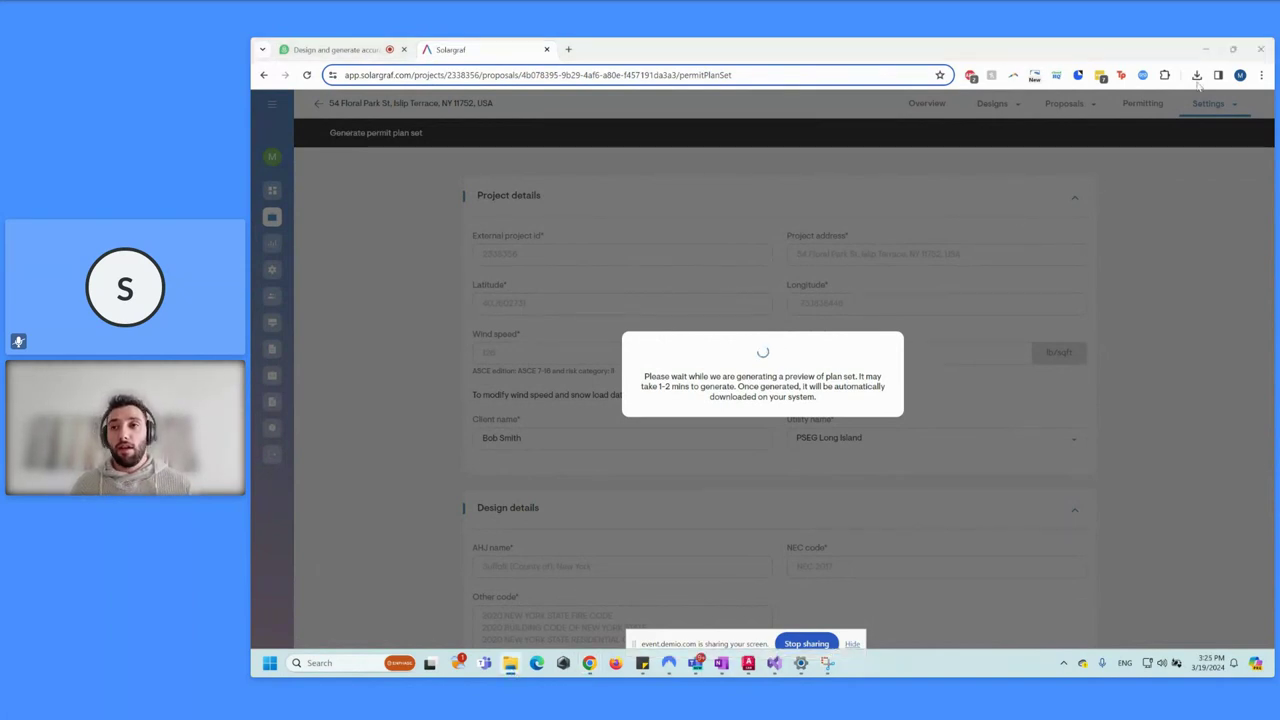
pyautogui.click(1205, 49)
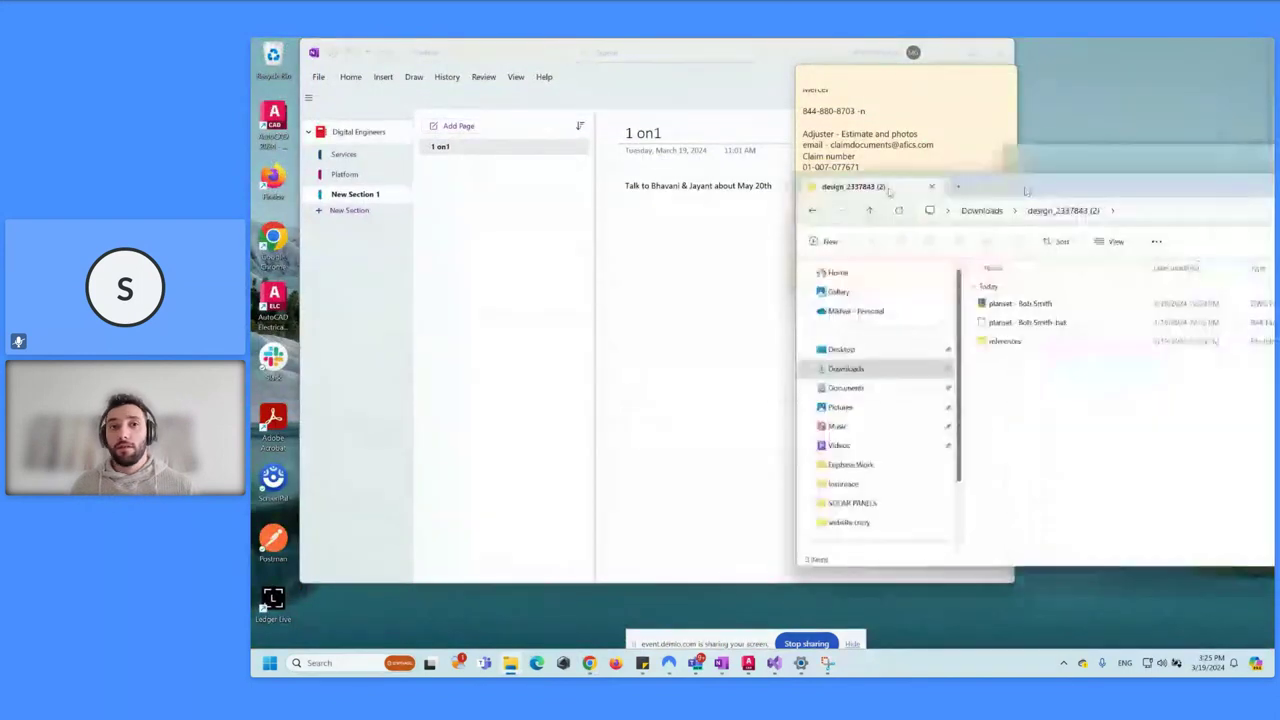
# Maximize the Downloads design folder and open the planset DWG in AutoCAD.
pyautogui.moveTo(584, 176); pyautogui.dragTo(576, 146)
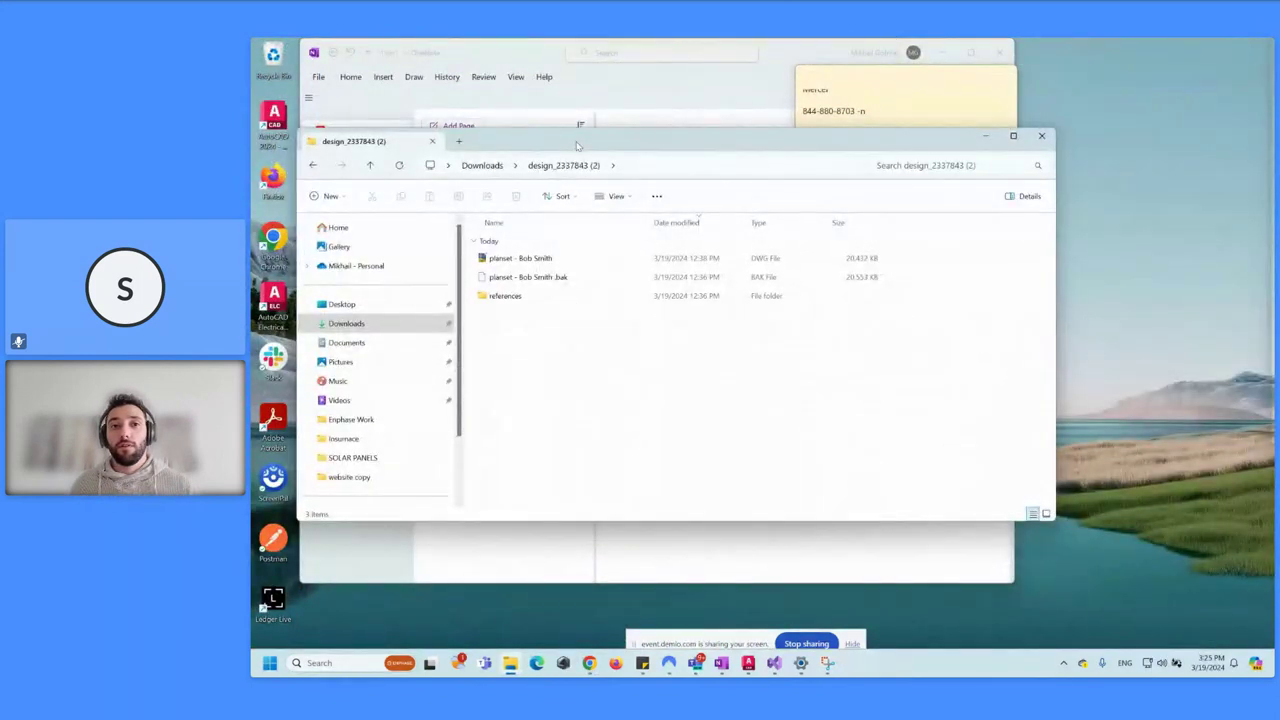
pyautogui.doubleClick(576, 146)
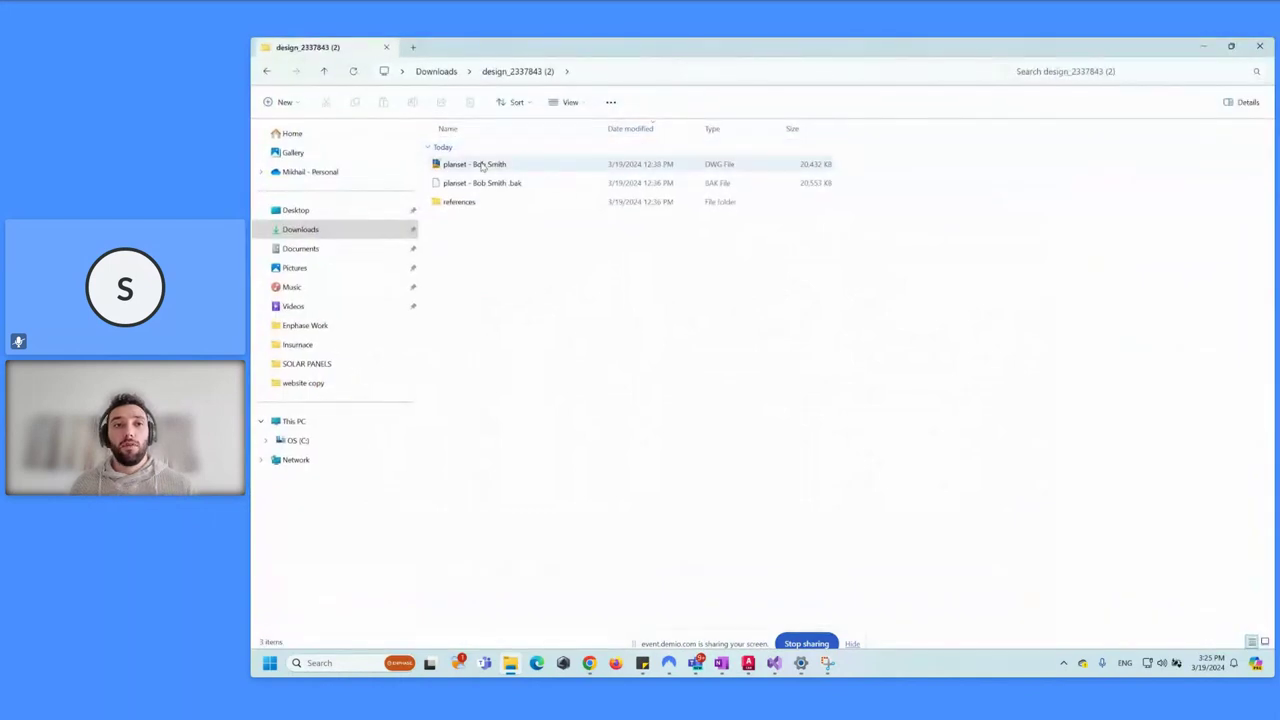
pyautogui.click(551, 166)
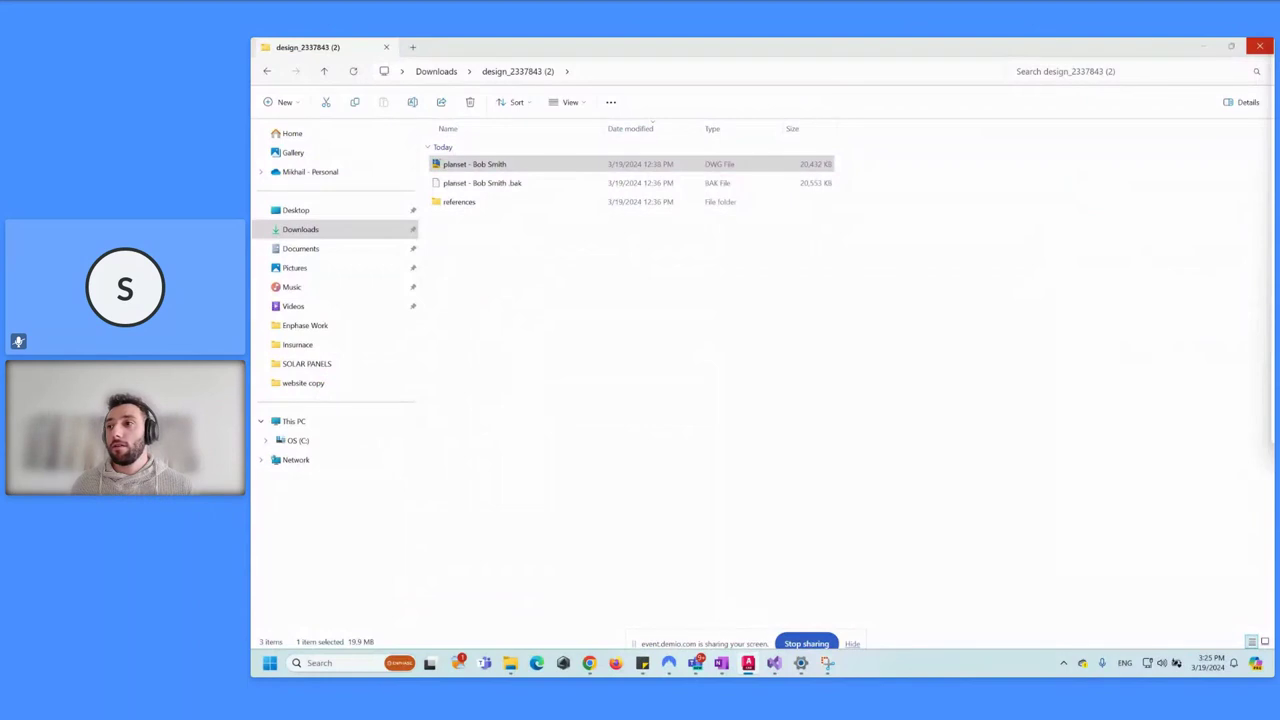
pyautogui.moveTo(1279, 138); pyautogui.dragTo(1187, 224)
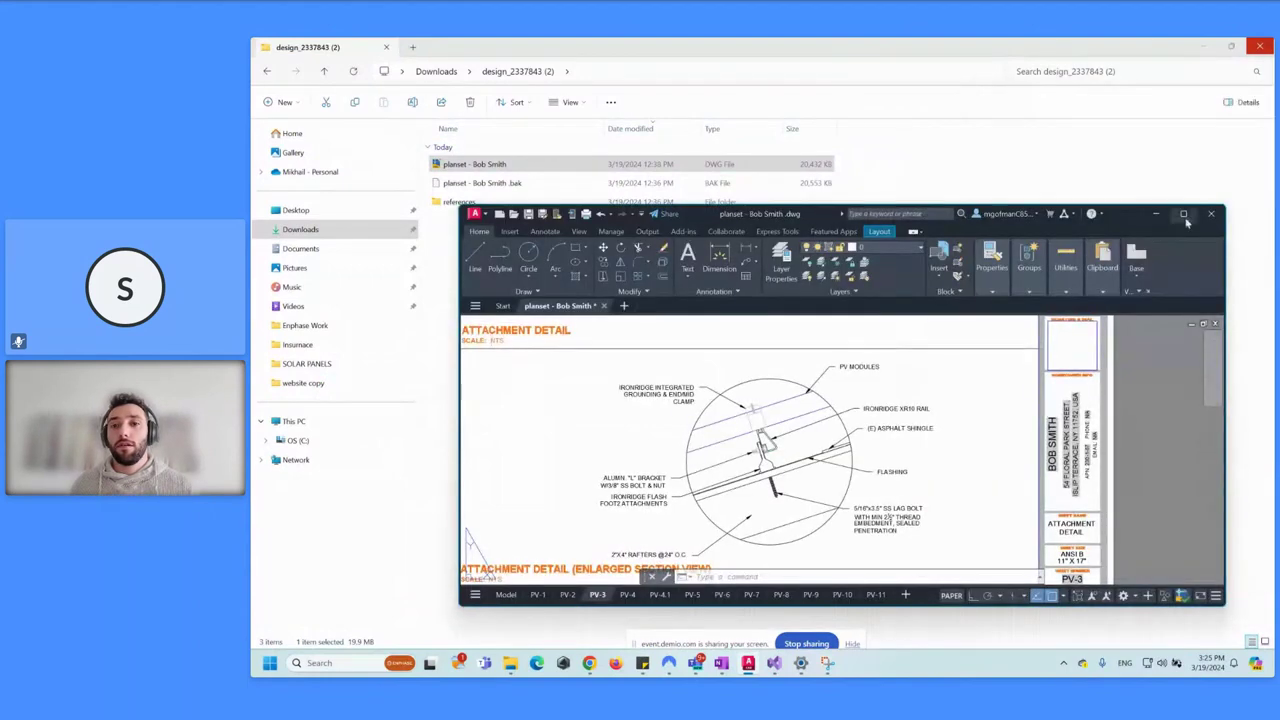
# Maximize the drawing and view the PV-1, PV-4.1 and PV-4 sheets, ending on PV-4.
pyautogui.click(1183, 214)
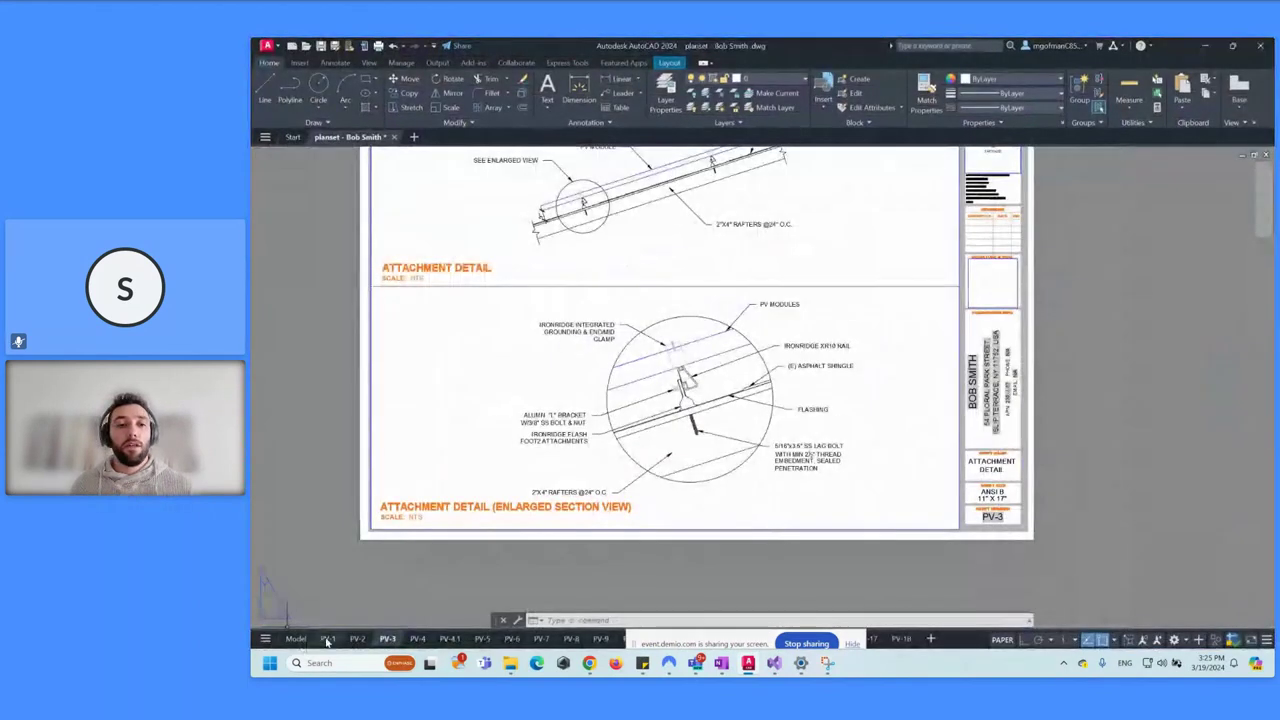
pyautogui.click(327, 639)
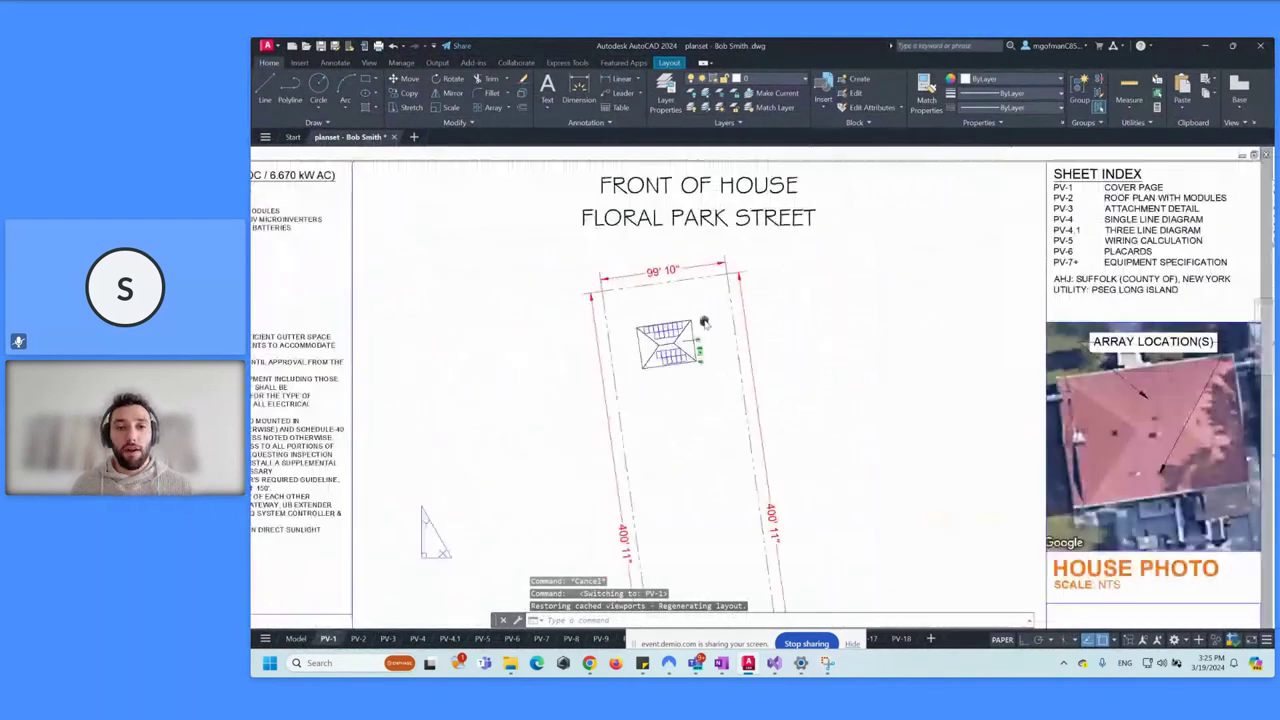
pyautogui.scroll(-4, 692, 311)
pyautogui.scroll(2, 680, 300)
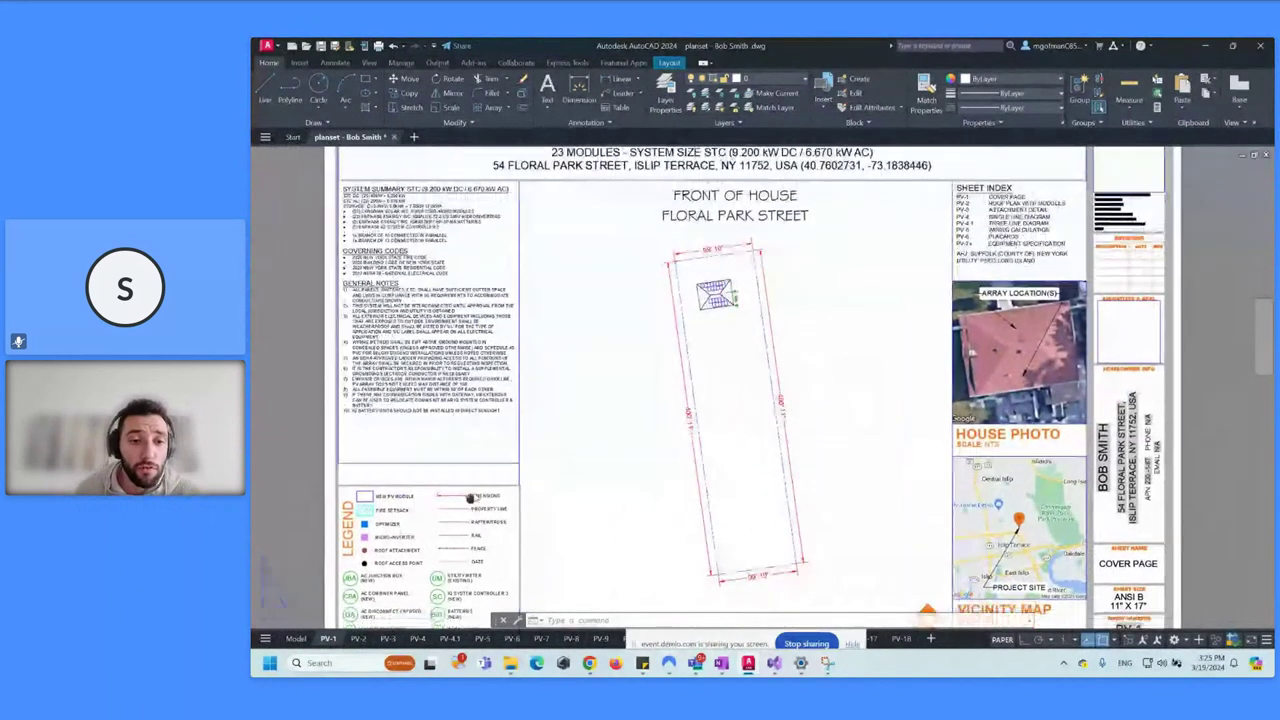
pyautogui.click(451, 639)
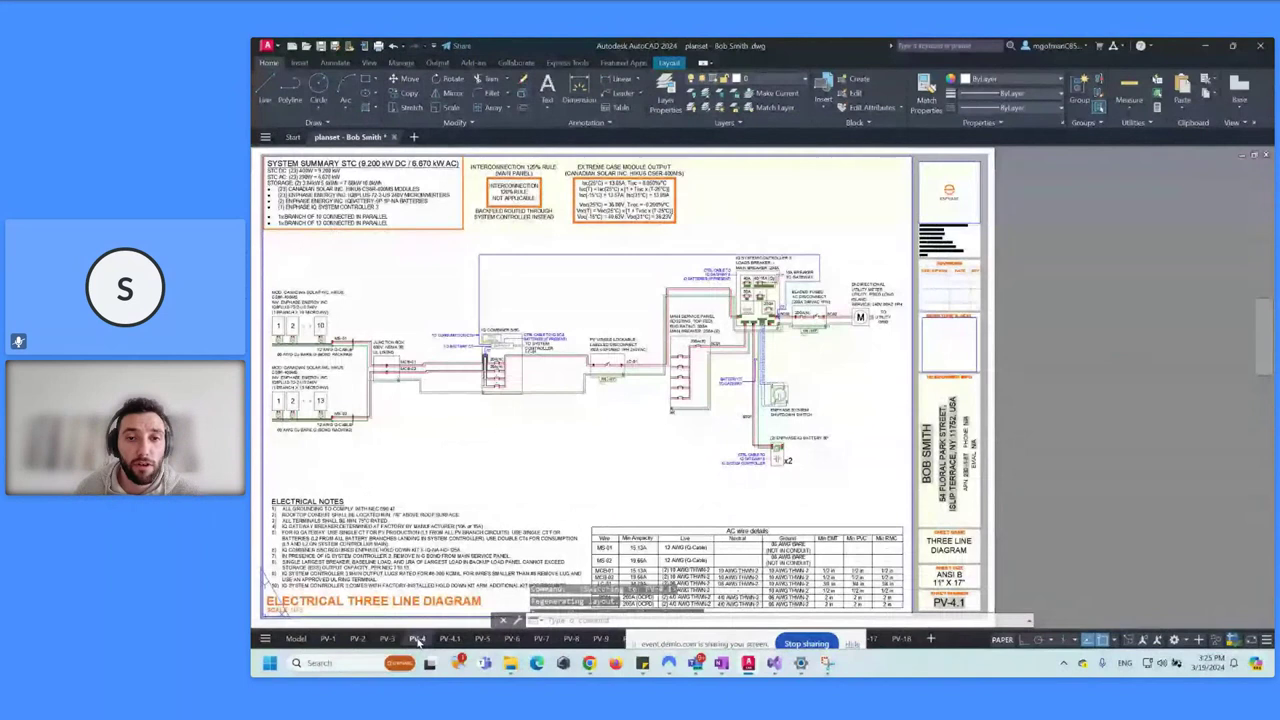
pyautogui.click(418, 639)
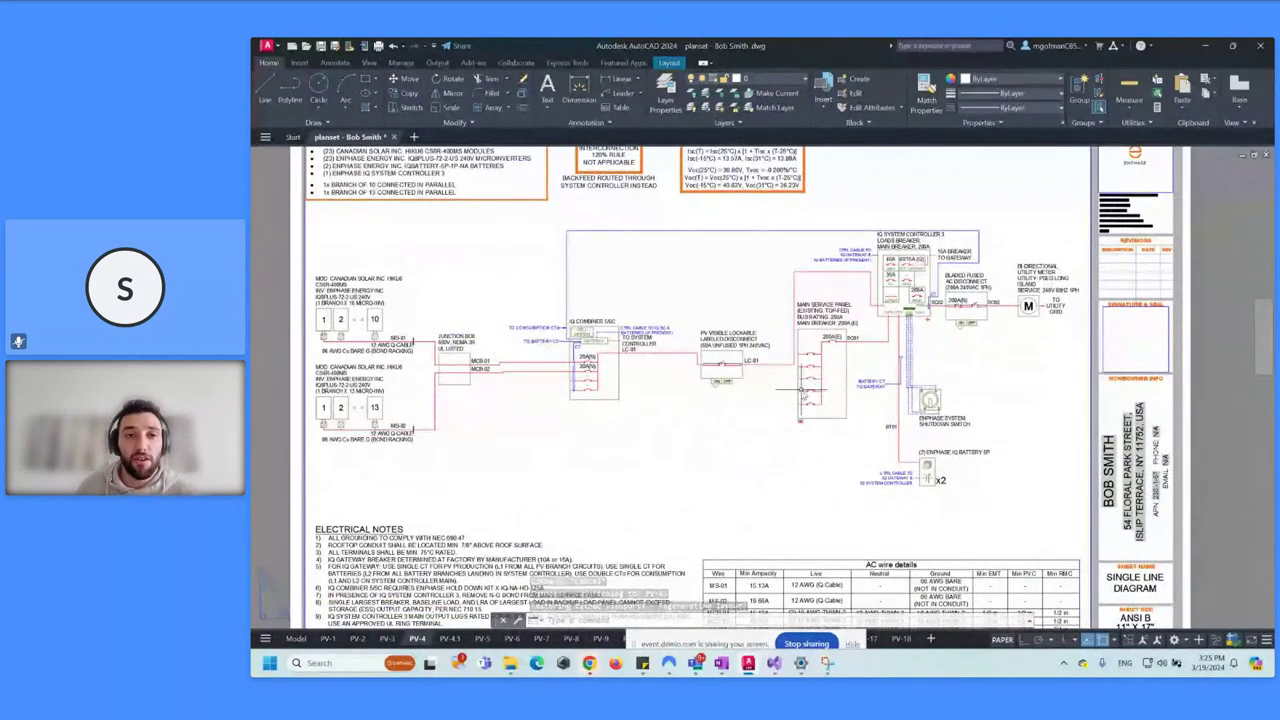
pyautogui.moveTo(800, 390); pyautogui.dragTo(776, 408, button='middle')
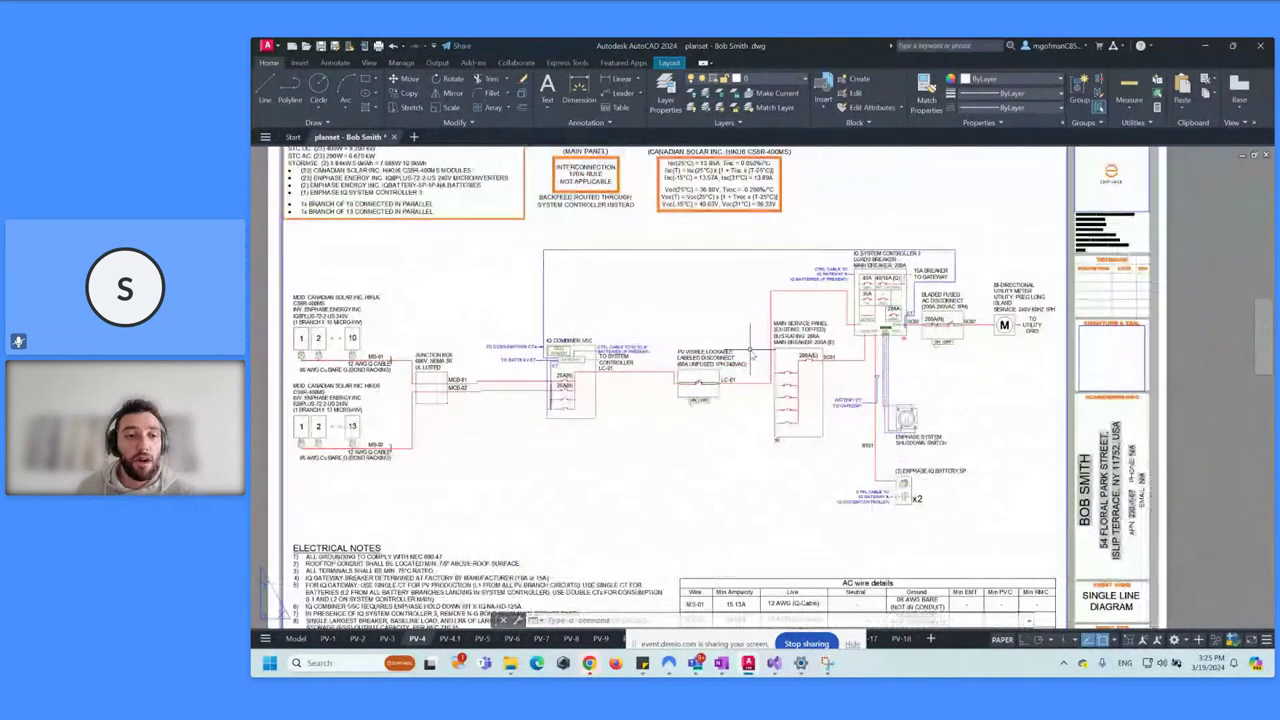
pyautogui.click(328, 639)
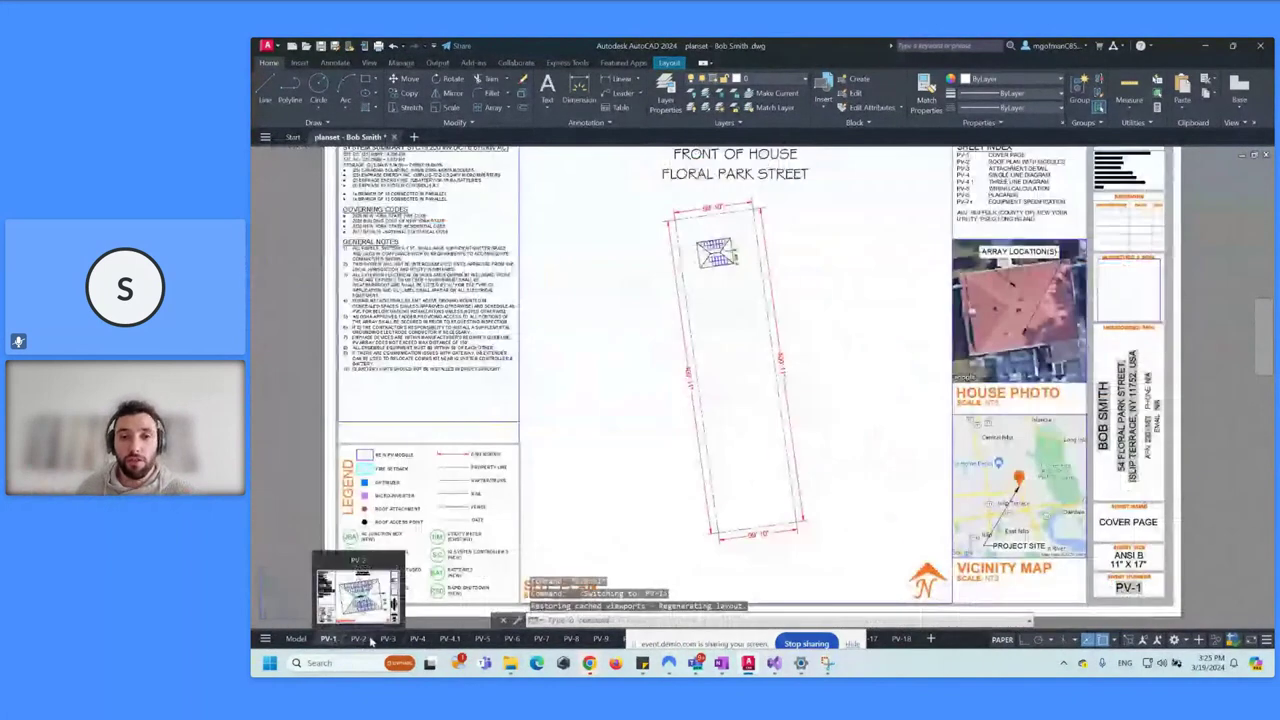
pyautogui.scroll(-3, 735, 316)
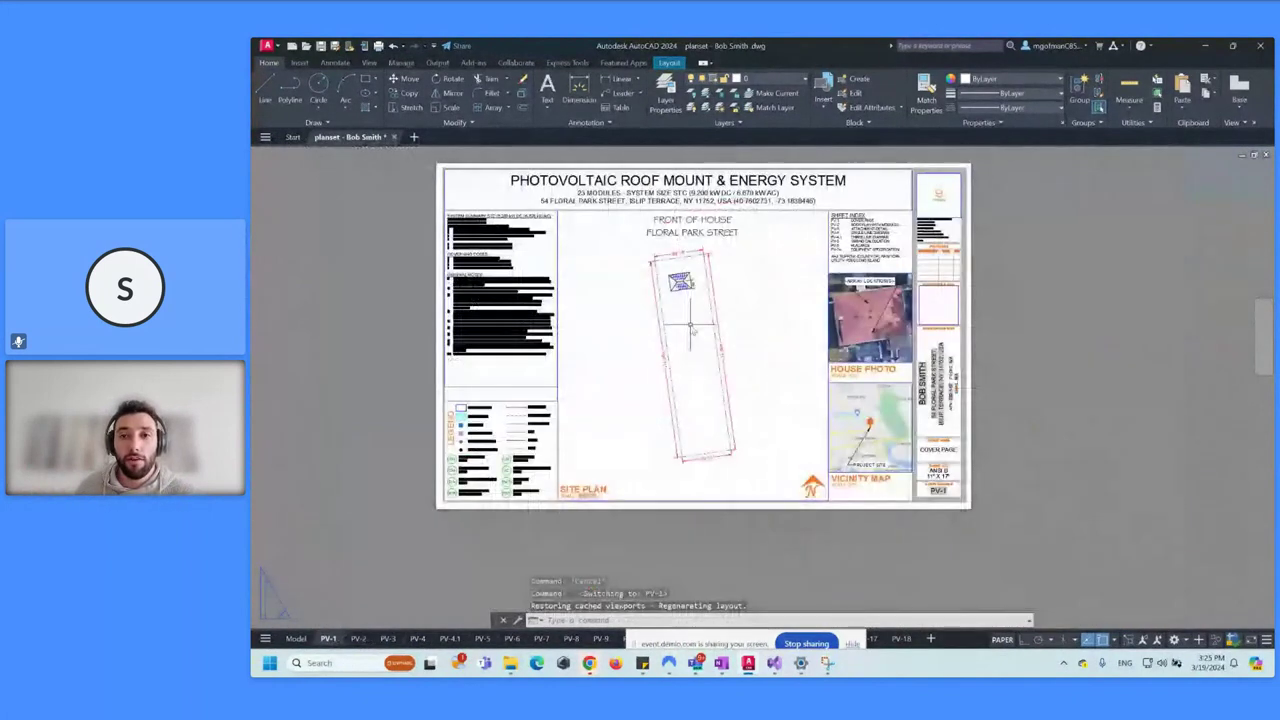
pyautogui.scroll(3, 725, 299)
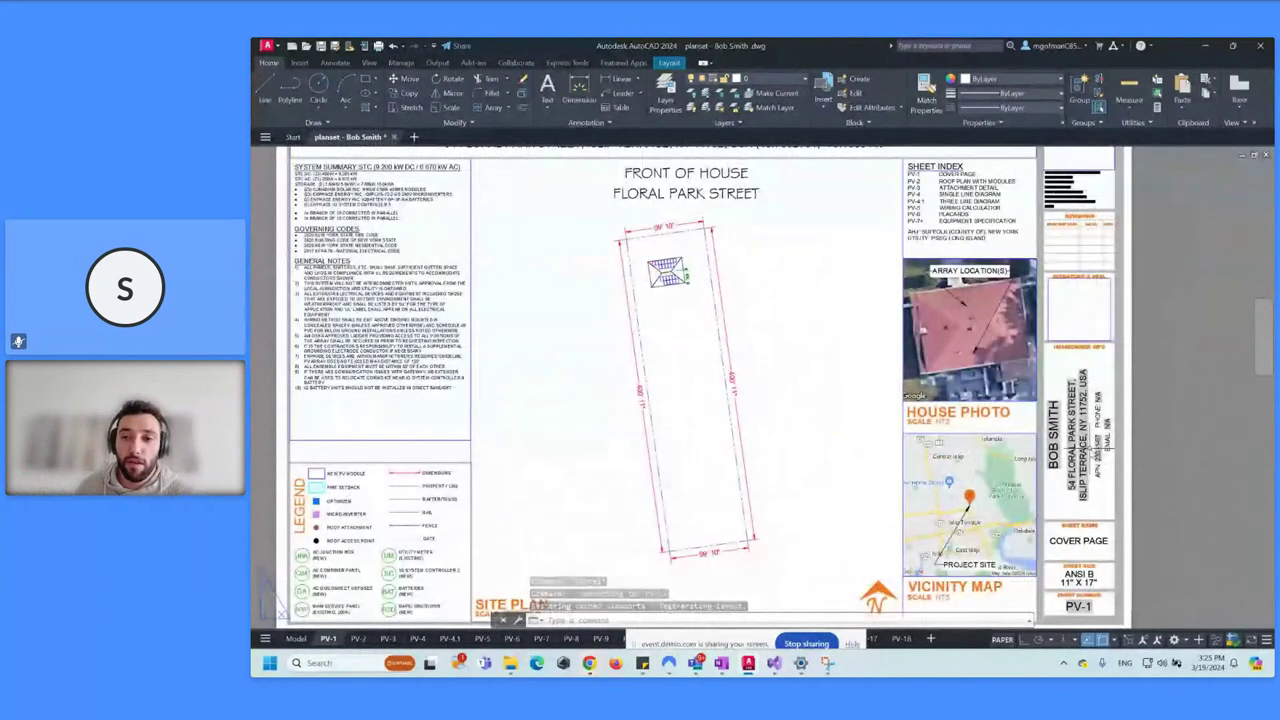
pyautogui.scroll(4, 978, 349)
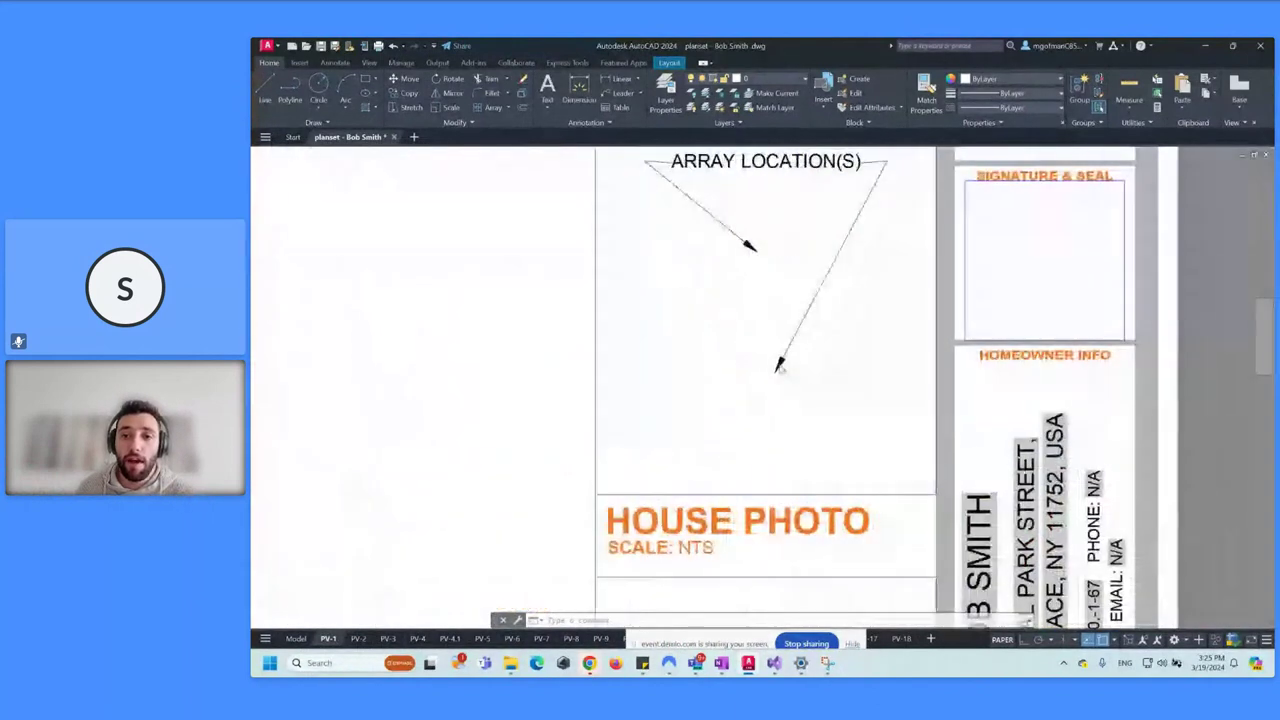
pyautogui.scroll(-2, 801, 392)
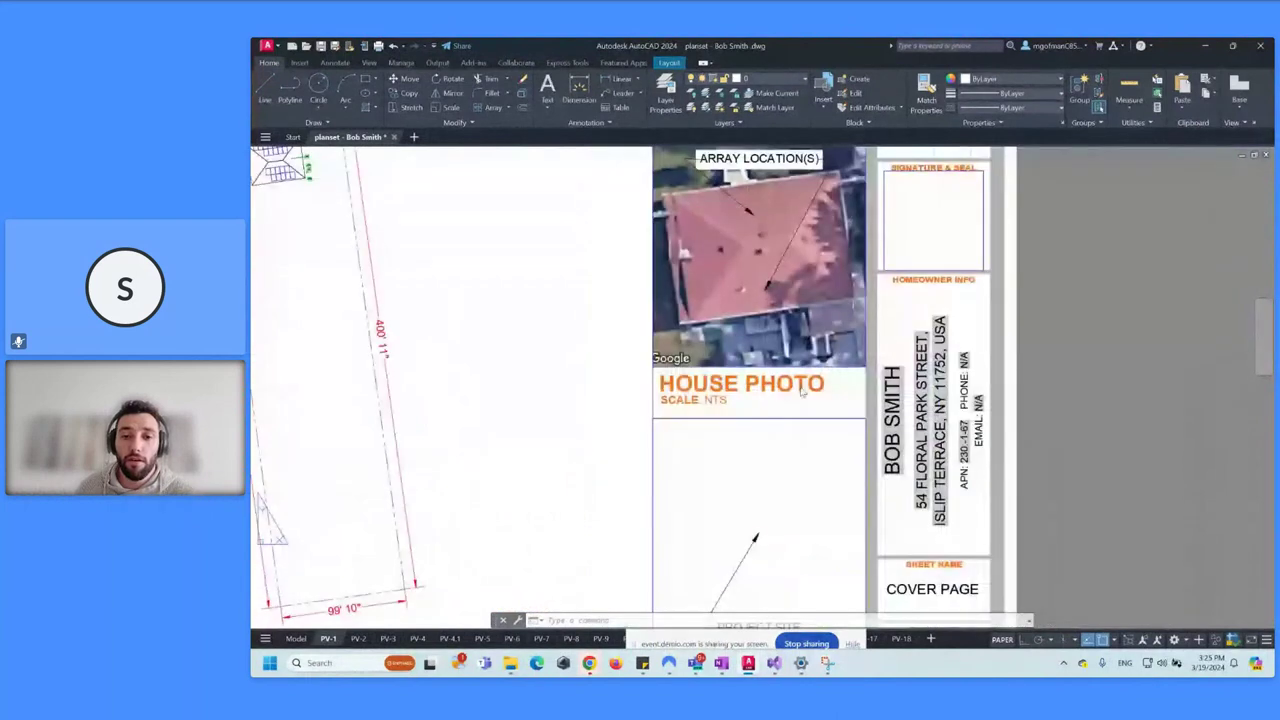
pyautogui.moveTo(801, 392); pyautogui.dragTo(790, 279, button='middle')
pyautogui.scroll(-3, 762, 412)
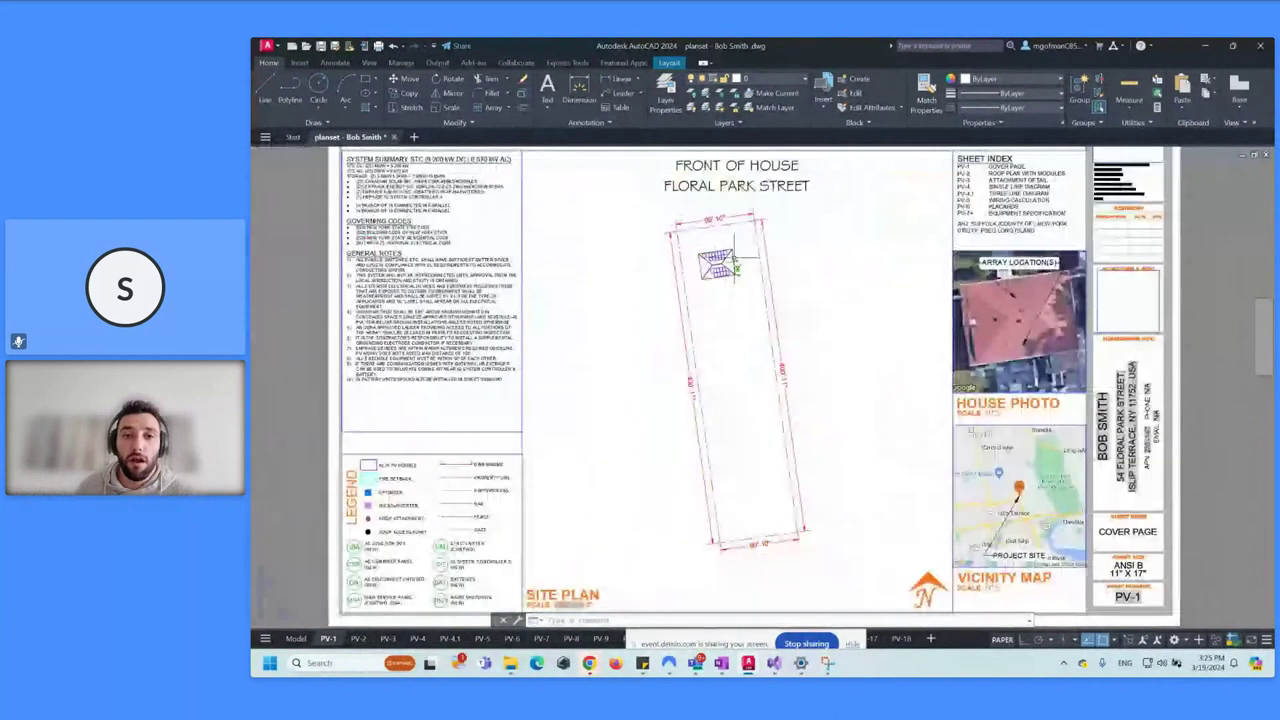
pyautogui.scroll(5, 739, 268)
pyautogui.scroll(4, 739, 268)
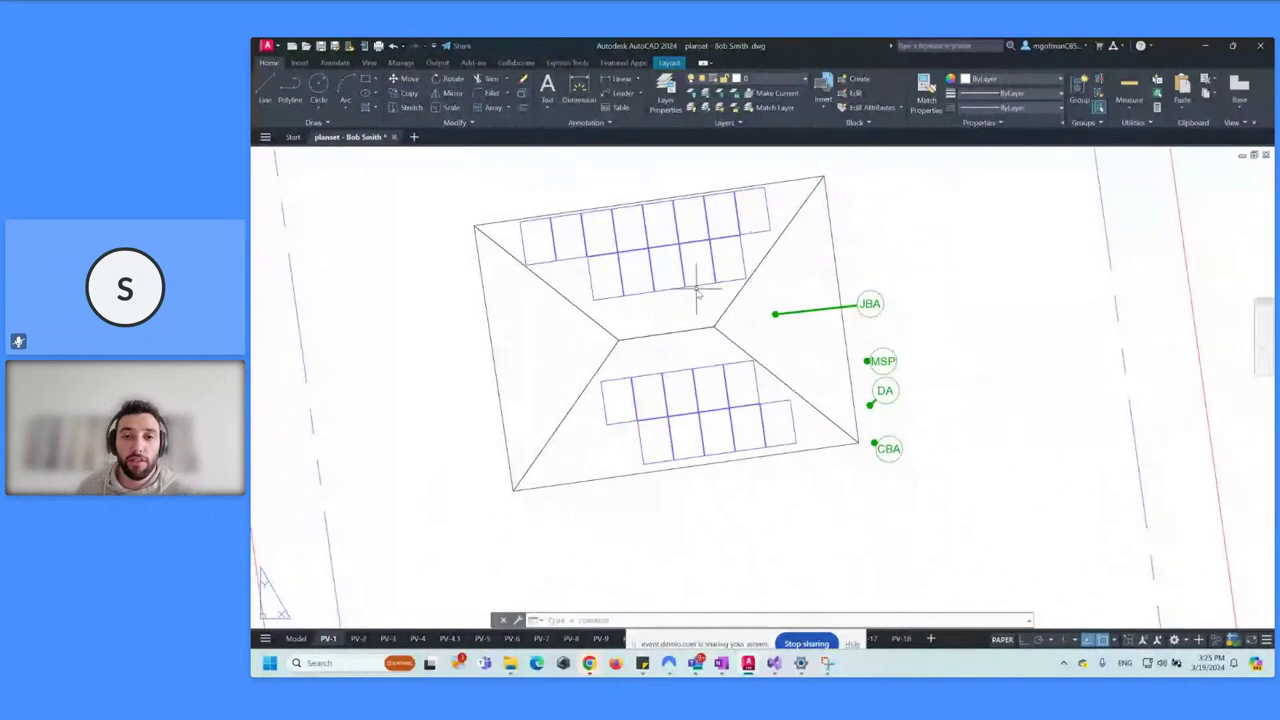
pyautogui.scroll(-4, 697, 290)
pyautogui.scroll(-2, 702, 297)
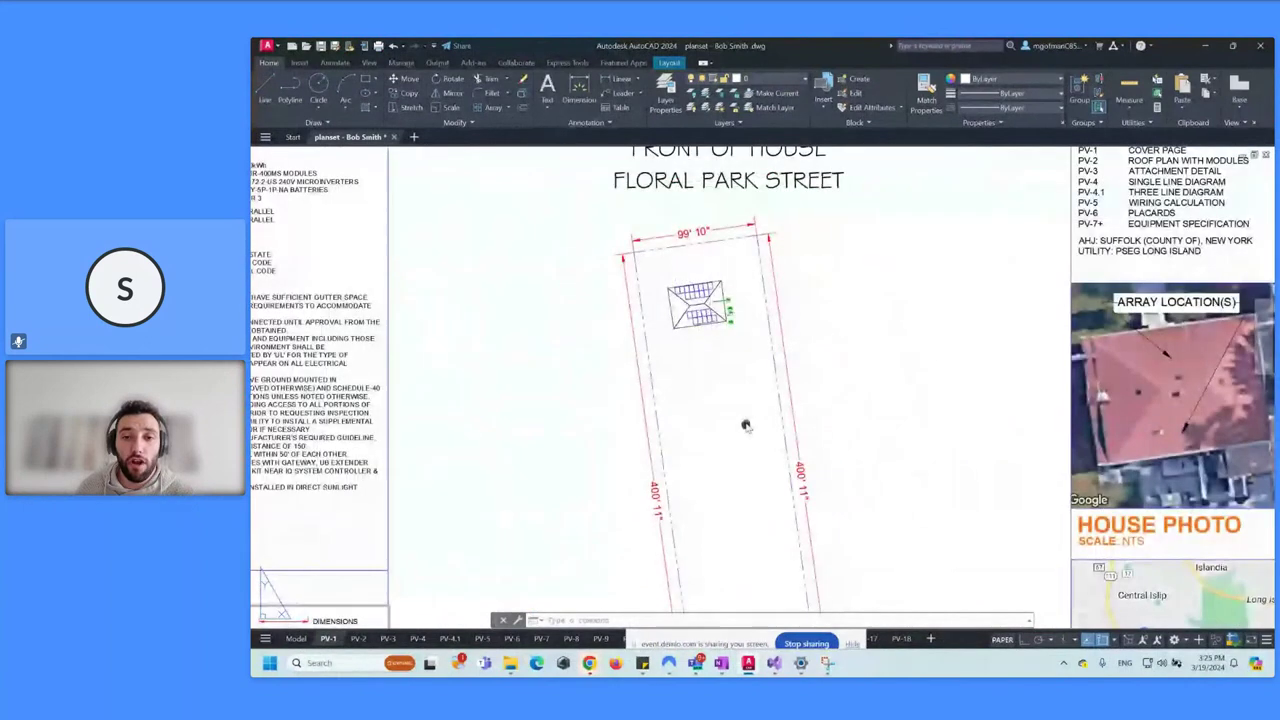
pyautogui.scroll(-2, 745, 426)
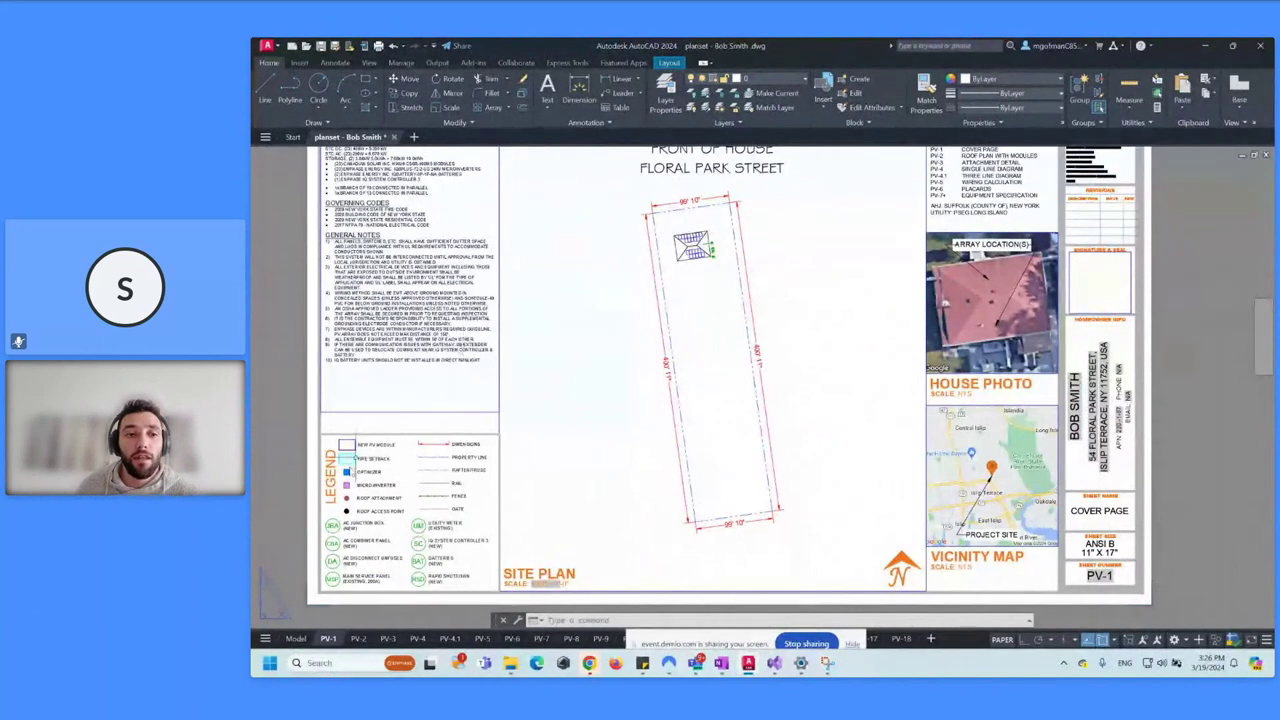
pyautogui.scroll(2, 455, 376)
pyautogui.scroll(2, 455, 376)
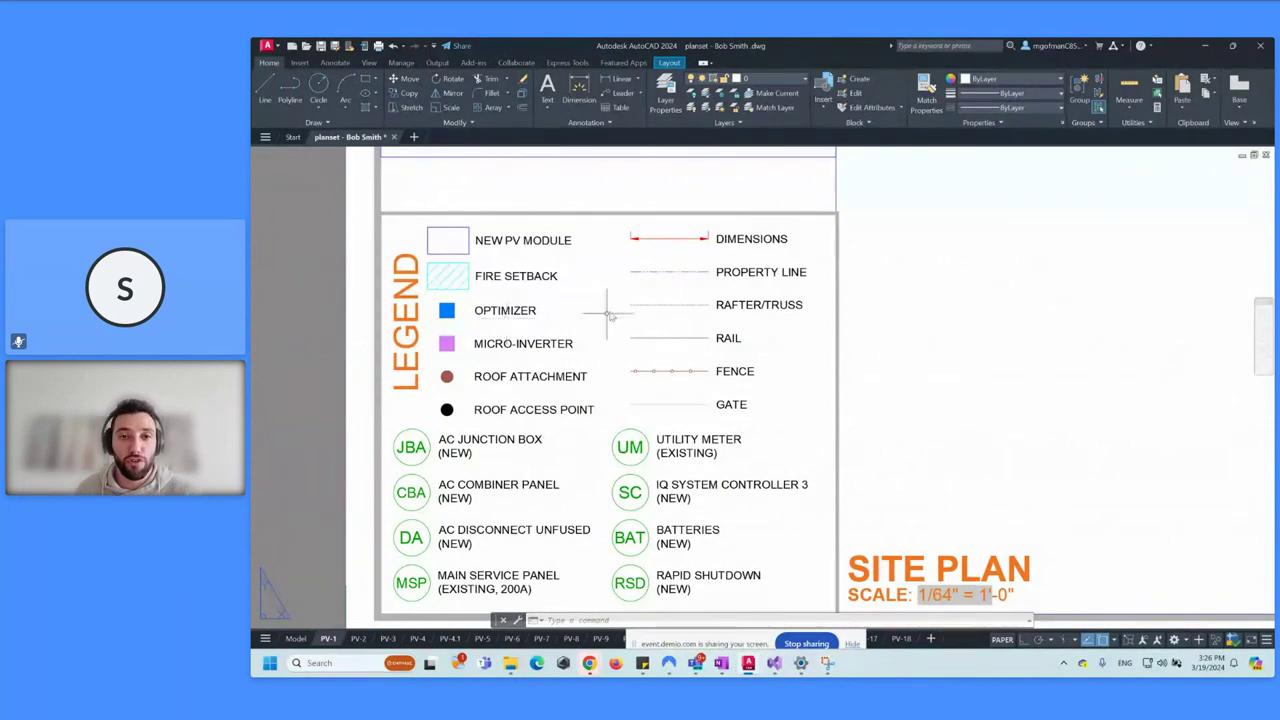
pyautogui.scroll(-5, 607, 315)
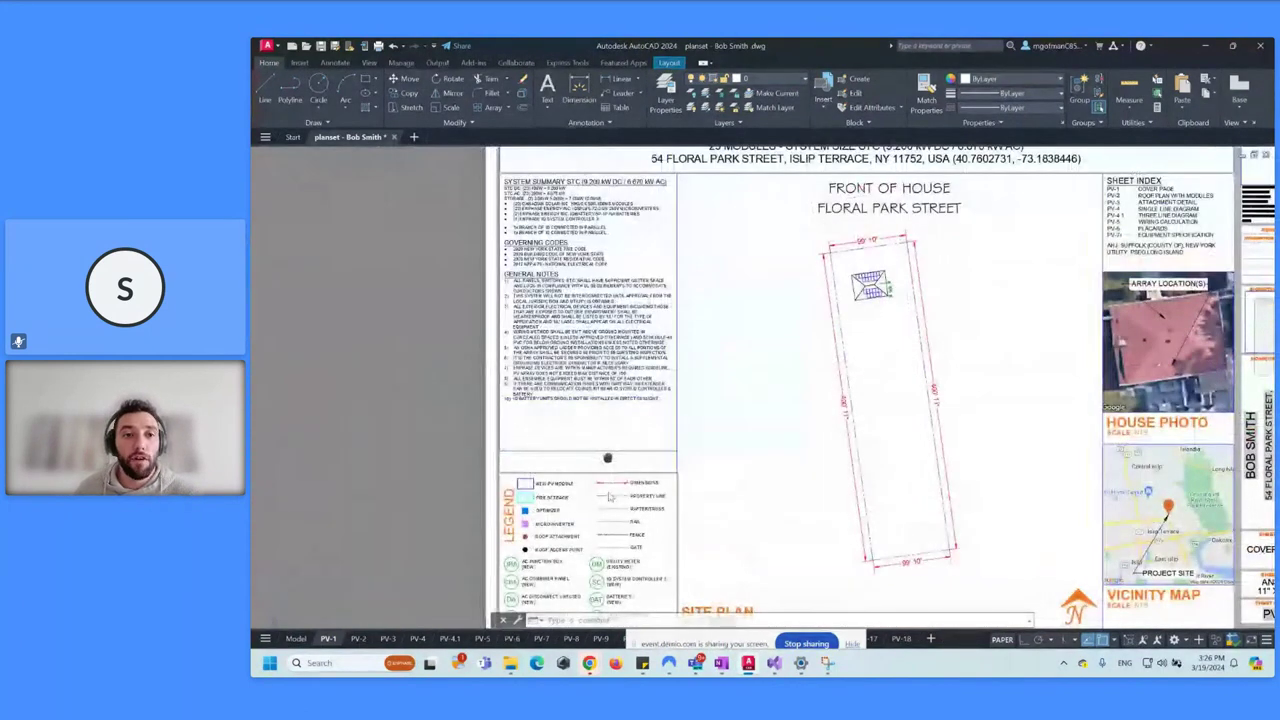
pyautogui.scroll(5, 607, 458)
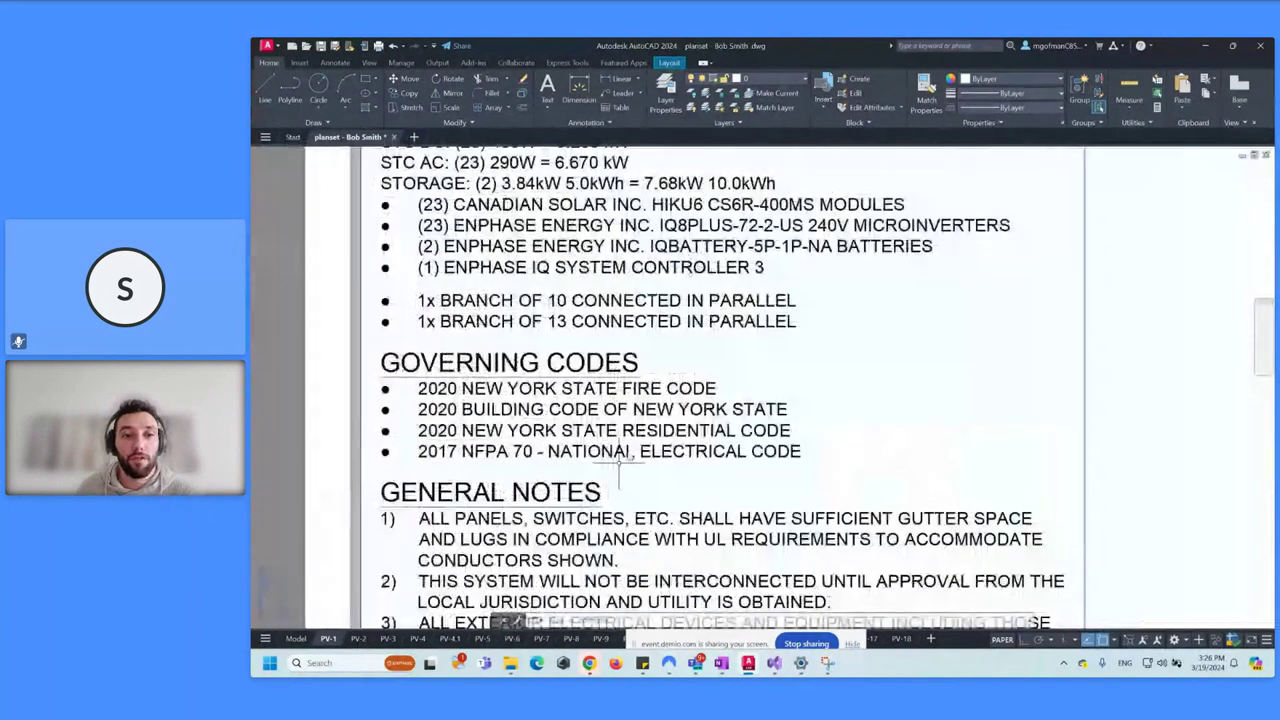
pyautogui.scroll(-2, 633, 417)
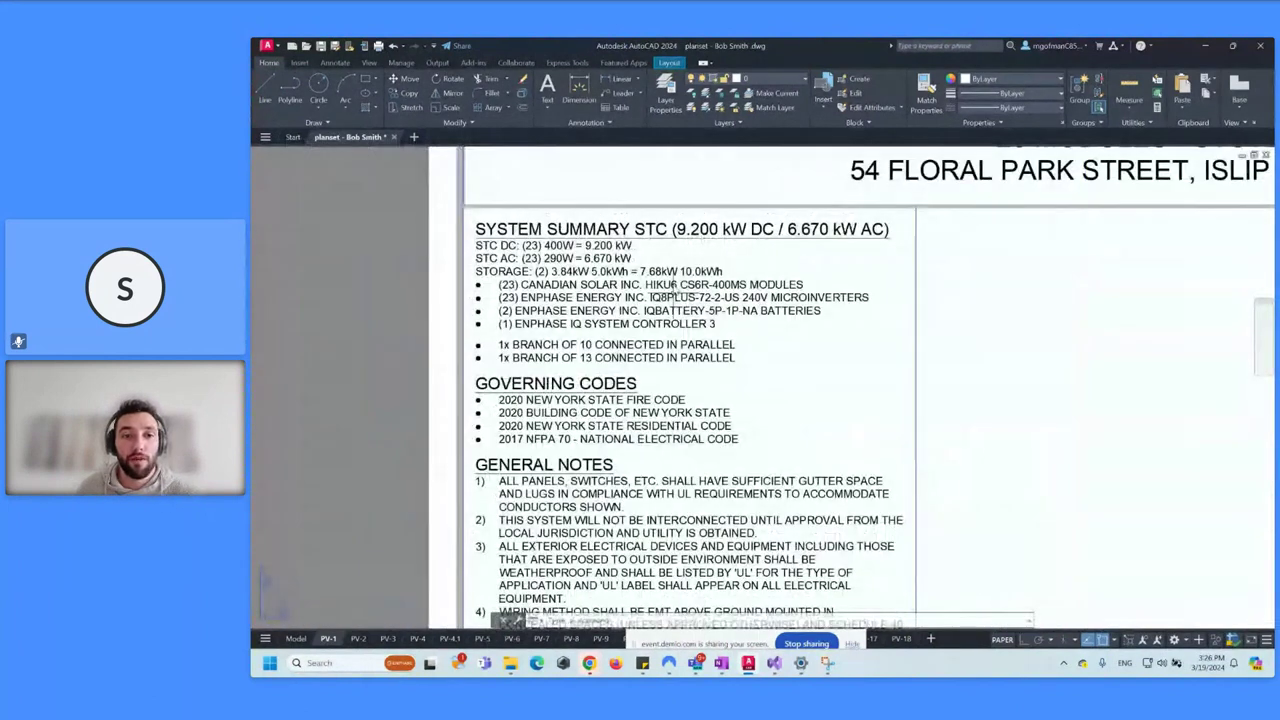
pyautogui.scroll(-3, 673, 290)
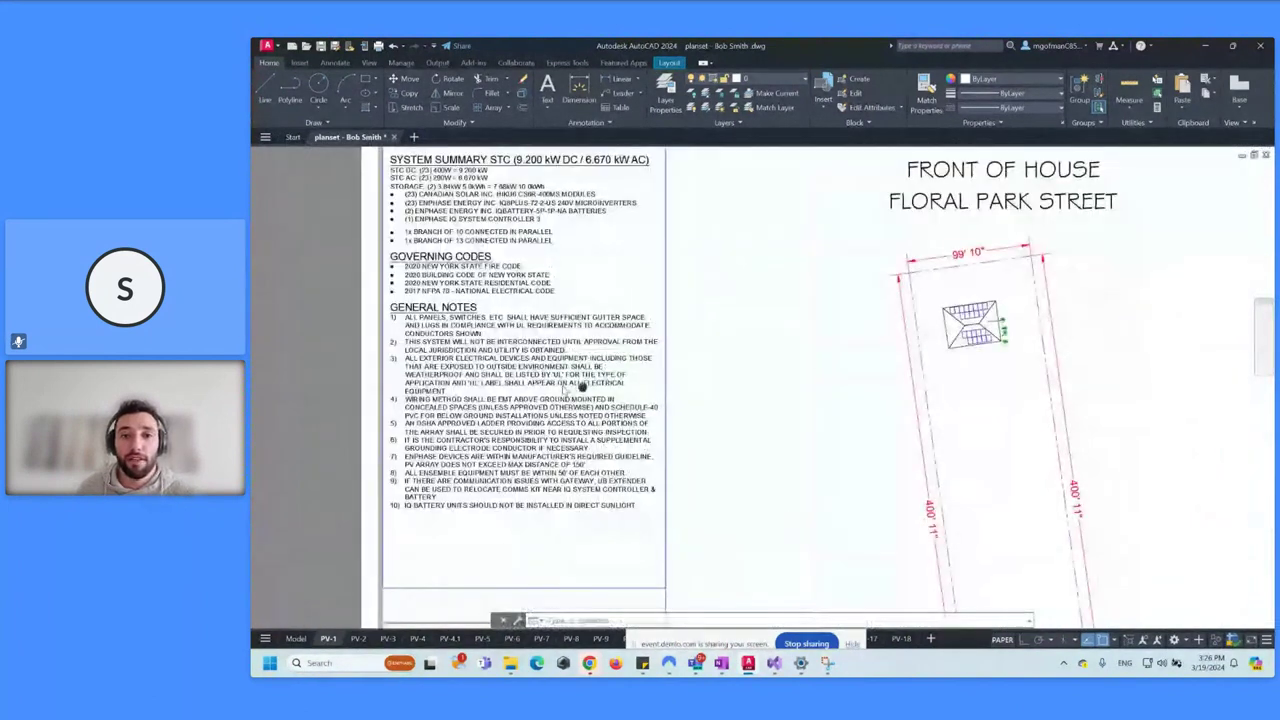
pyautogui.moveTo(985, 335); pyautogui.dragTo(625, 315, button='middle')
pyautogui.scroll(6, 640, 320)
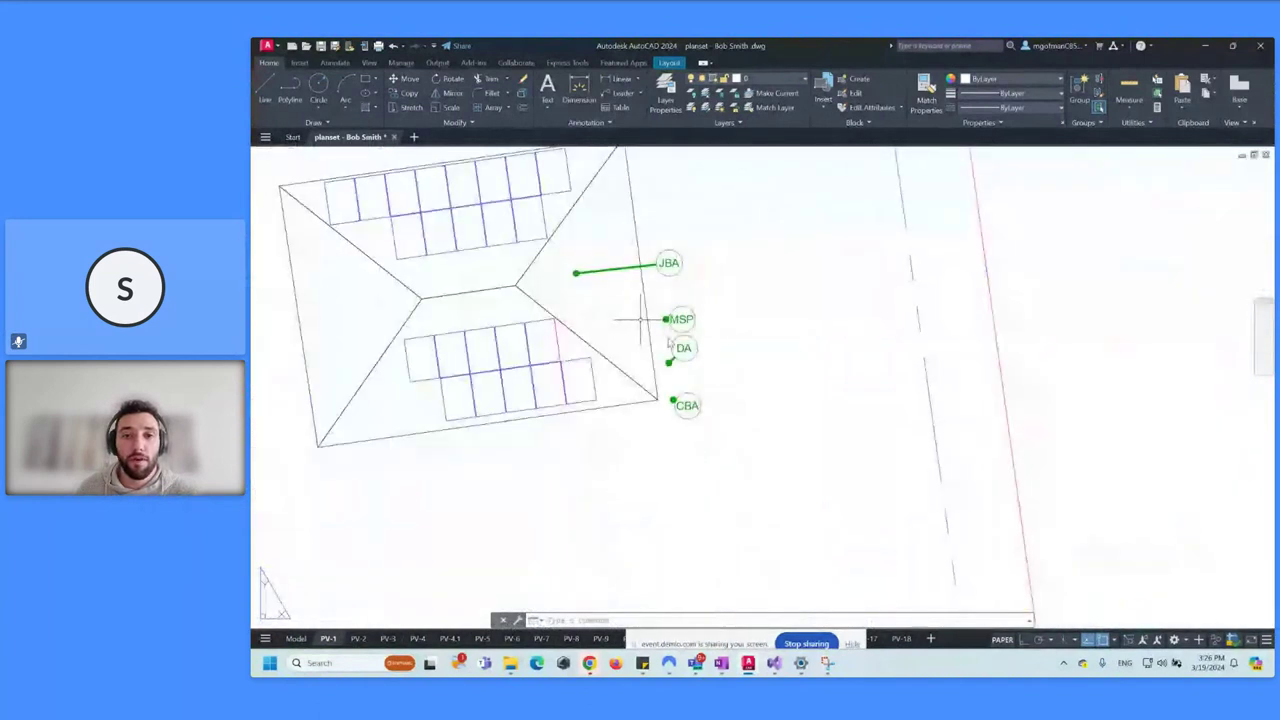
pyautogui.scroll(-4, 641, 319)
pyautogui.scroll(-3, 755, 375)
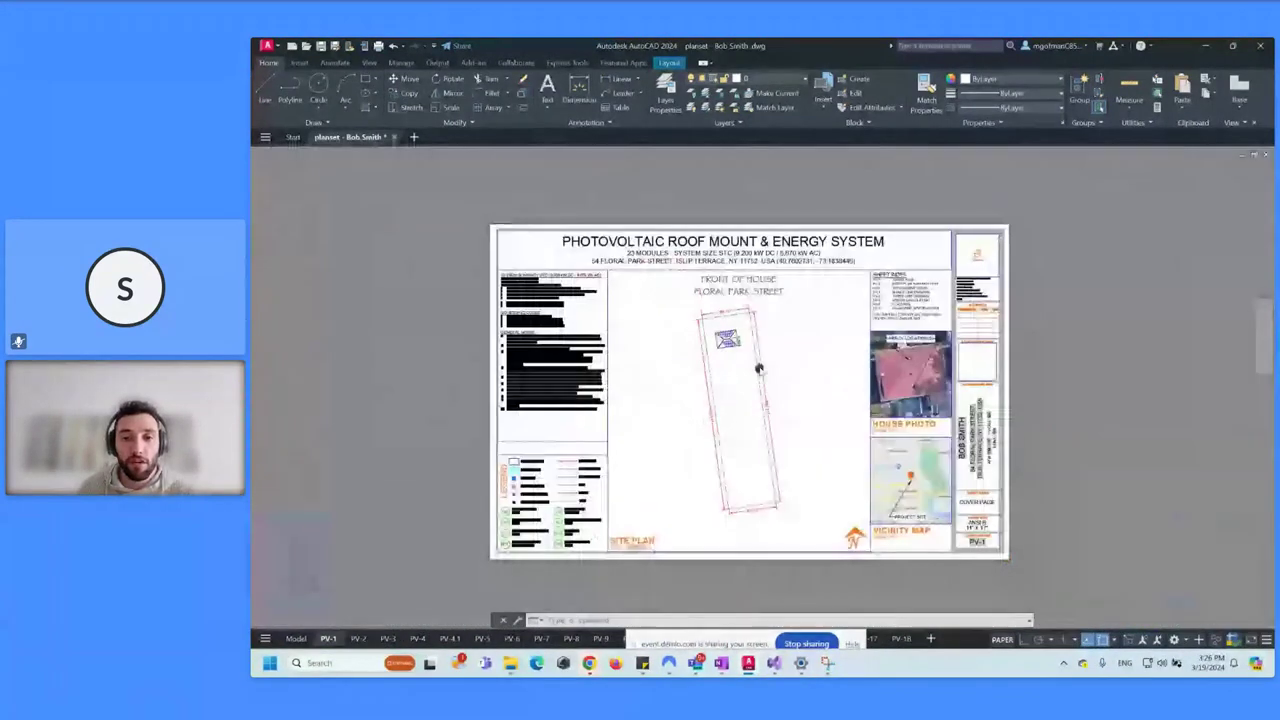
pyautogui.scroll(2, 759, 370)
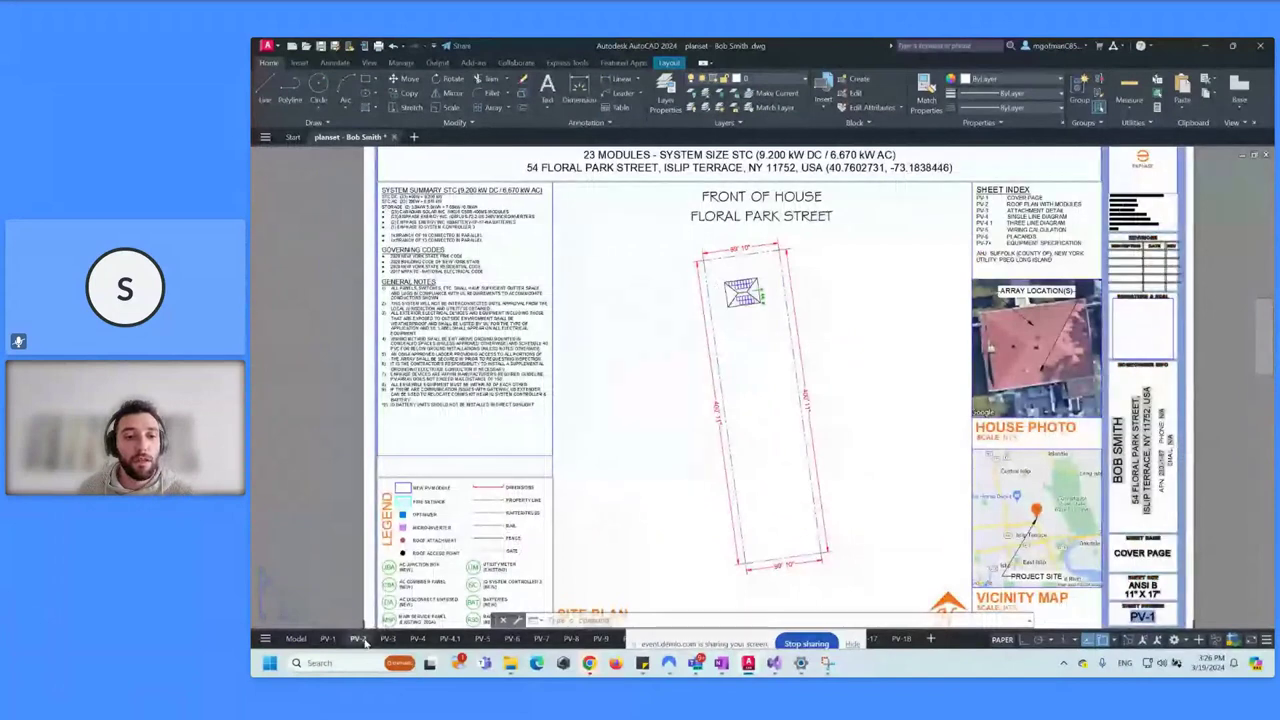
pyautogui.hotkey('ctrl', 'pagedown')
# Pan and zoom the PV-2 roof plan to inspect the module arrays, Floral Park Street label and roof description table.
pyautogui.moveTo(530, 393); pyautogui.dragTo(768, 390, button='middle')
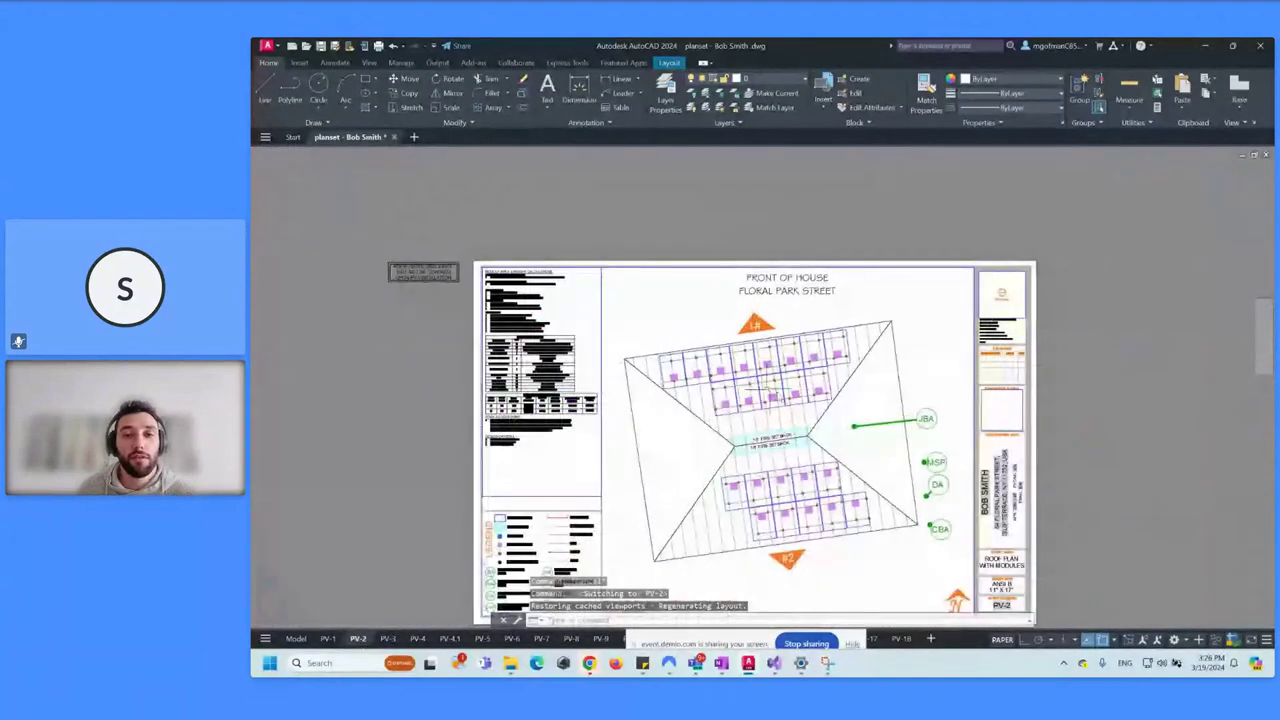
pyautogui.scroll(2, 740, 480)
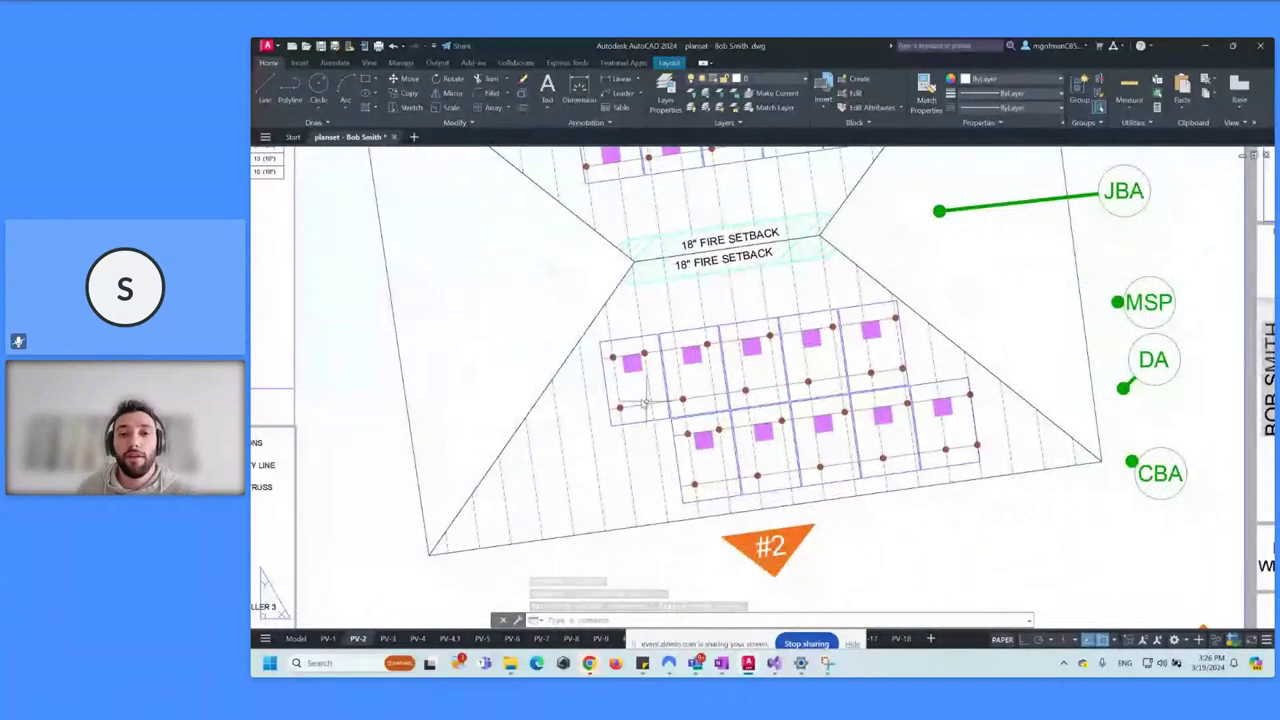
pyautogui.moveTo(908, 449); pyautogui.dragTo(714, 499, button='middle')
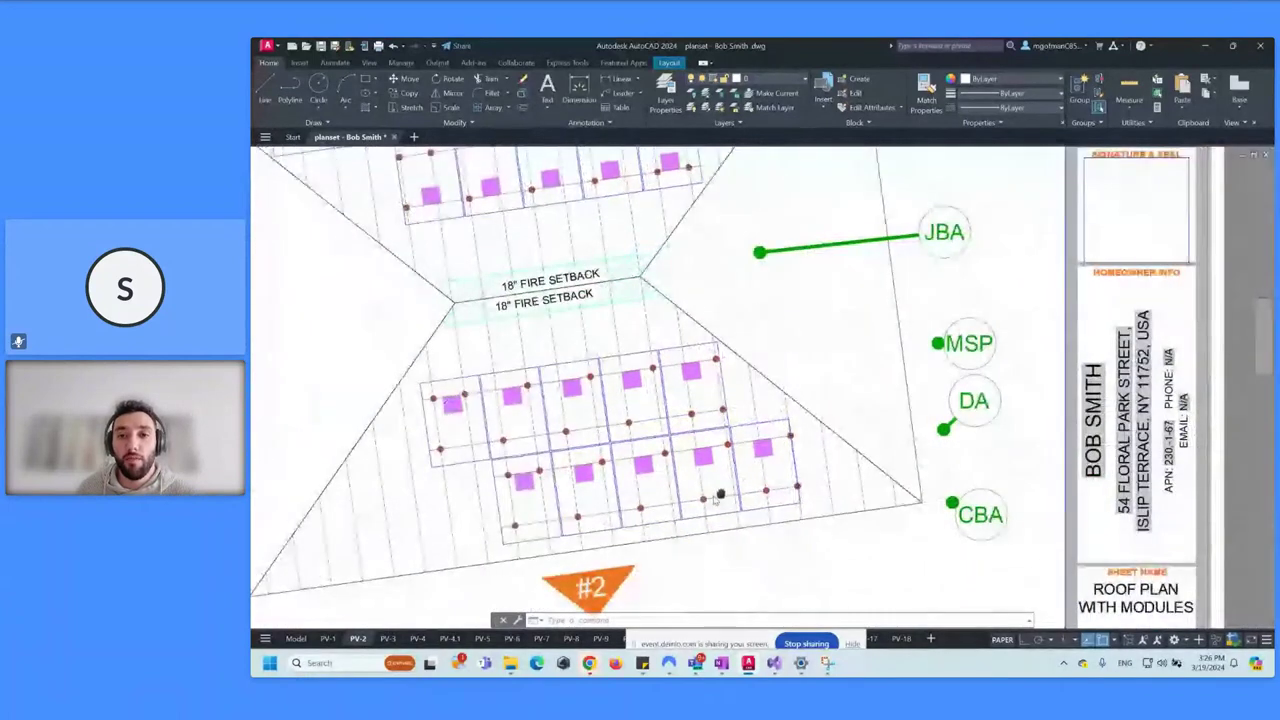
pyautogui.scroll(-2, 805, 420)
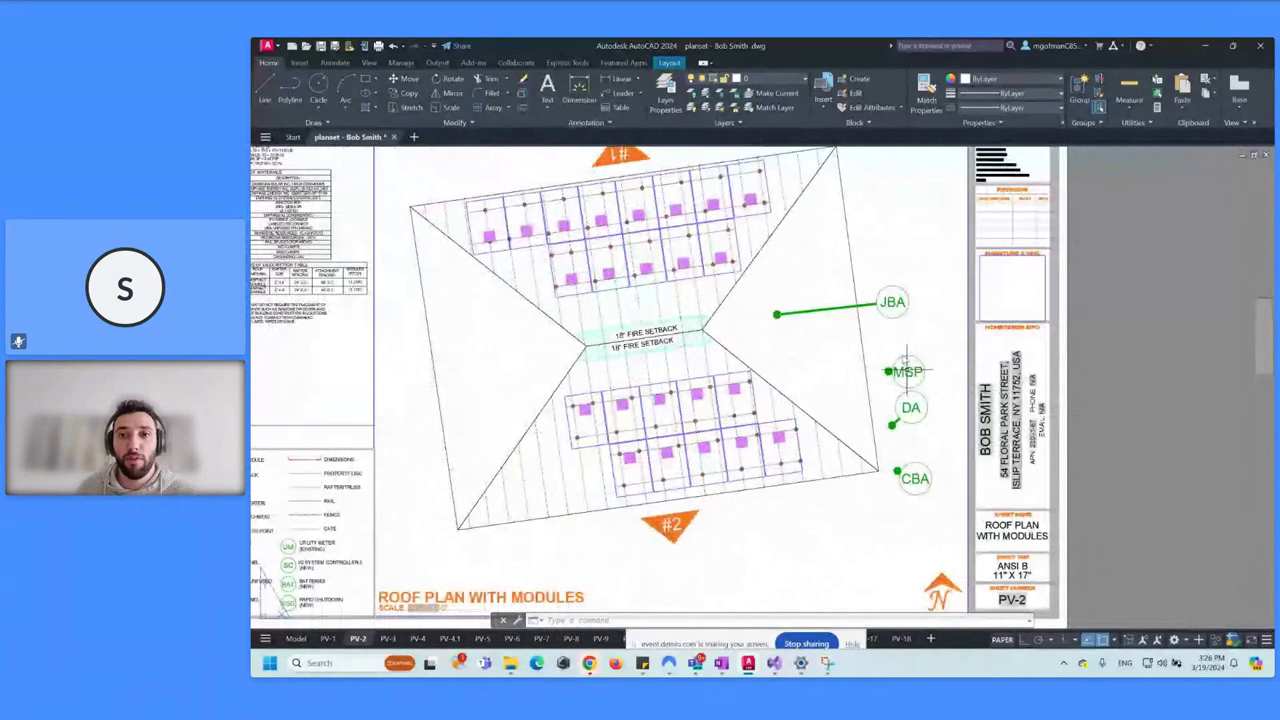
pyautogui.moveTo(734, 375); pyautogui.dragTo(843, 438, button='middle')
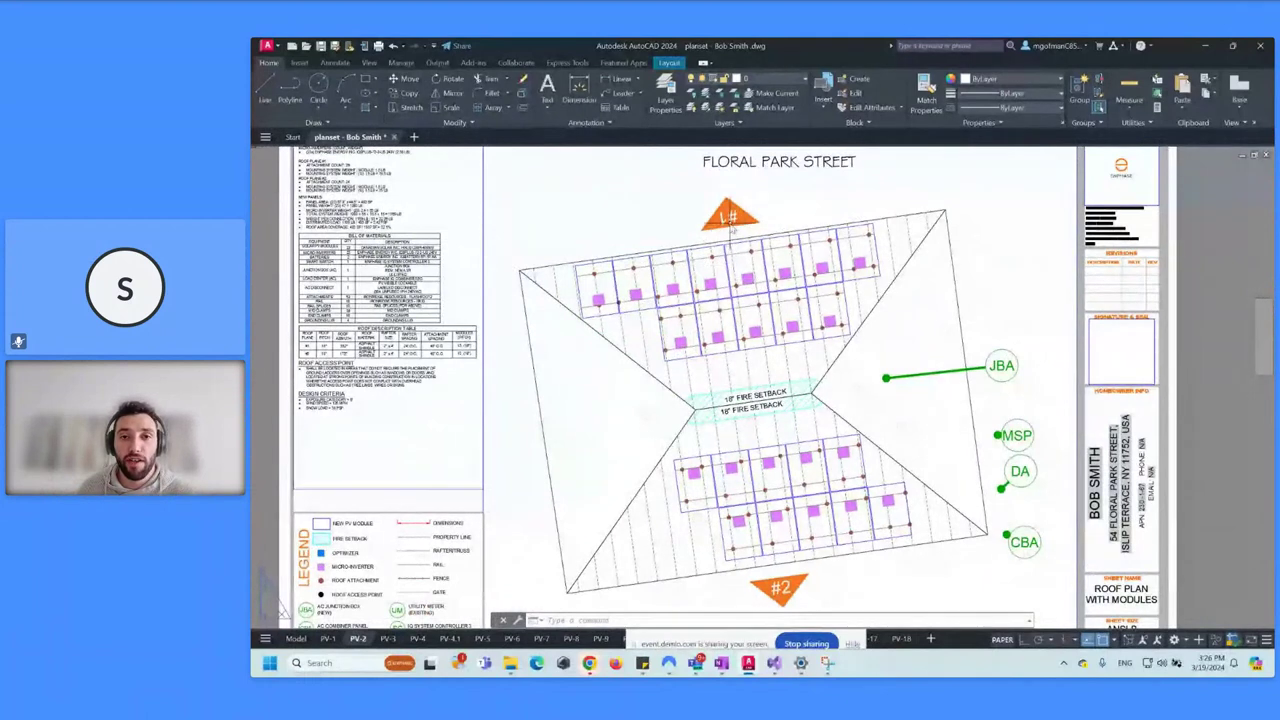
pyautogui.moveTo(762, 346); pyautogui.dragTo(758, 308, button='middle')
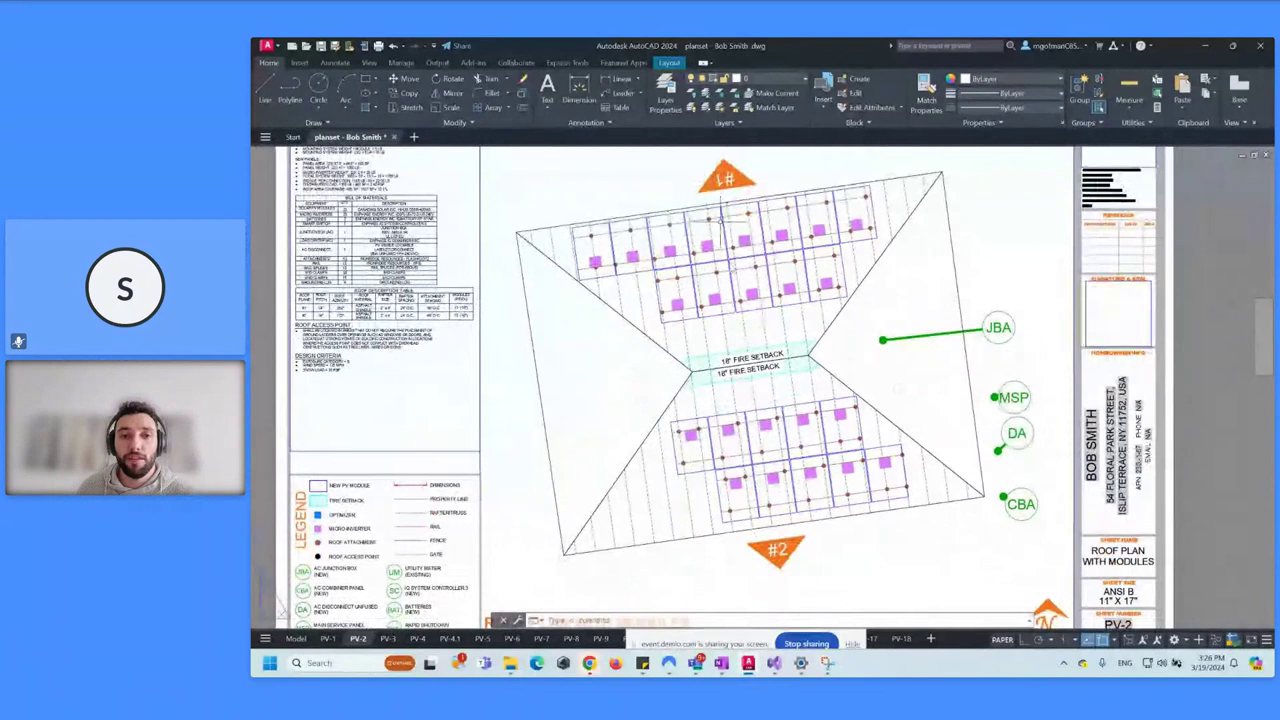
pyautogui.moveTo(509, 313); pyautogui.dragTo(712, 331, button='middle')
pyautogui.scroll(6, 596, 330)
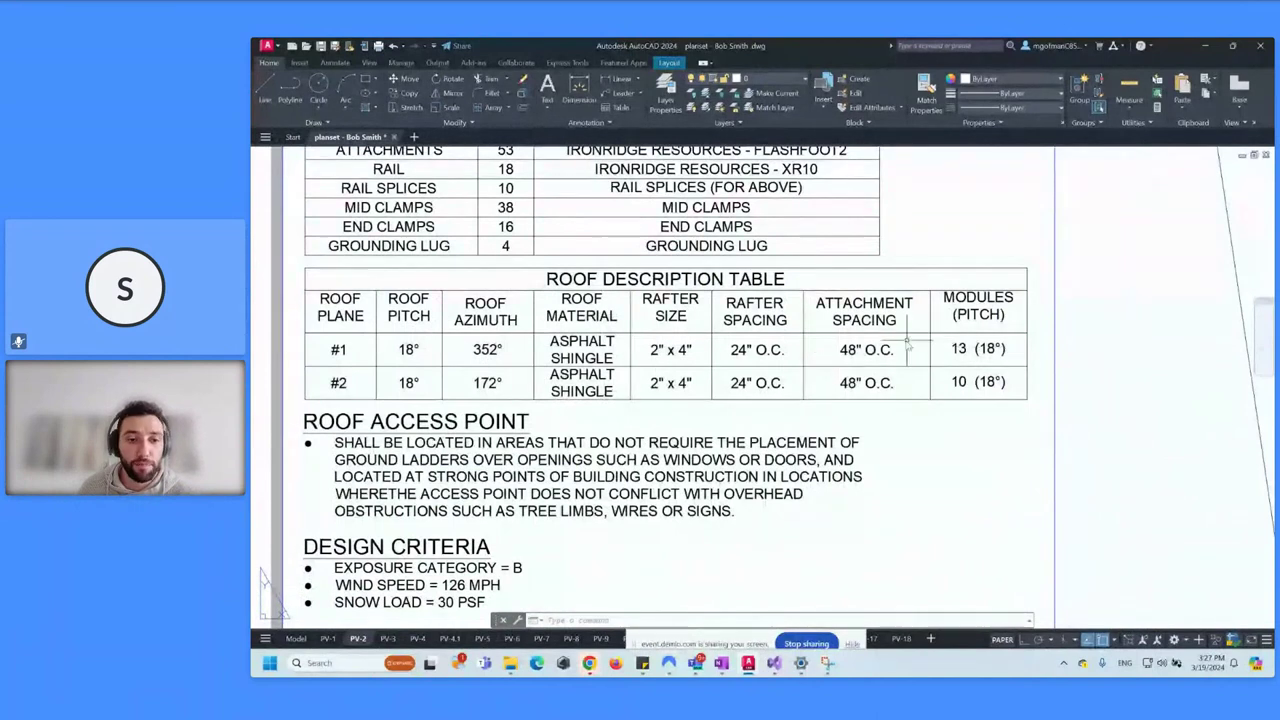
pyautogui.moveTo(491, 543); pyautogui.dragTo(547, 270, button='middle')
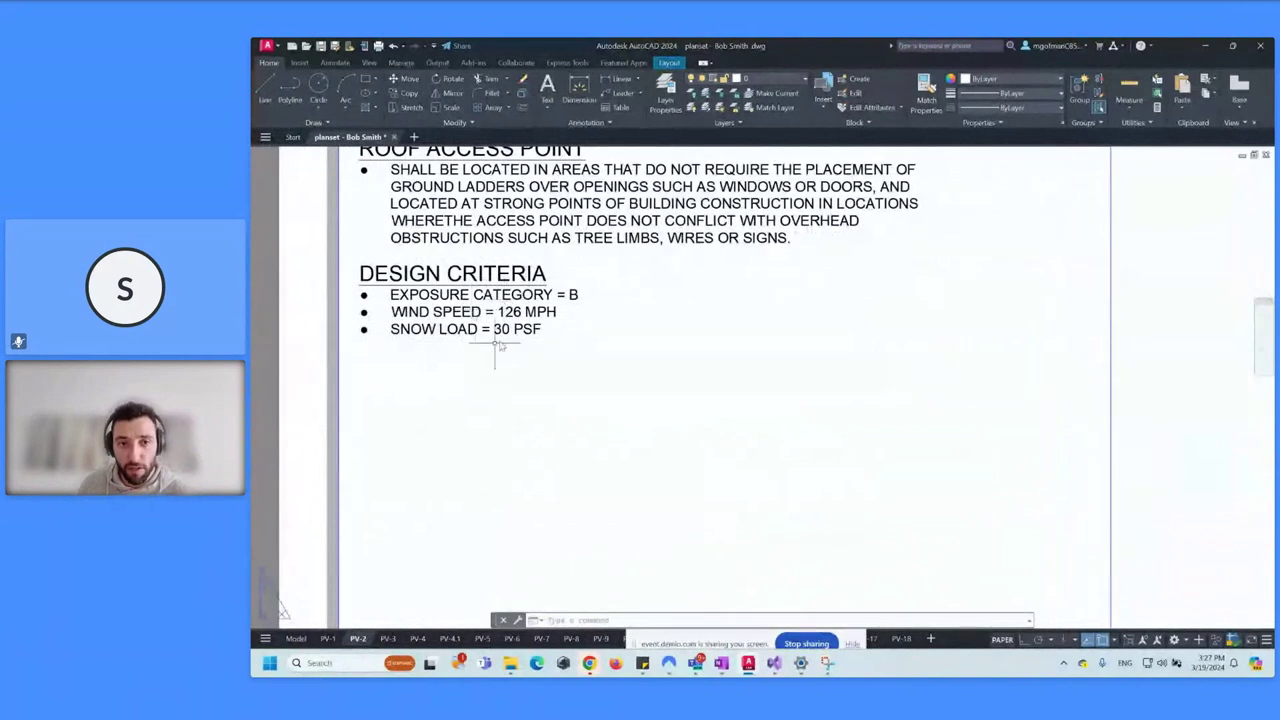
pyautogui.scroll(-5, 494, 344)
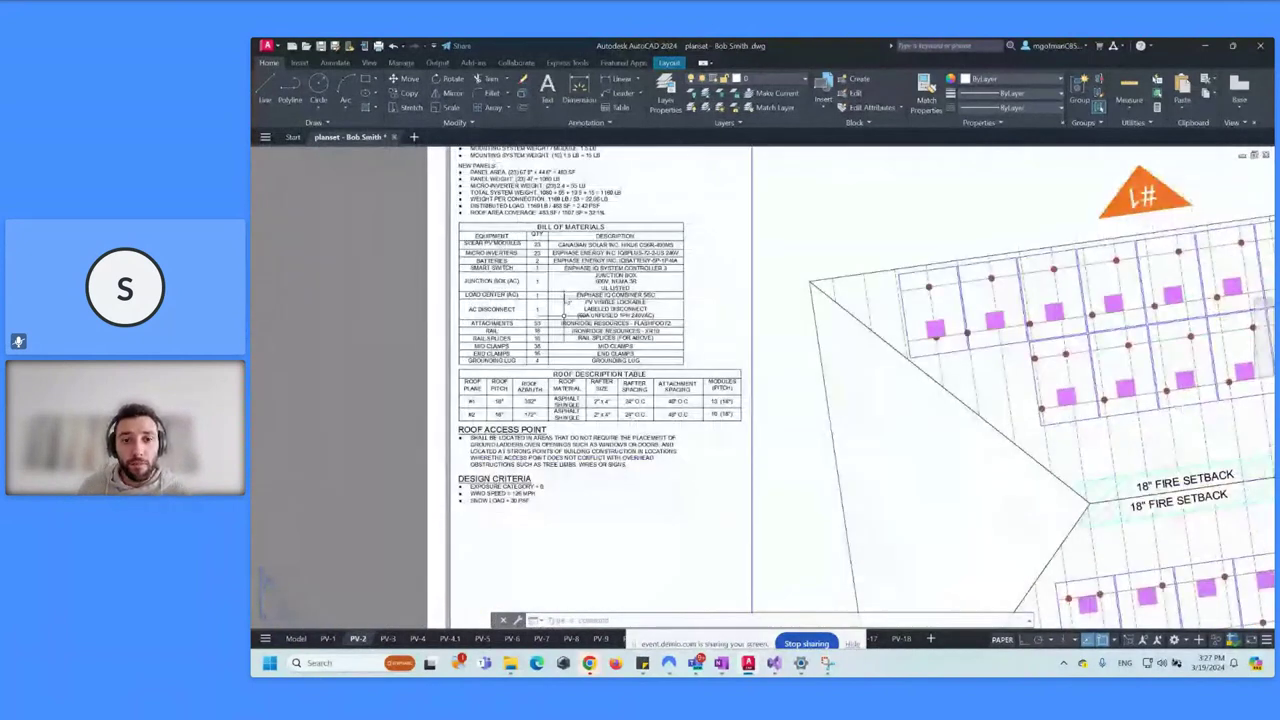
pyautogui.scroll(-2, 564, 305)
pyautogui.scroll(4, 533, 527)
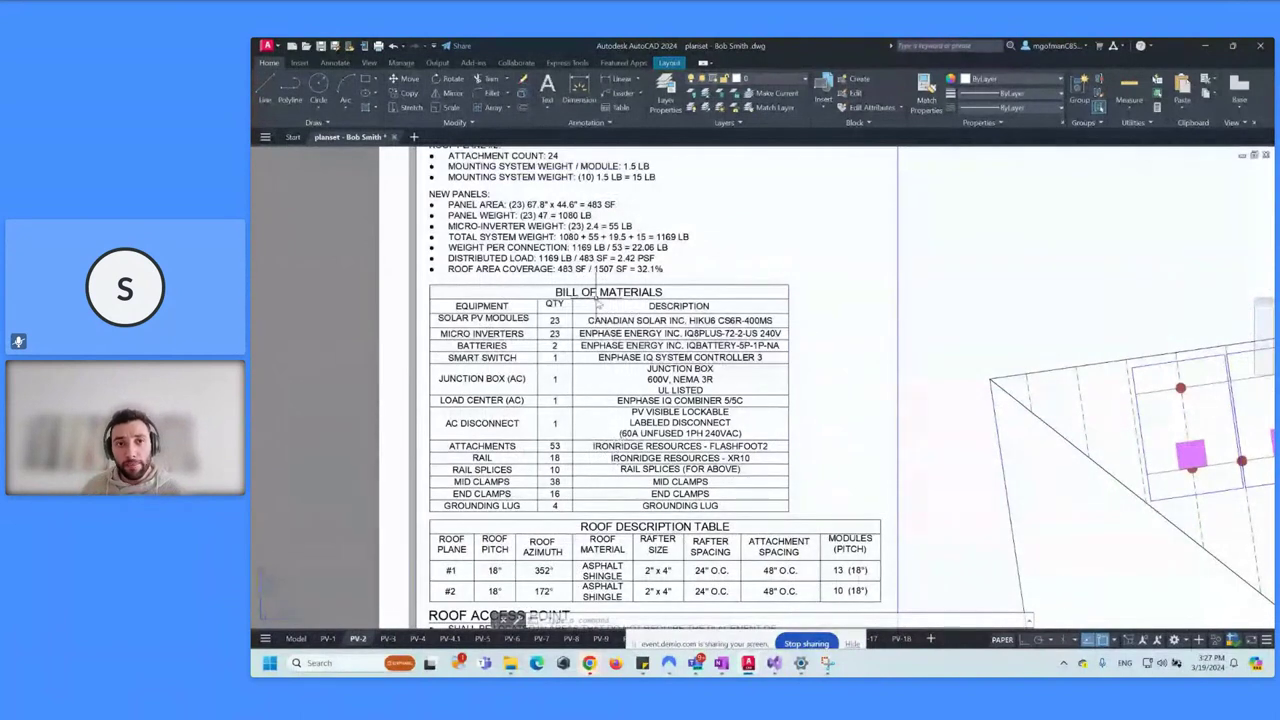
pyautogui.moveTo(595, 295); pyautogui.dragTo(642, 463, button='middle')
pyautogui.scroll(2, 495, 223)
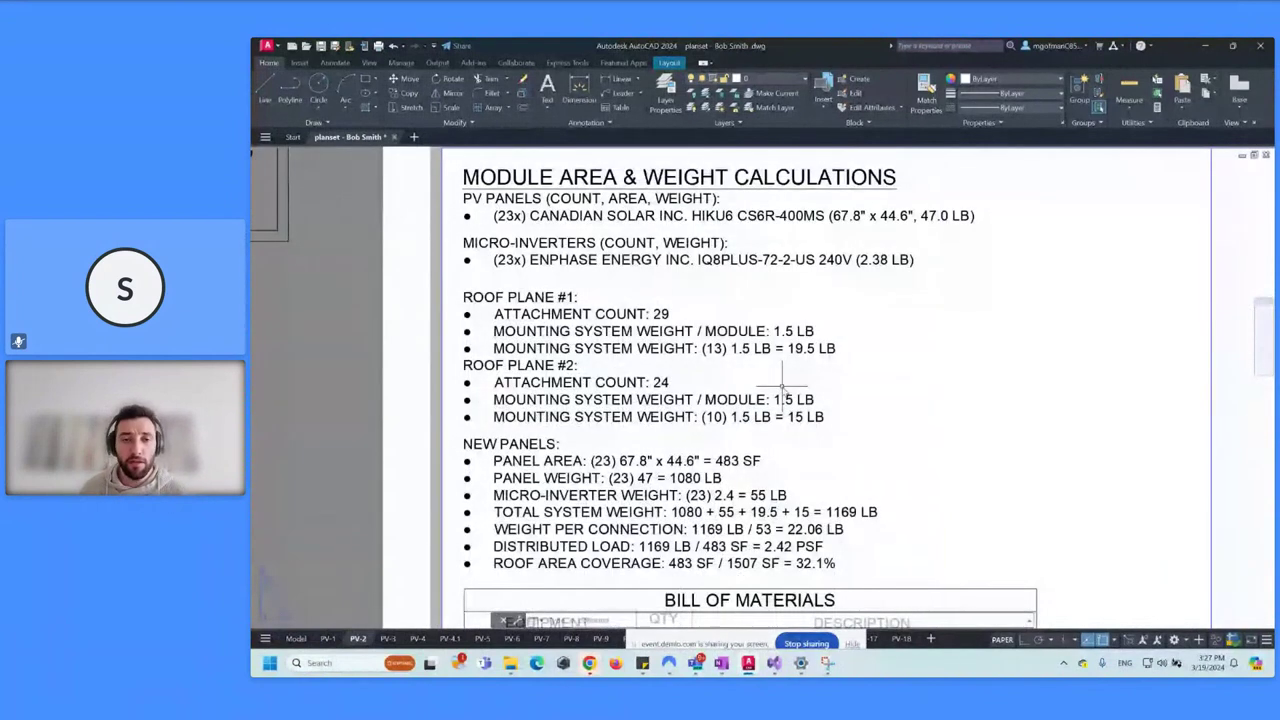
pyautogui.moveTo(682, 331); pyautogui.dragTo(612, 312, button='middle')
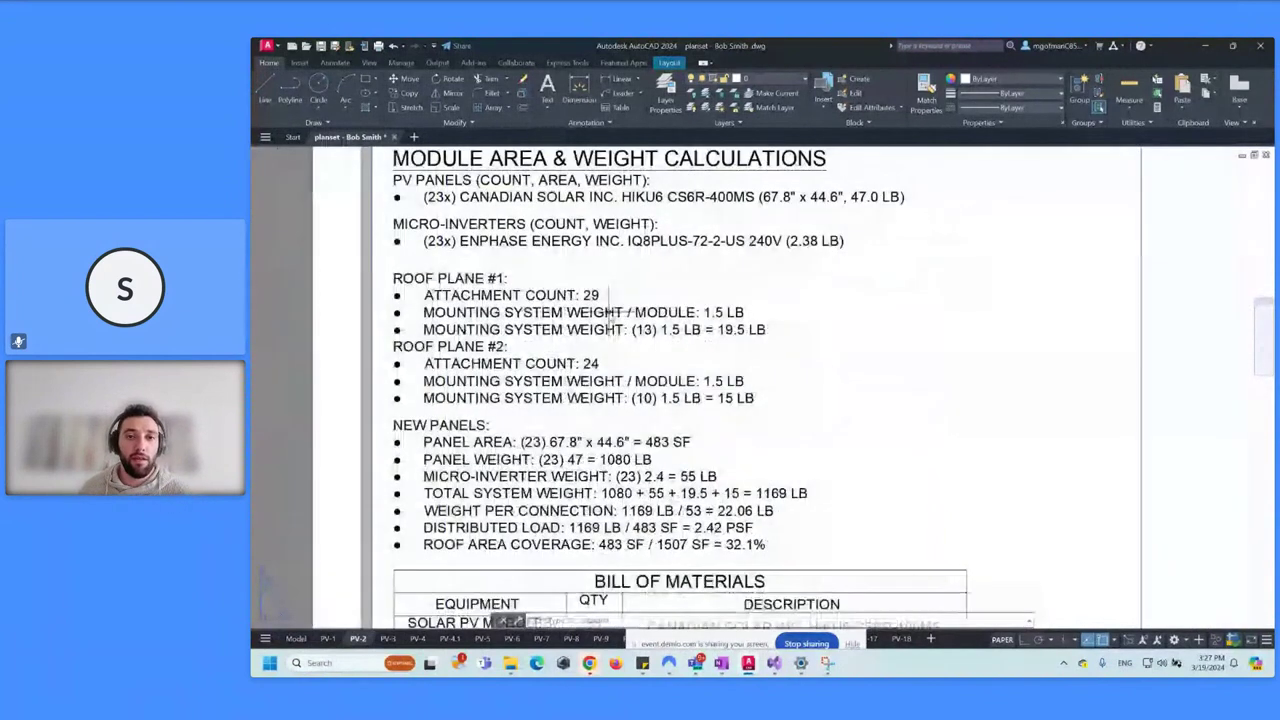